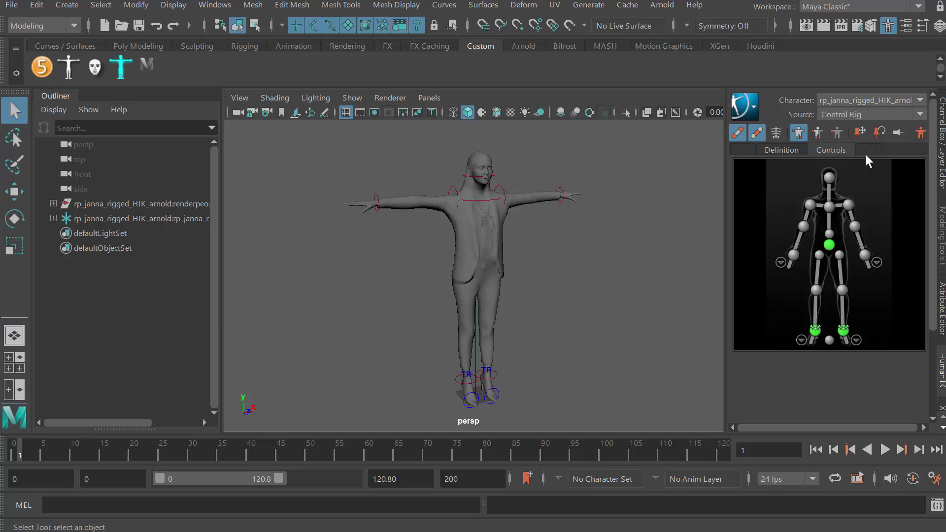
Try the Body Part and Selection keying modes of the character controls and return to Full Body mode
click(817, 133)
click(835, 134)
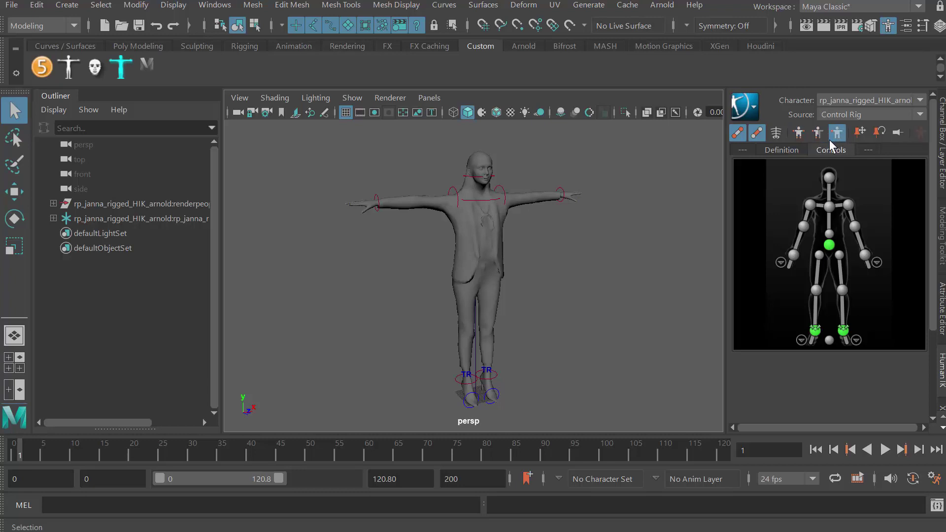
click(818, 133)
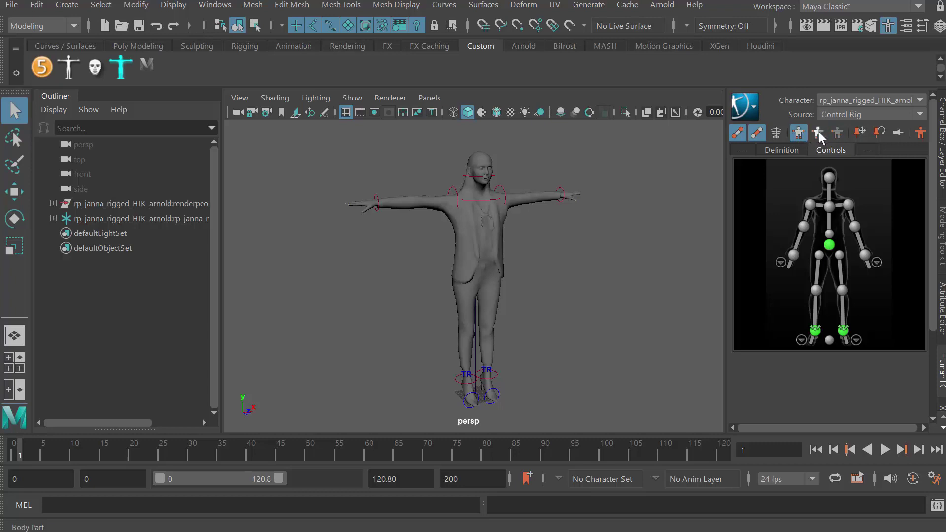
click(799, 133)
Try moving the character's right wrist effector in Full Body mode, undo the move, and key the whole body at frame 1
click(792, 255)
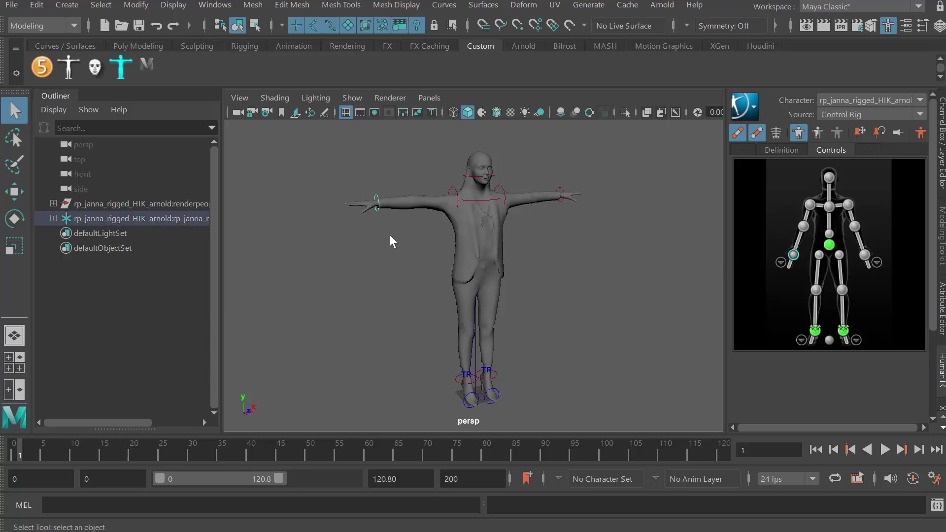
key(w)
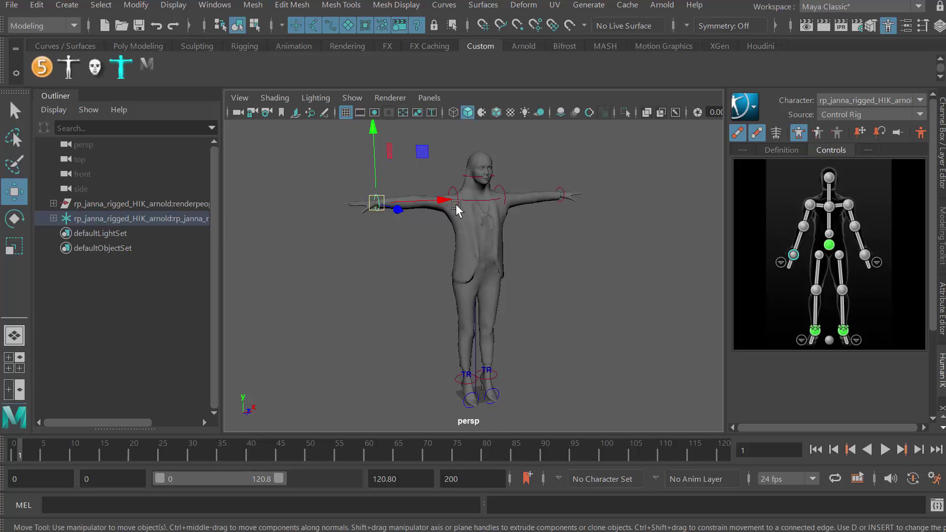
drag(454, 206, 440, 223)
key(ctrl+z)
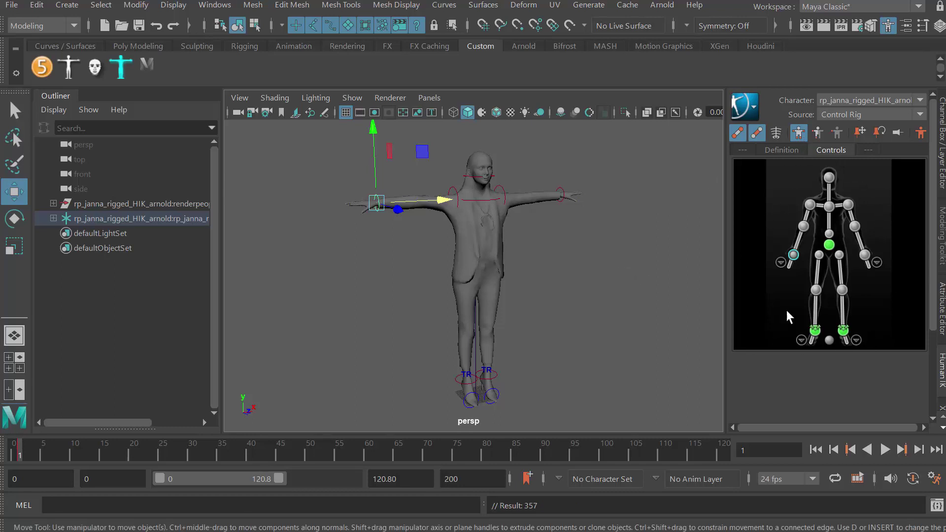
Key the character's left wrist effector at frame 1 in Body Part mode, with automatic keyframing off
click(818, 134)
click(864, 258)
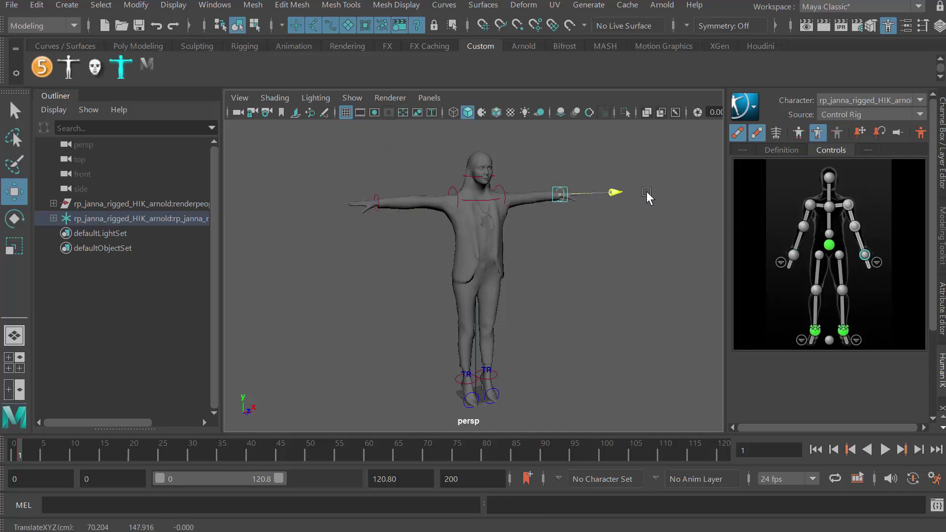
drag(570, 204, 589, 202)
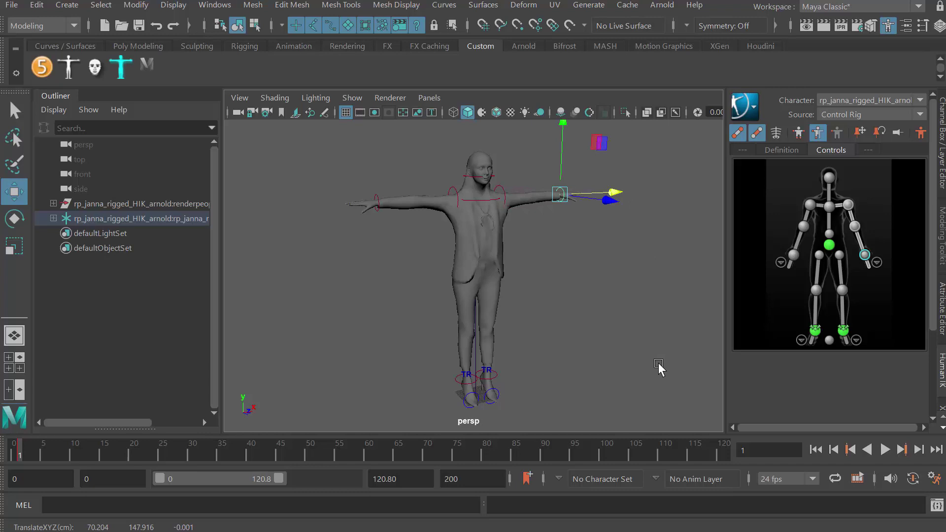
key(s)
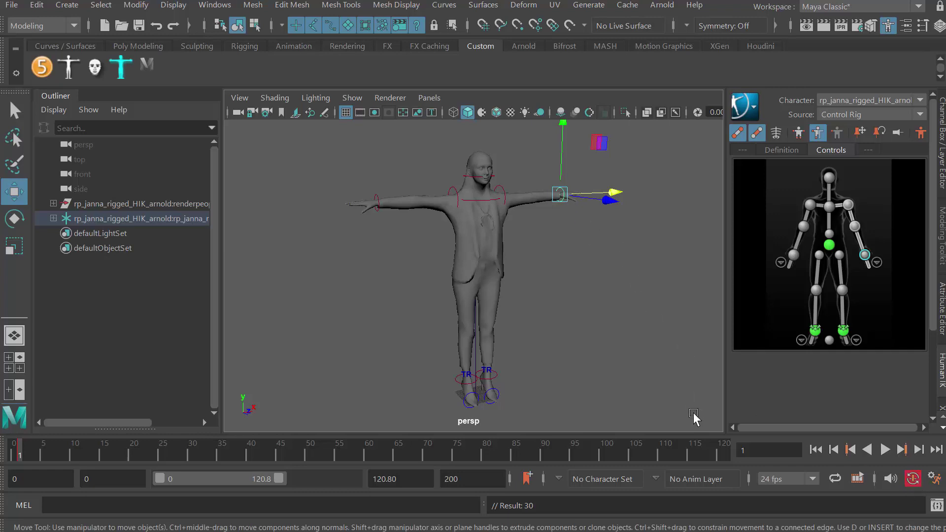
click(912, 479)
Repeatedly select and deselect all of the character's effectors at once in the HumanIK character diagram
click(790, 173)
click(781, 174)
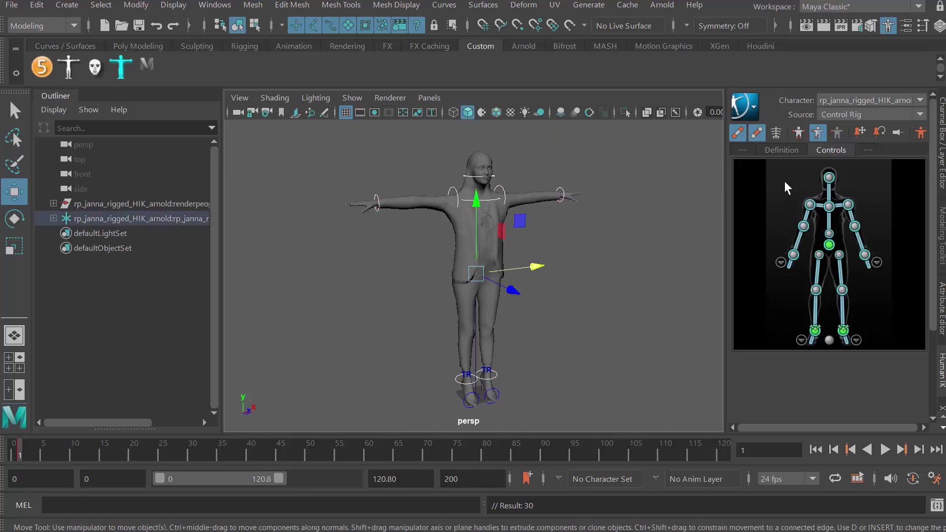
click(784, 182)
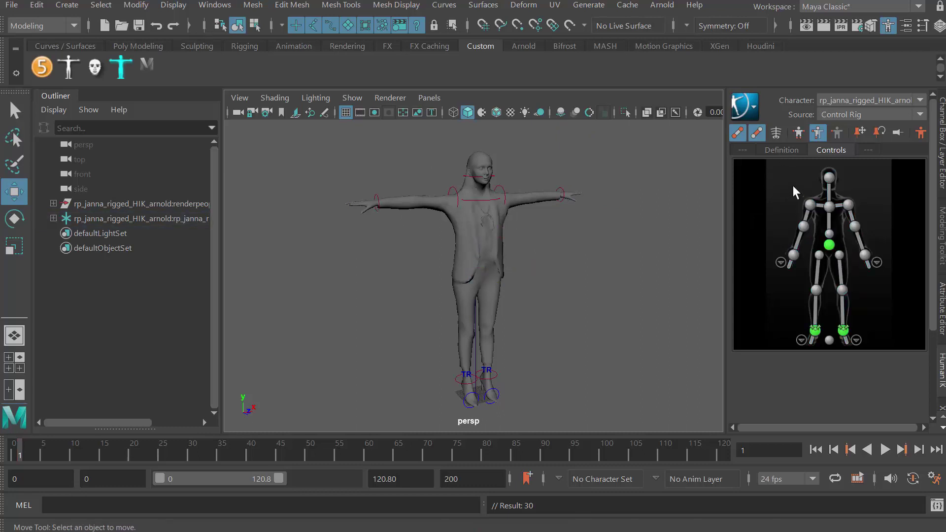
click(787, 180)
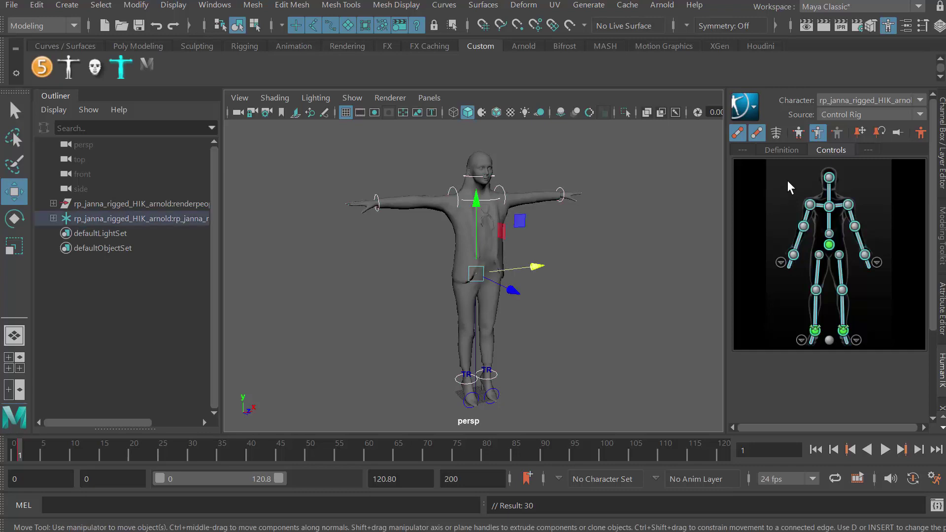
click(787, 180)
click(787, 180)
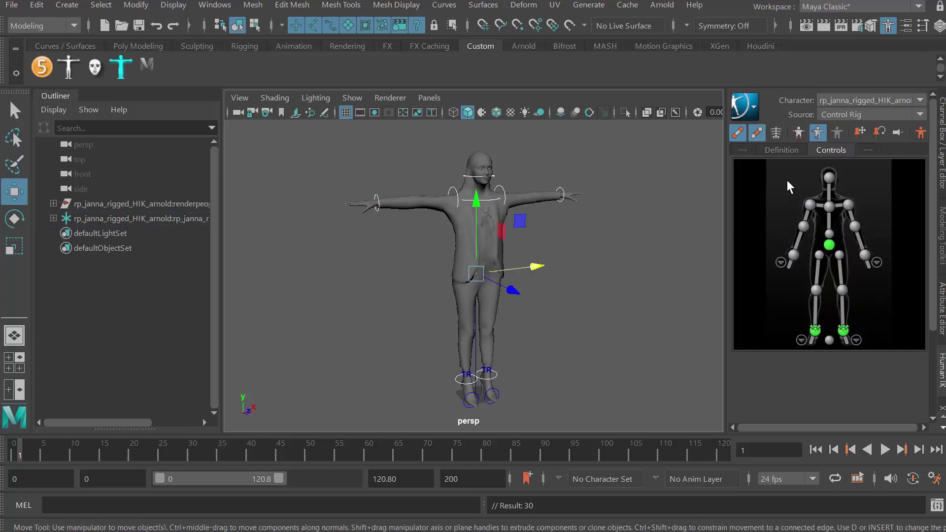
click(786, 180)
click(786, 180)
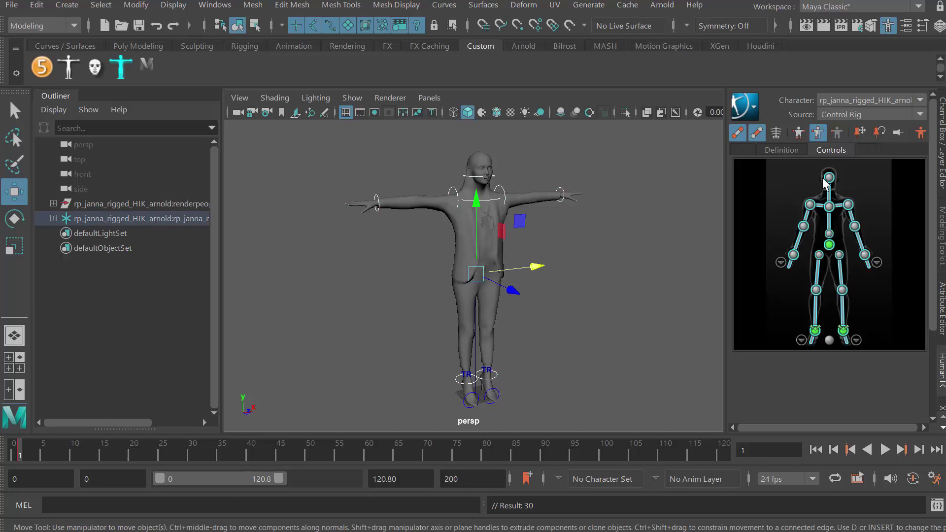
click(785, 192)
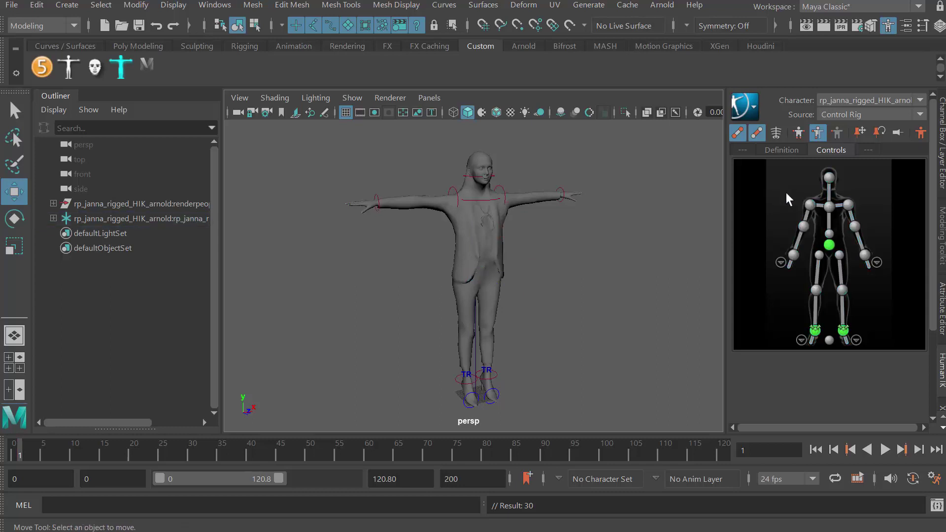
Select individual HumanIK effectors one by one, covering the head, shoulders, arms, chest and waist, to inspect their manipulators
click(829, 177)
click(810, 205)
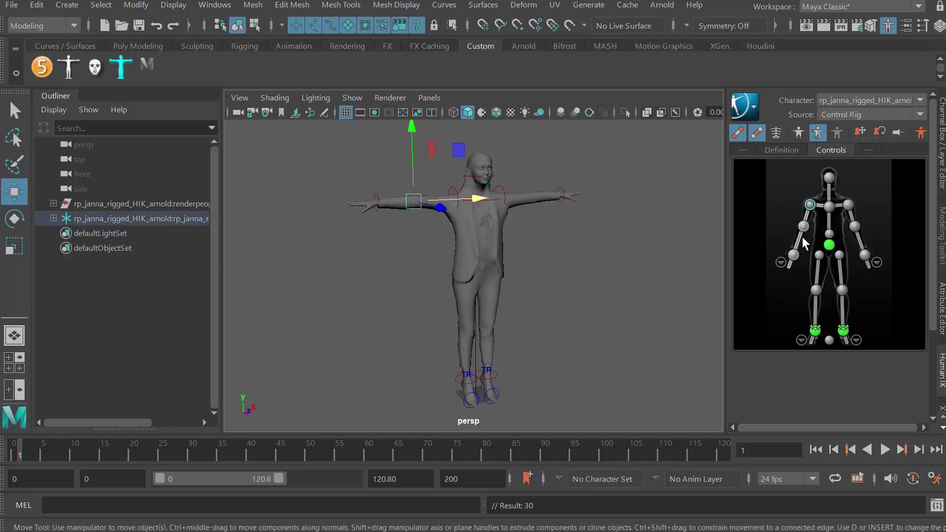
click(793, 255)
click(829, 207)
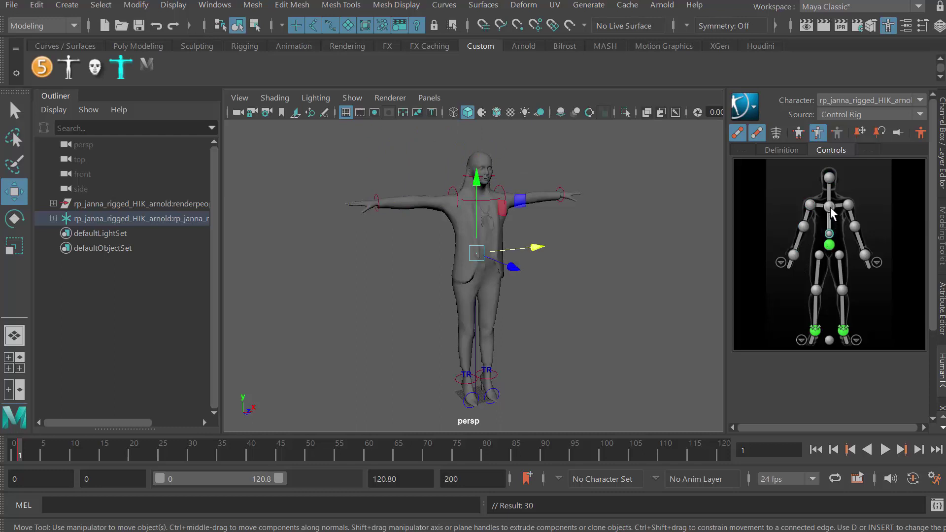
click(847, 205)
click(855, 227)
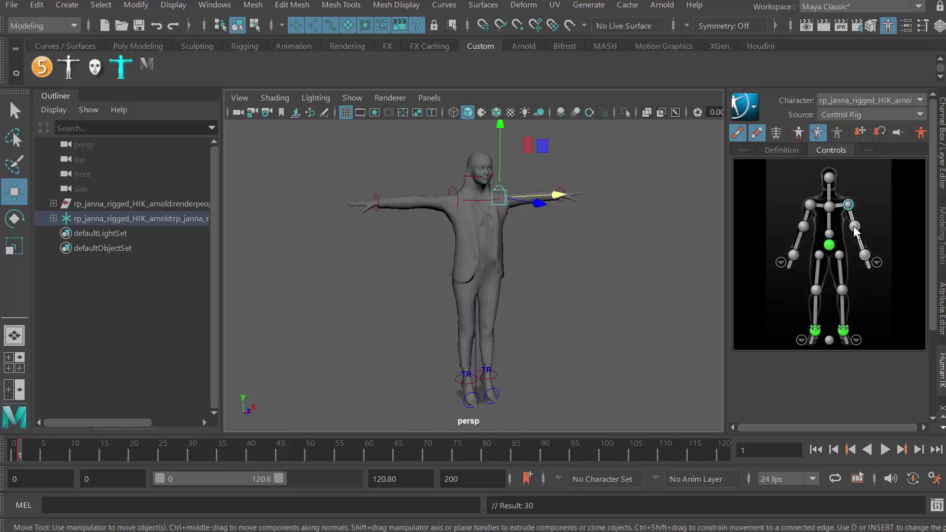
click(829, 234)
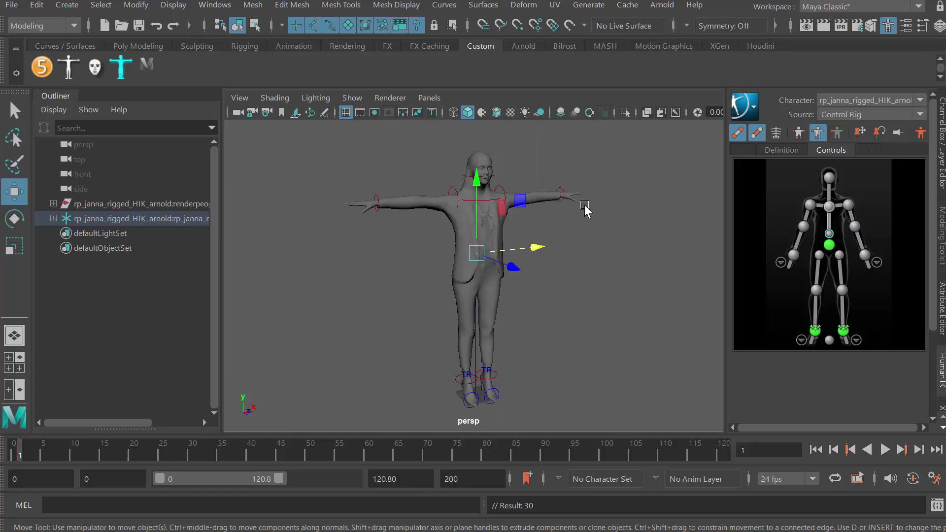
click(829, 206)
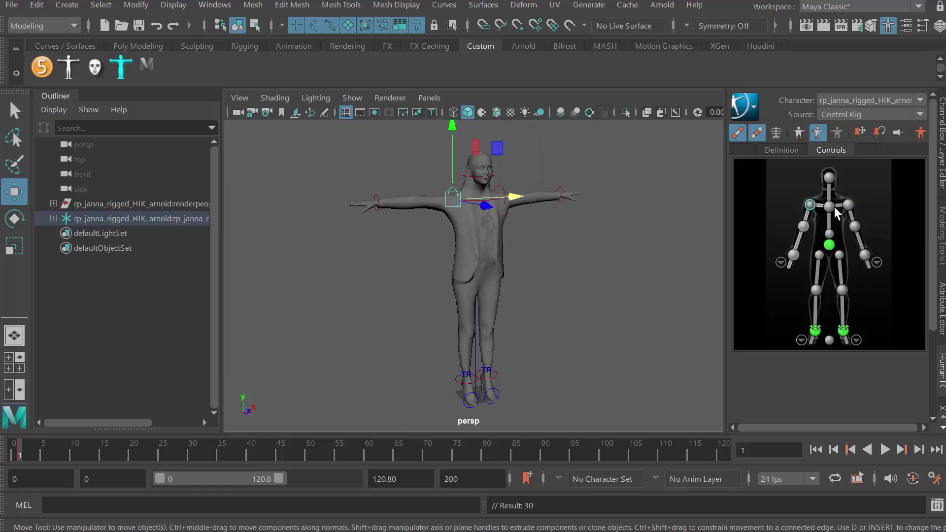
Pin the head effector's rotation, try tilting the hips sideways by about 27 degrees in Body Part mode, and undo the tilt
click(829, 177)
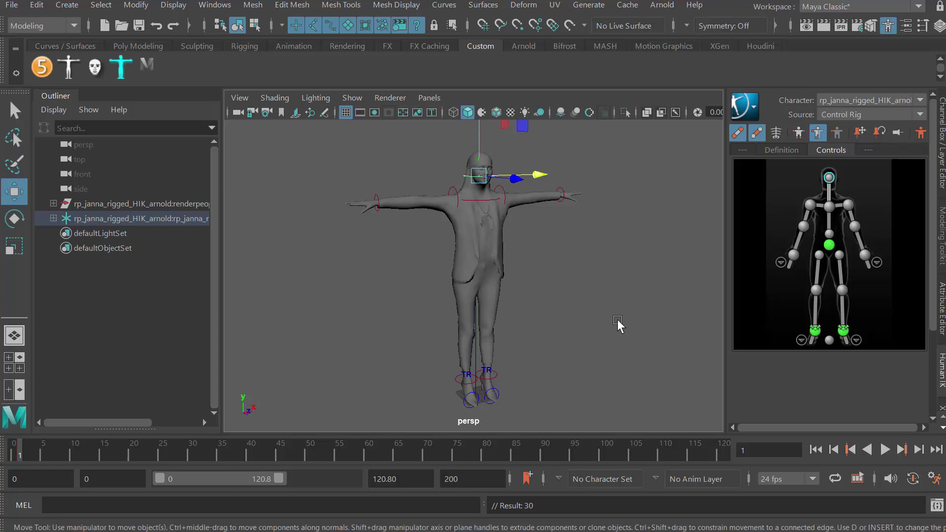
alt+right_drag(617, 329, 493, 295)
alt+drag(493, 295, 567, 295)
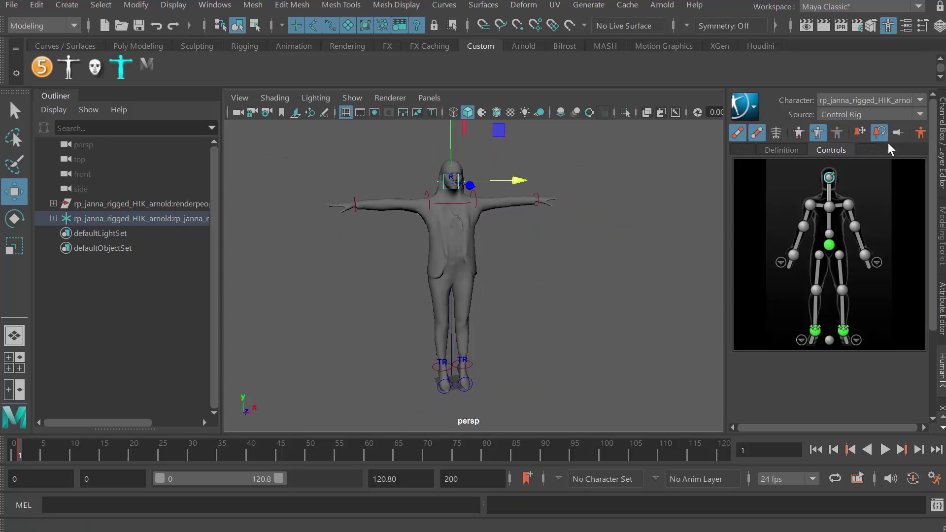
click(829, 245)
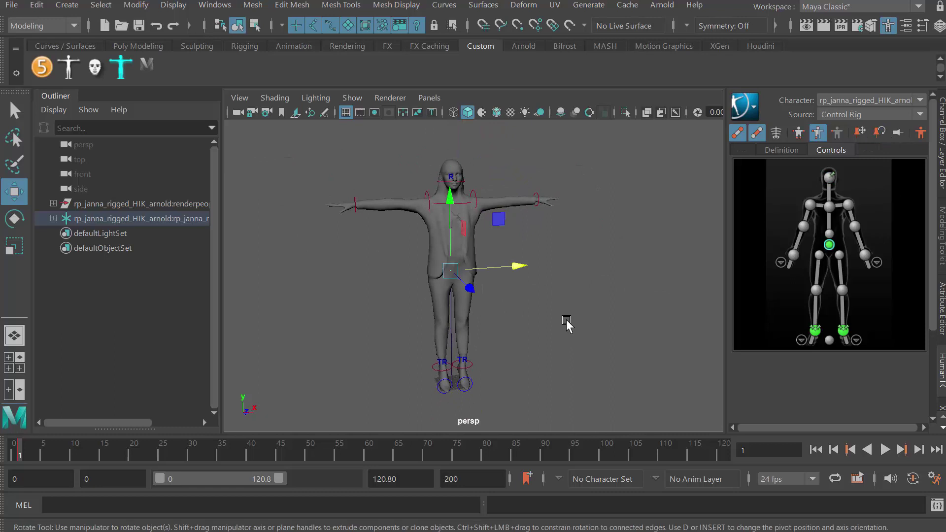
key(e)
drag(416, 211, 391, 242)
key(ctrl+z)
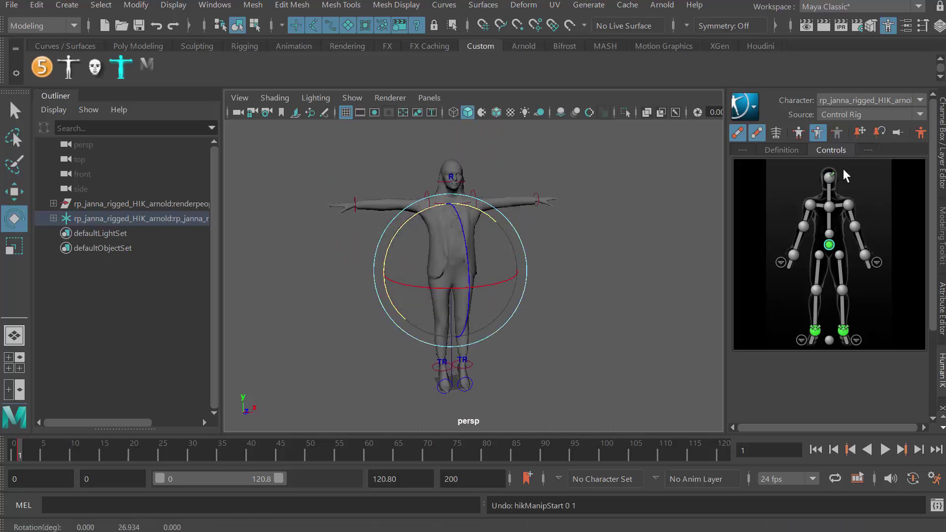
Switch to Full Body mode, try tilting the hips about 23 degrees with the head's rotation pinned, and undo the tilt
click(830, 177)
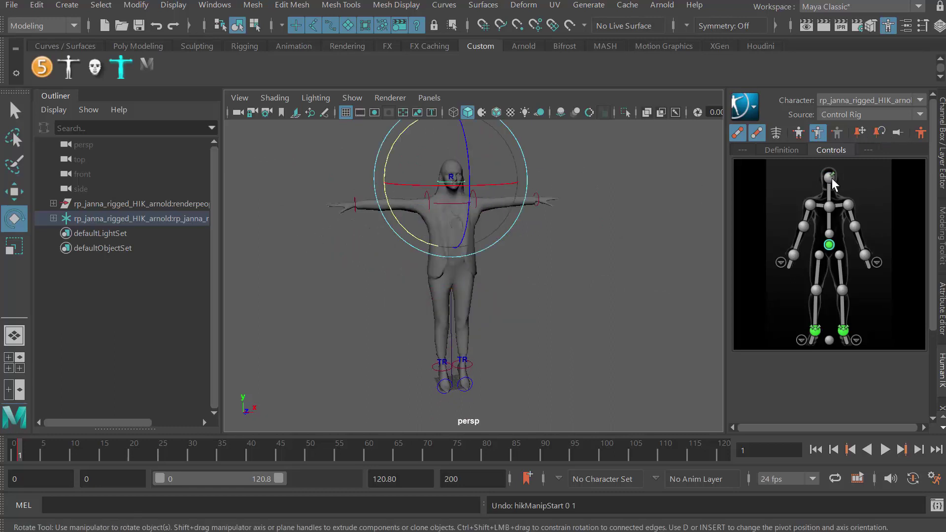
click(799, 132)
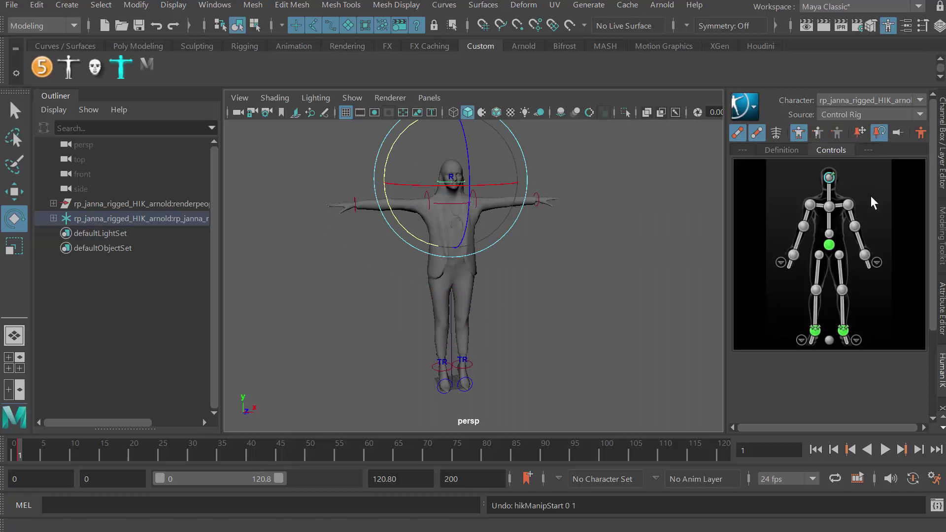
click(829, 245)
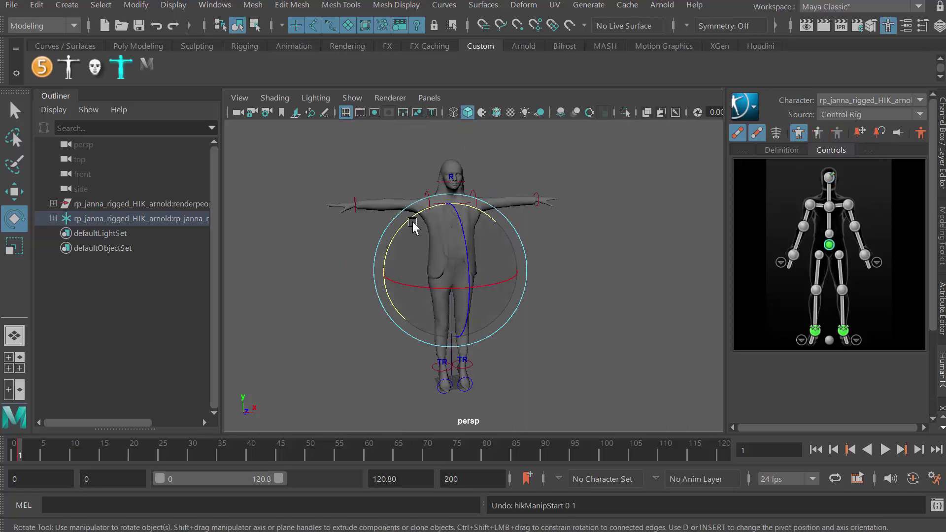
drag(412, 220, 396, 244)
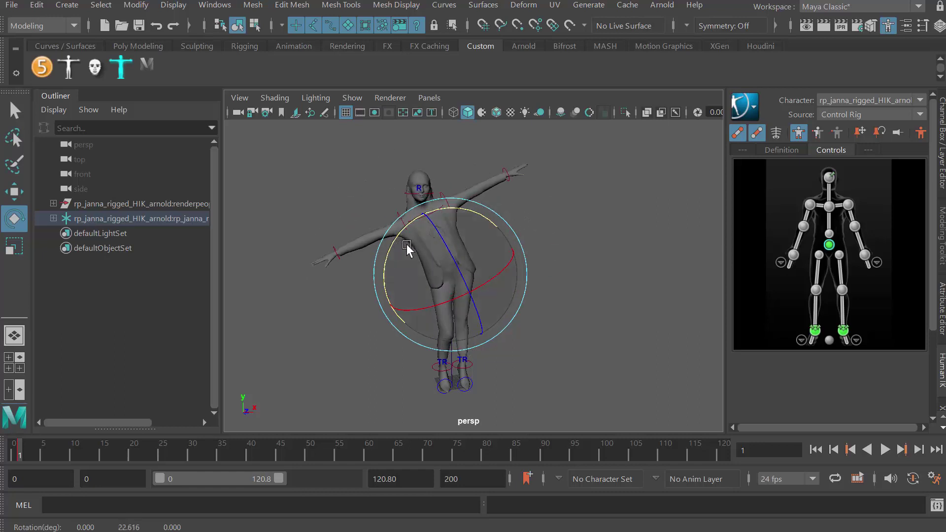
key(ctrl+z)
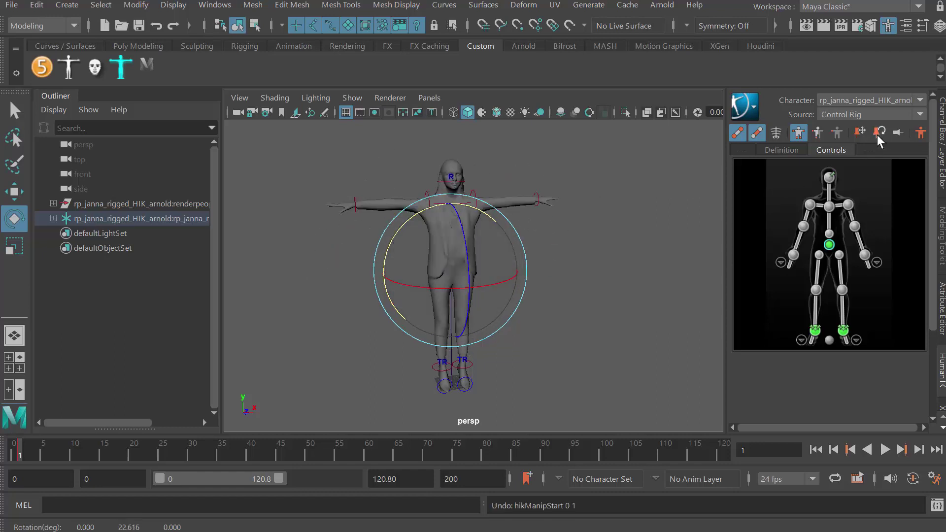
Replace the head effector's rotation pin with a translation pin, try tilting the hips, and undo the tilt
click(827, 178)
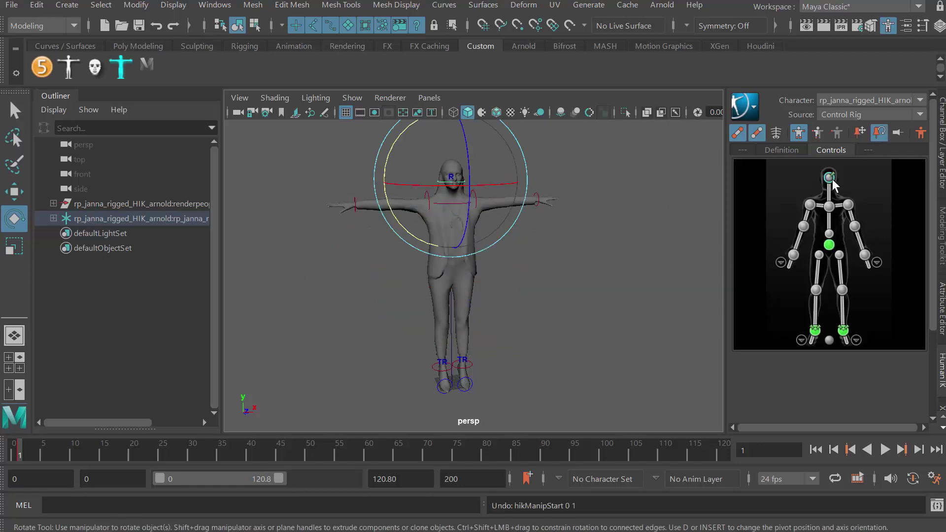
click(858, 131)
click(829, 245)
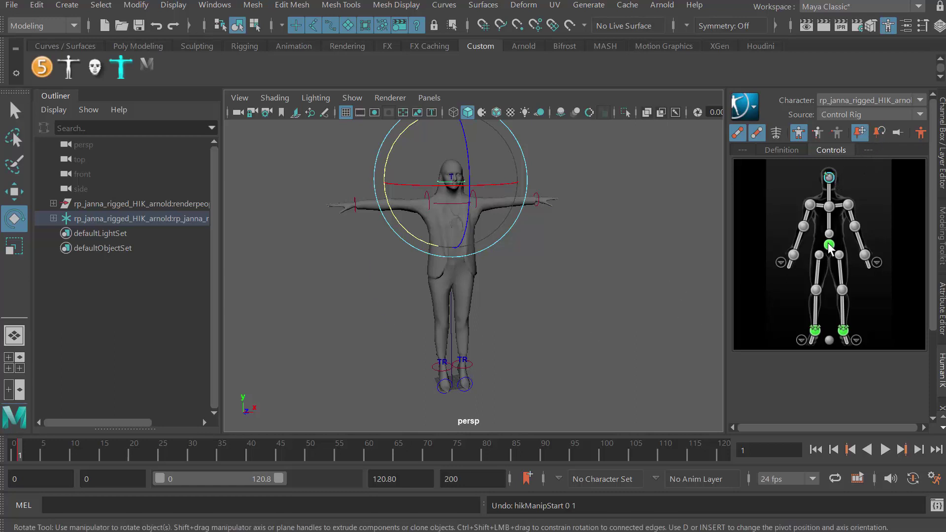
drag(406, 222, 430, 233)
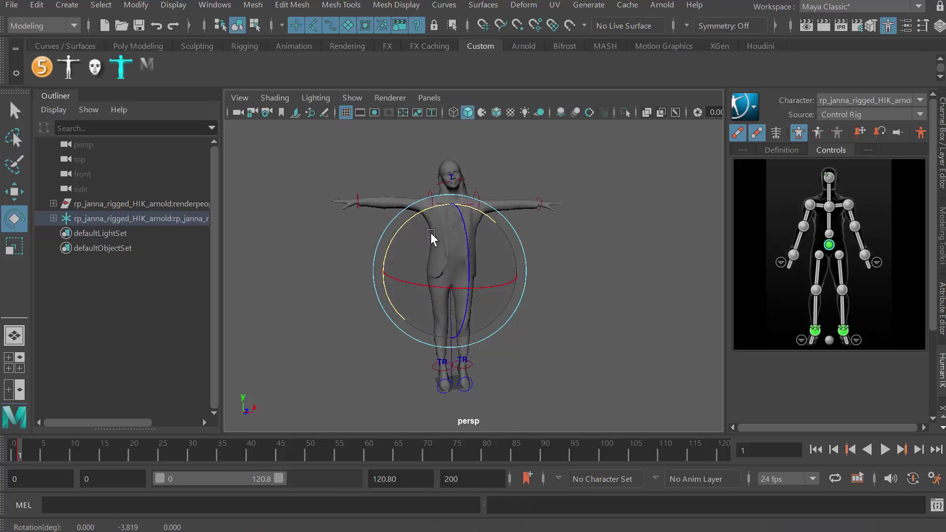
key(ctrl+z)
Try shifting the hips sideways with the head's translation pinned, undo the shift, and unpin the head effector
key(w)
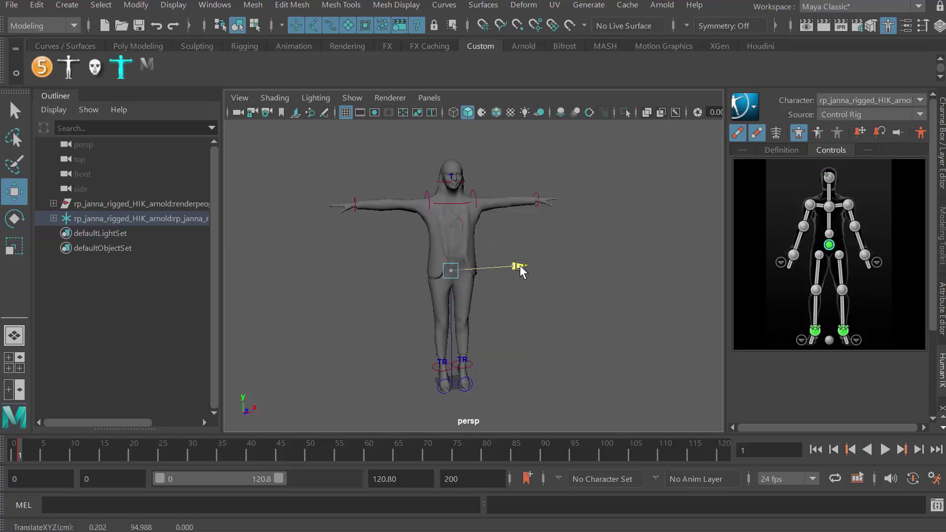
drag(517, 268, 545, 268)
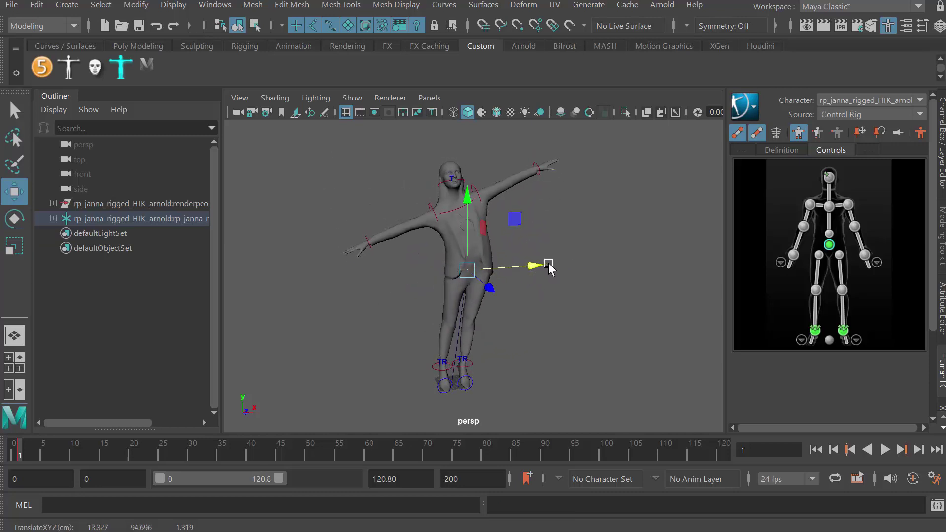
key(ctrl+z)
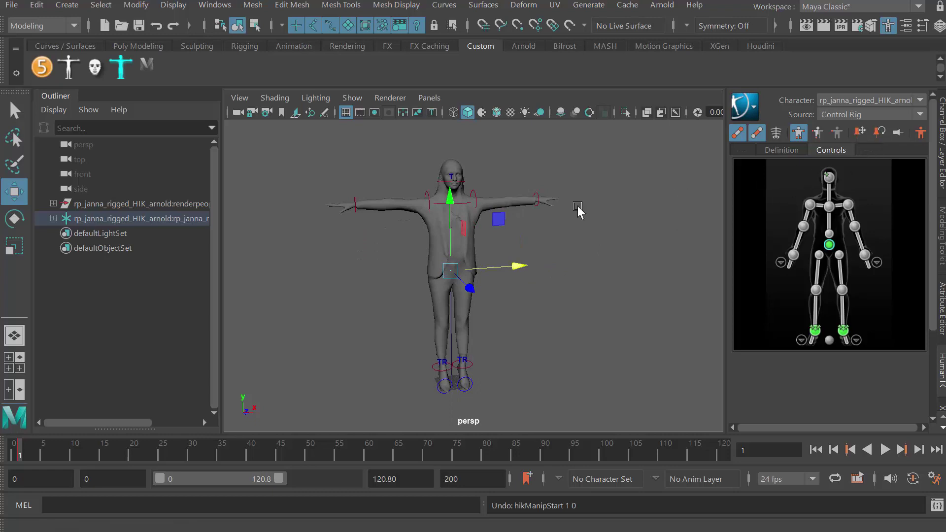
click(829, 177)
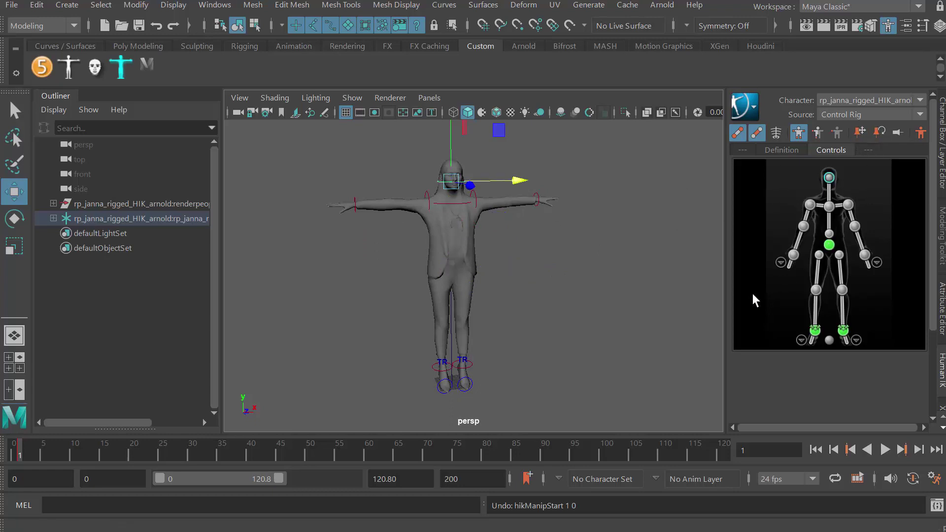
Create a pivot effector on the character's left ankle effector
alt+drag(577, 324, 469, 333)
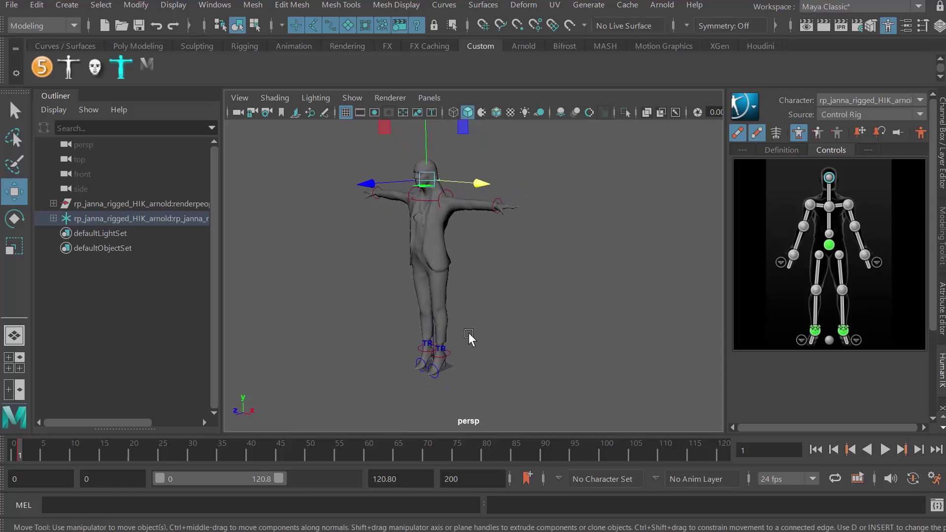
alt+right_drag(468, 334, 623, 320)
alt+middle_drag(623, 321, 591, 287)
alt+right_drag(592, 286, 625, 355)
alt+drag(625, 355, 503, 348)
alt+right_drag(502, 348, 611, 361)
alt+drag(612, 362, 581, 364)
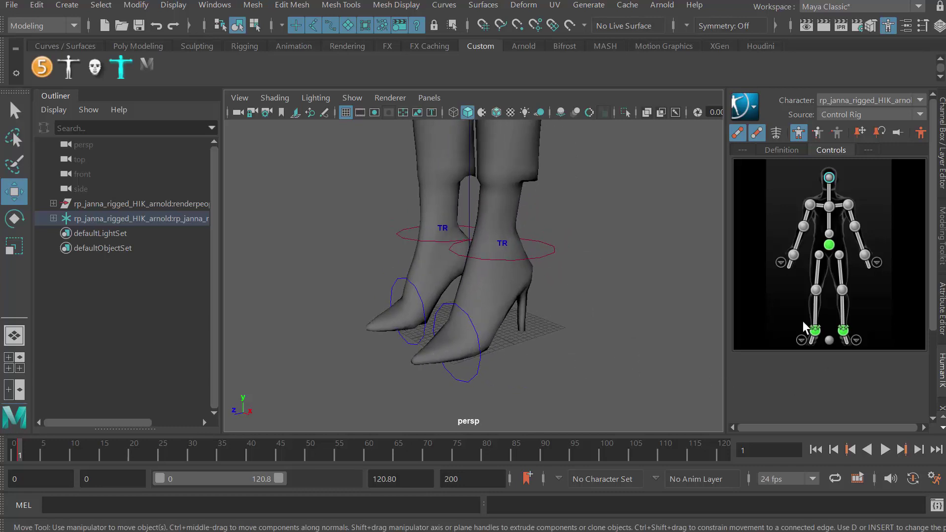
click(843, 333)
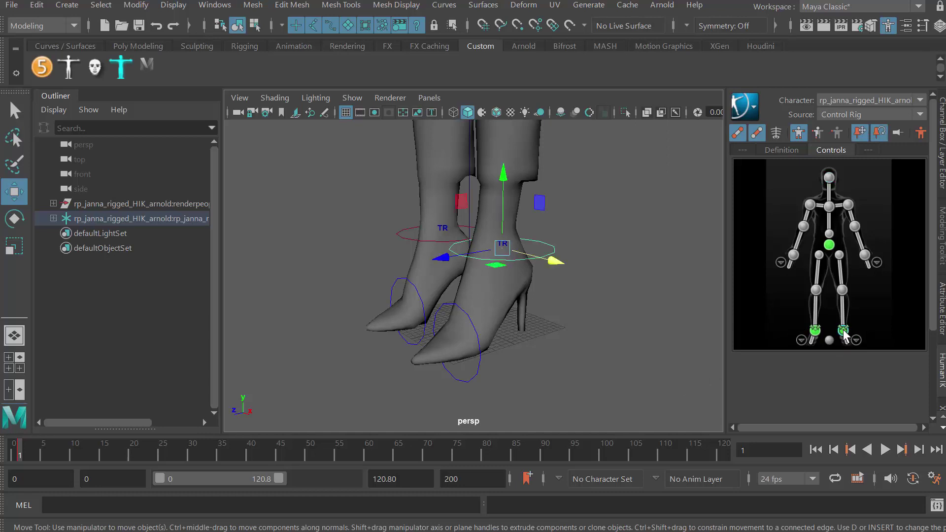
right_click(843, 334)
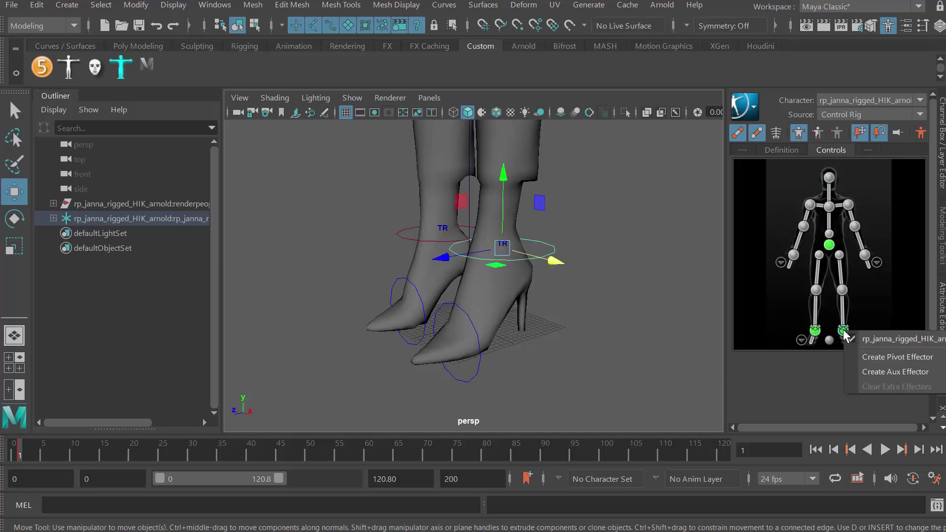
click(889, 356)
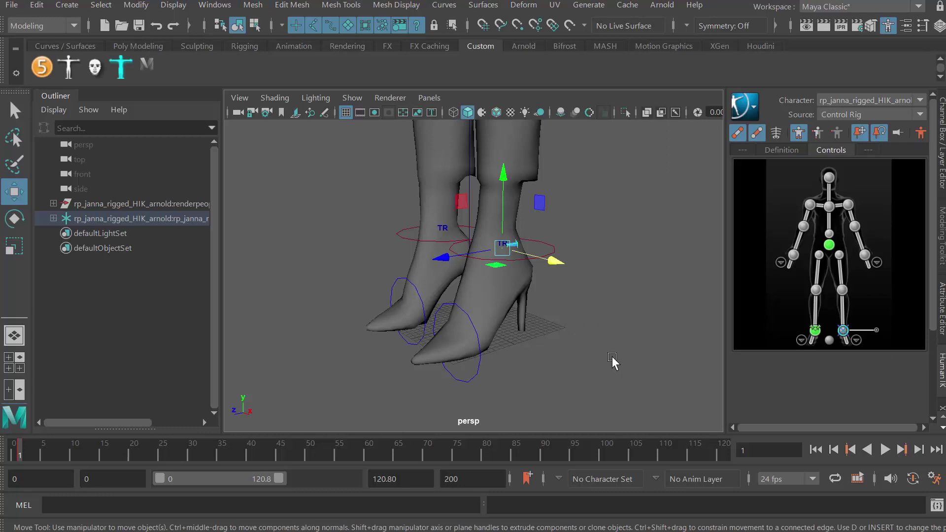
Position the left ankle's new pivot effector at the bottom of the shoe's heel
scroll(613, 366, up, 4)
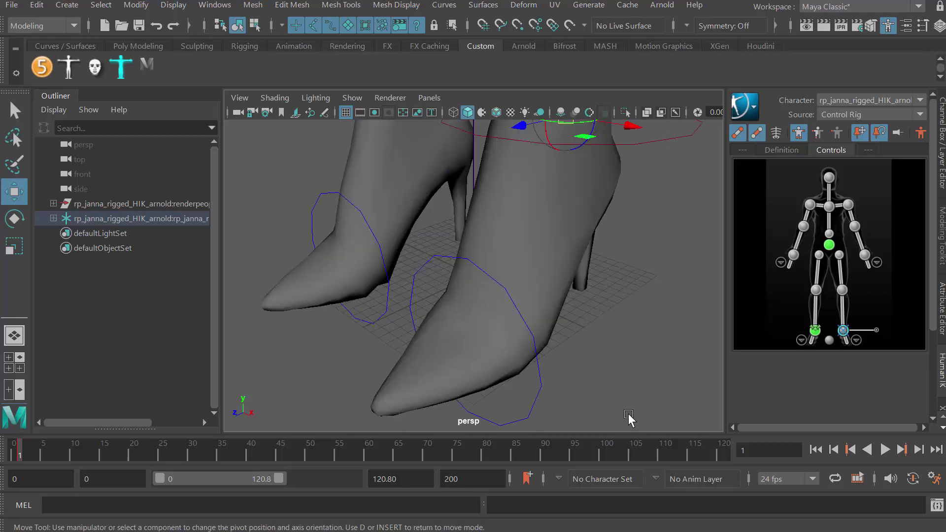
alt+drag(628, 418, 483, 320)
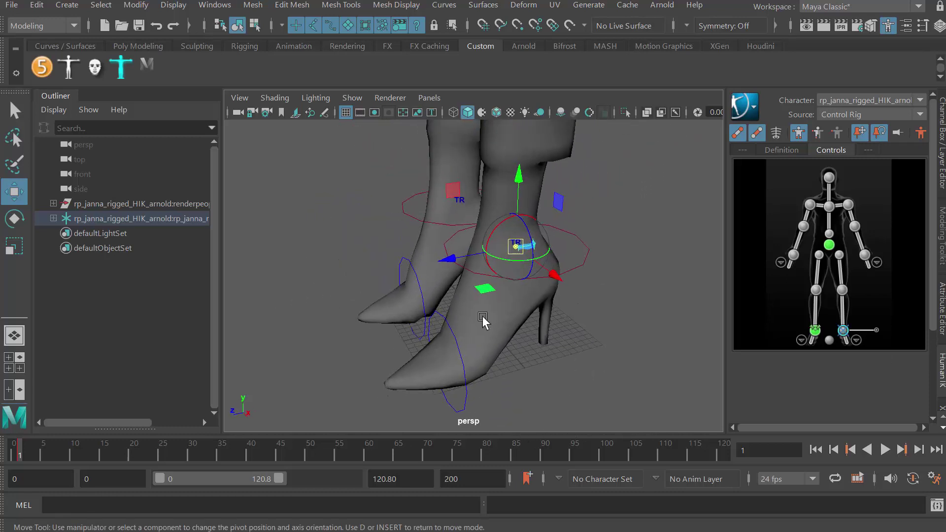
drag(453, 191, 485, 306)
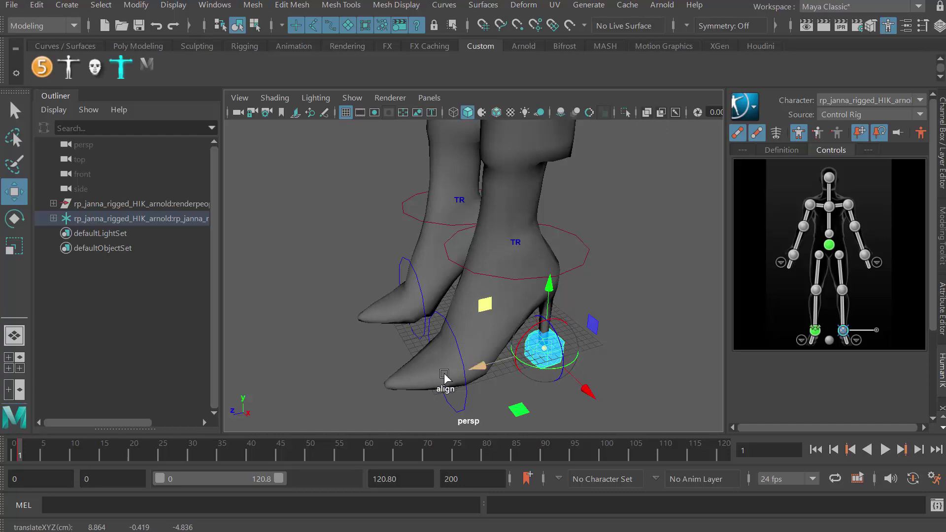
Create a second pivot effector on the left ankle and place it under the toe of the shoe
right_click(844, 337)
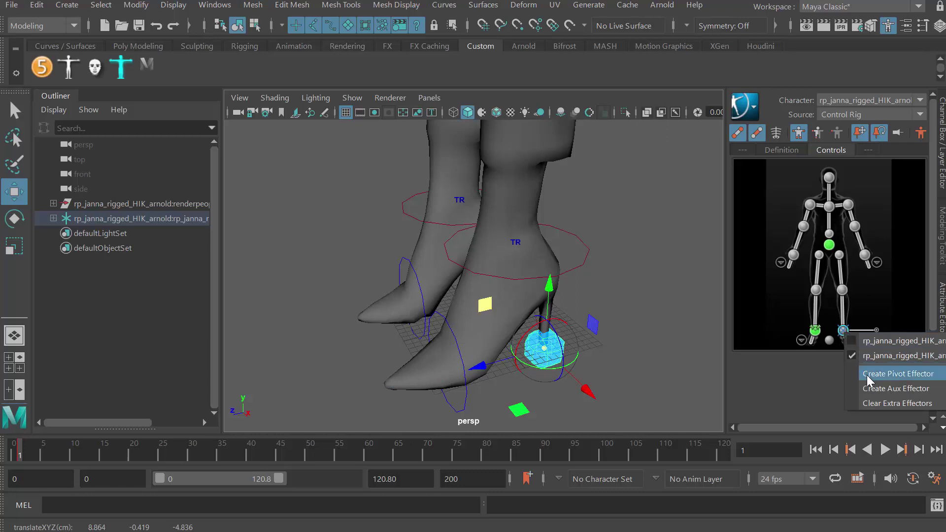
click(887, 374)
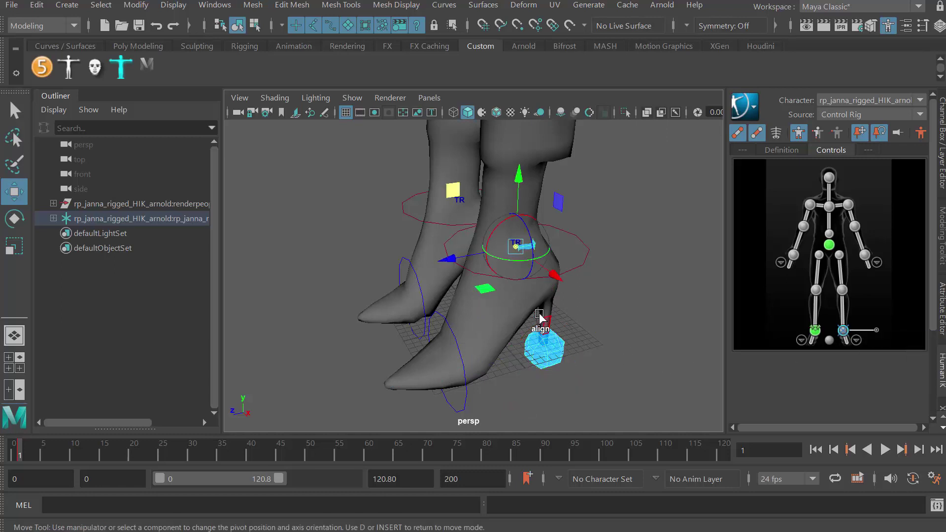
middle_drag(433, 260, 374, 330)
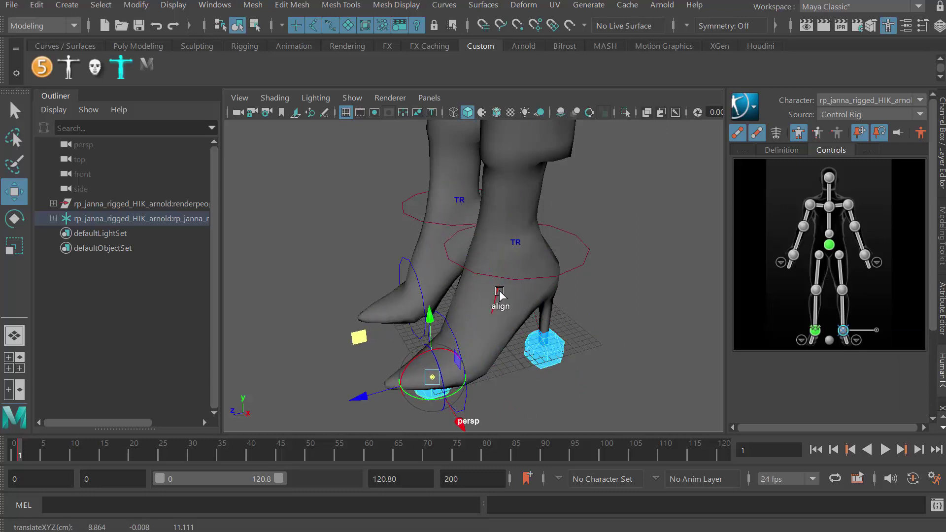
key(w)
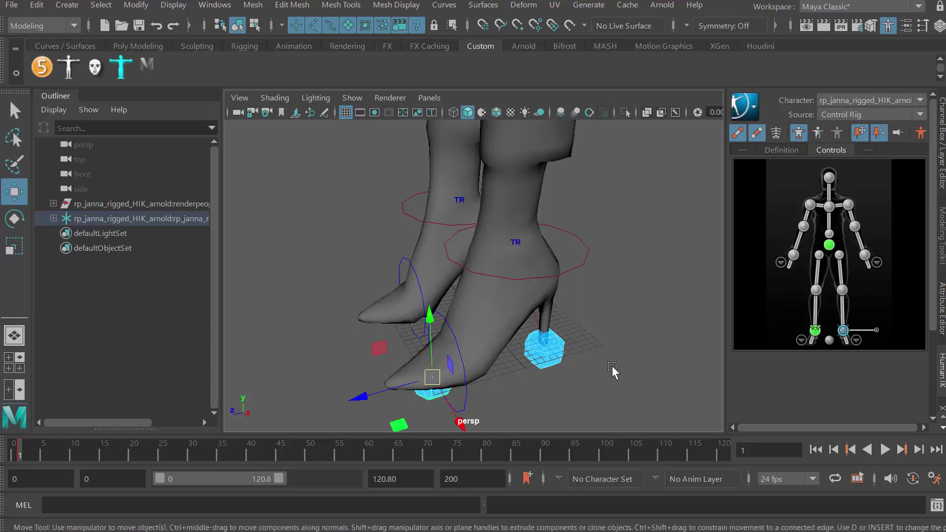
Select the left ankle effector and try moving the foot upward and forward together with its two pivots
scroll(636, 373, down, 3)
alt+drag(633, 371, 541, 288)
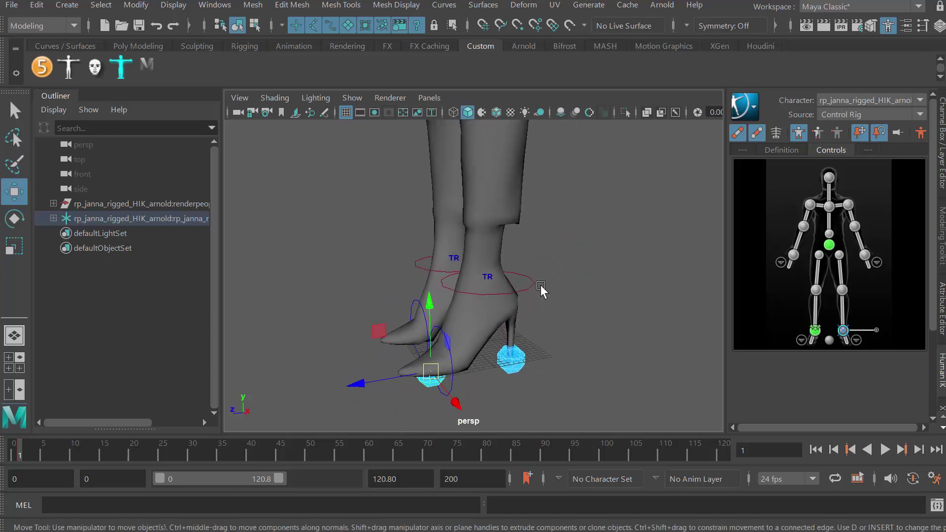
click(540, 288)
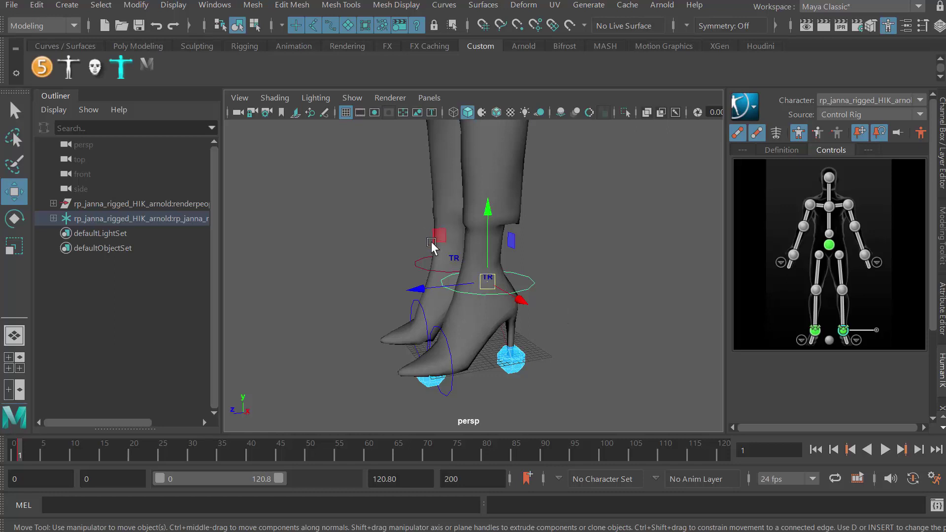
drag(433, 243, 400, 208)
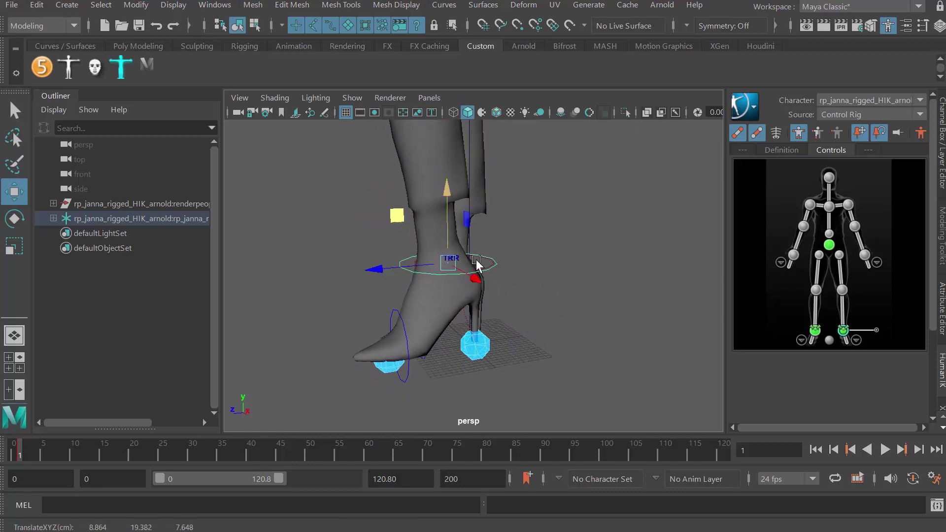
Try rotating the left foot about the heel pivot, undo the rotation, and select the toe pivot for rotating
click(488, 348)
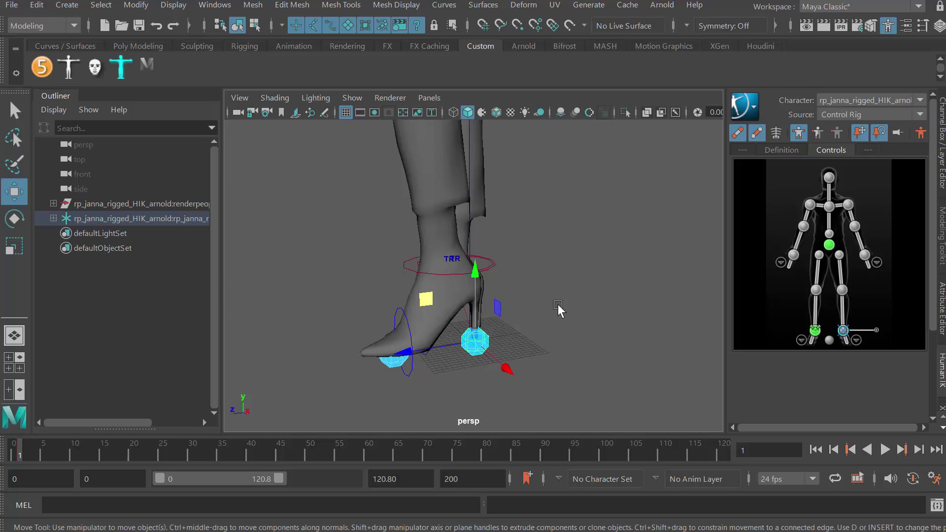
key(e)
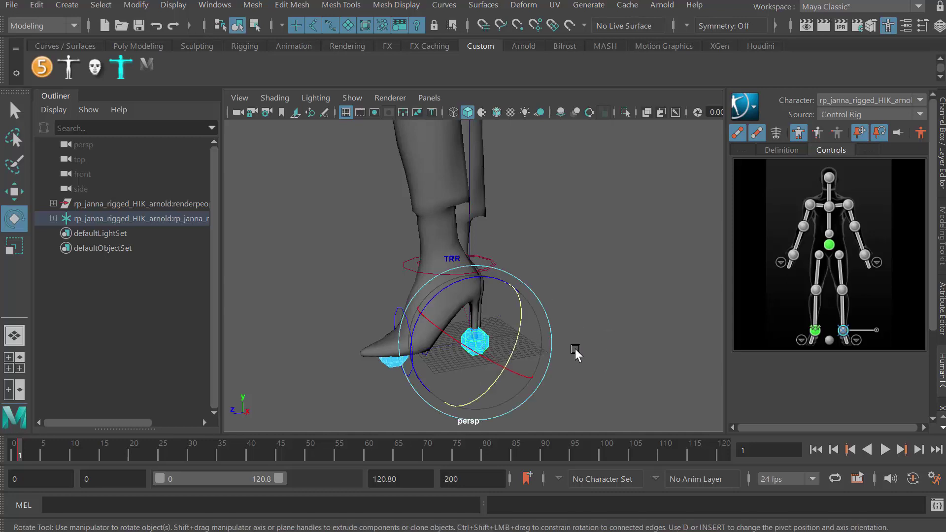
drag(446, 294, 398, 315)
click(392, 361)
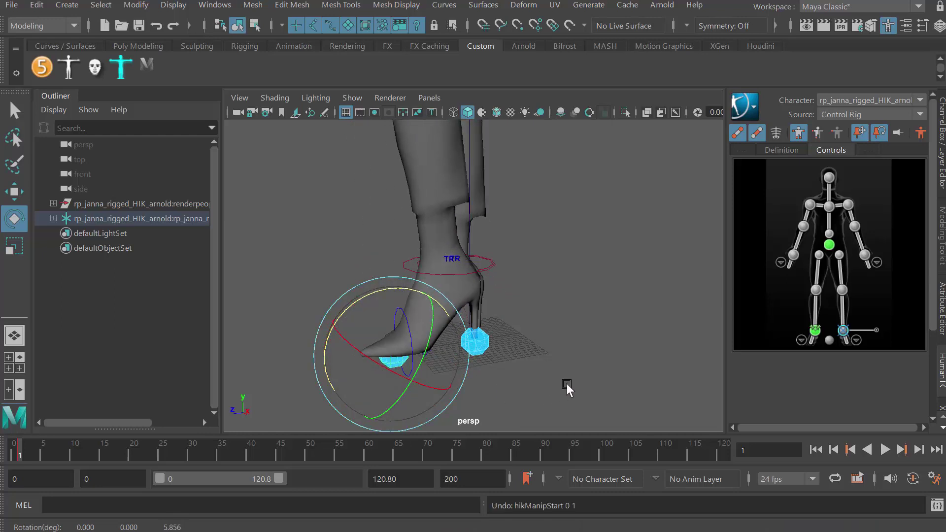
Clear the extra effectors from the left ankle
scroll(567, 389, down, 8)
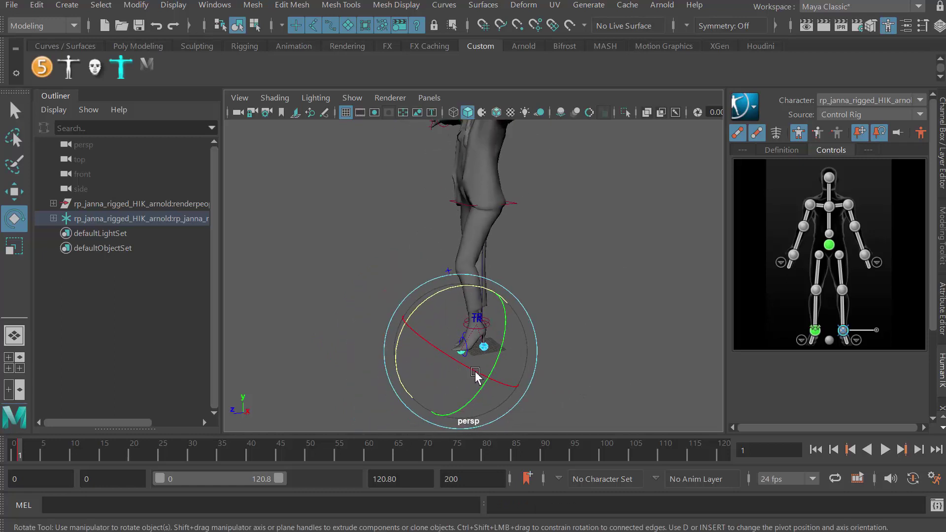
alt+drag(475, 374, 564, 373)
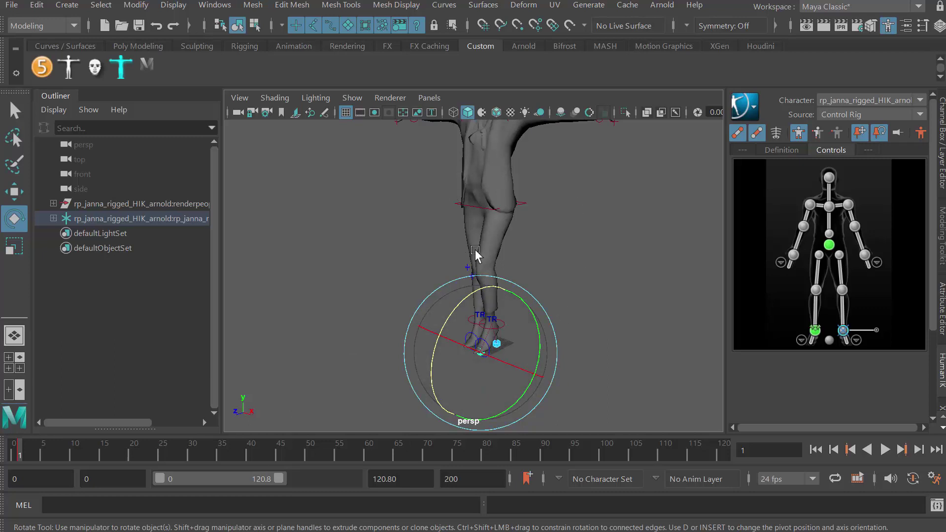
alt+right_drag(540, 243, 507, 217)
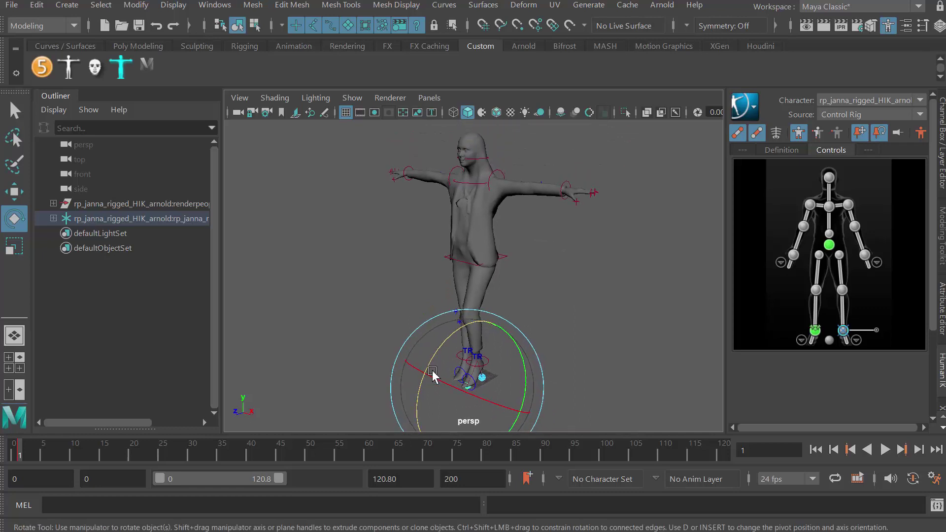
right_click(844, 333)
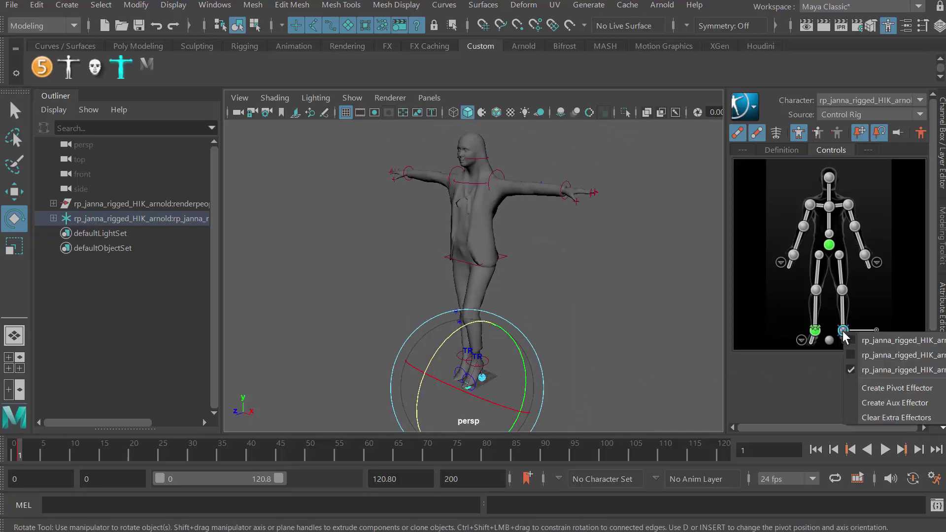
click(868, 419)
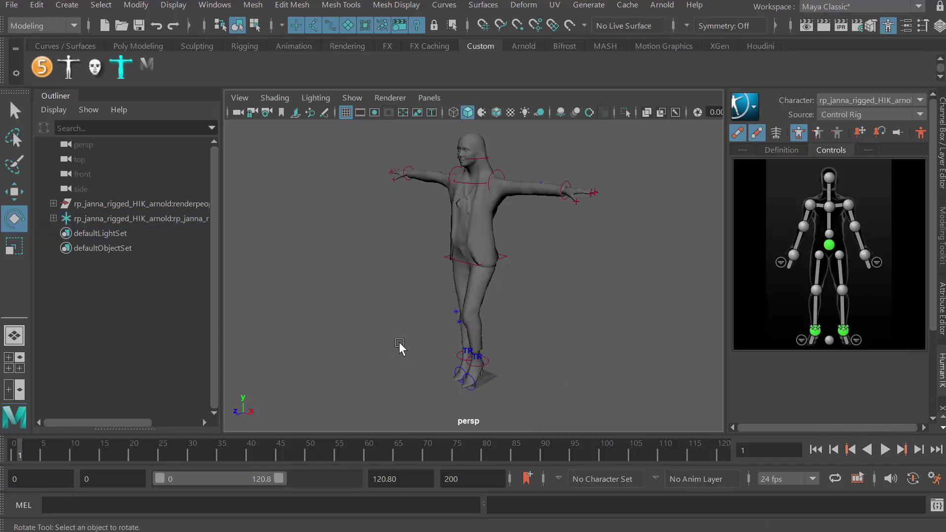
Undo the clearing of the extra effectors, the left foot's move and the pivot placements
key(ctrl+z)
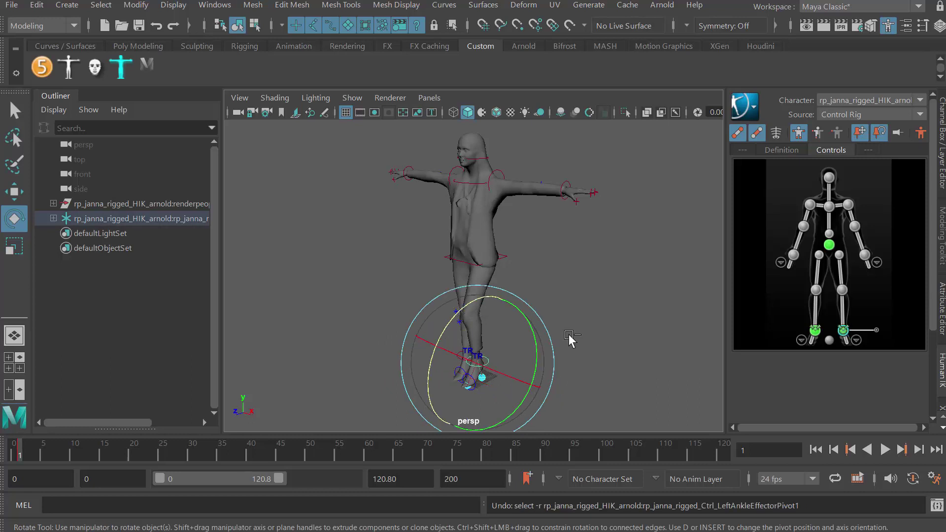
key(ctrl+z)
key(ctrl+z)
key(ctrl+z)
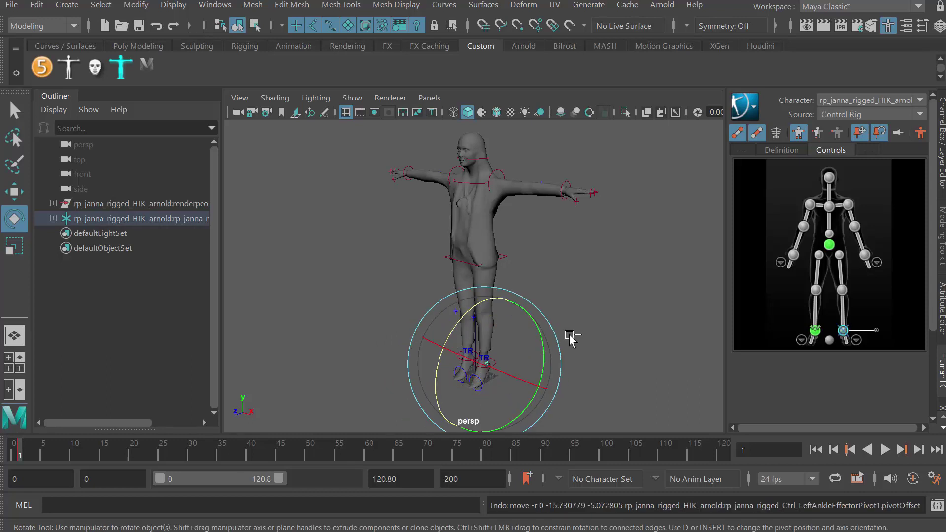
Create an auxiliary effector on the character's right wrist effector
alt+right_drag(544, 310, 588, 308)
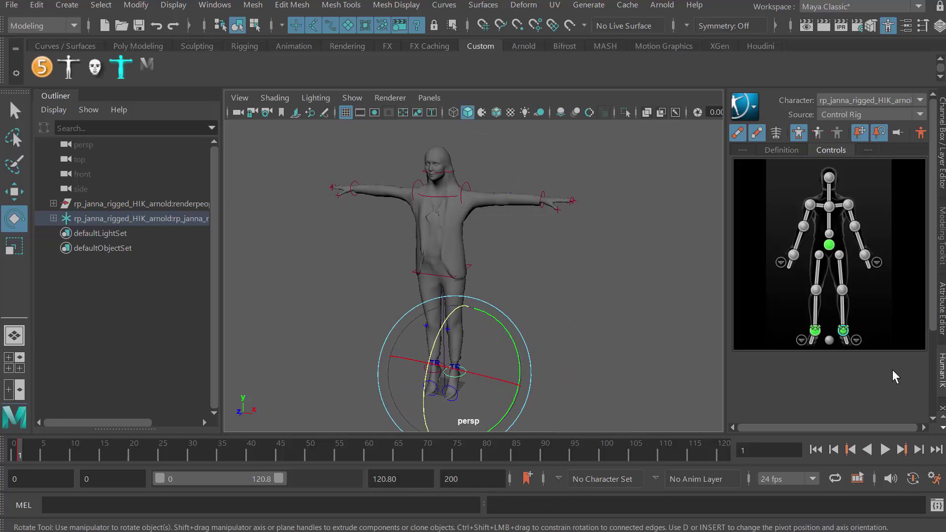
click(793, 256)
right_click(793, 257)
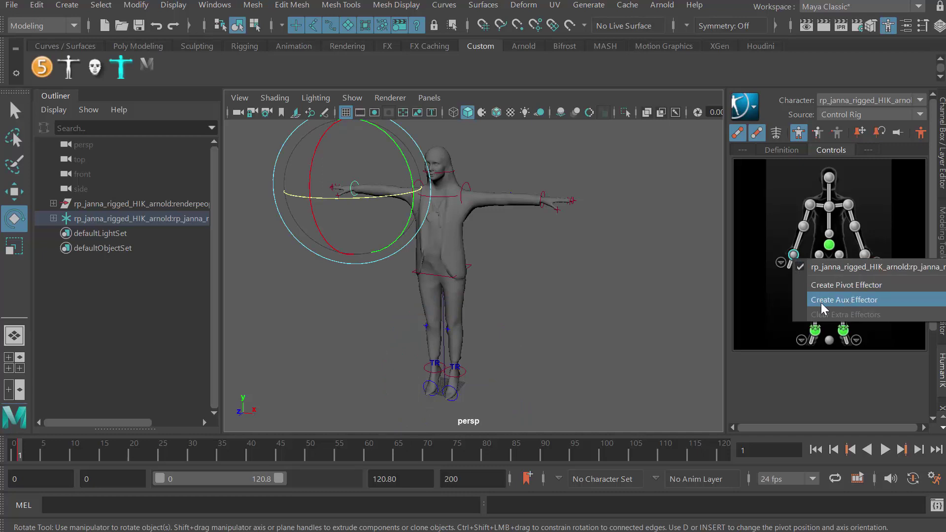
click(852, 297)
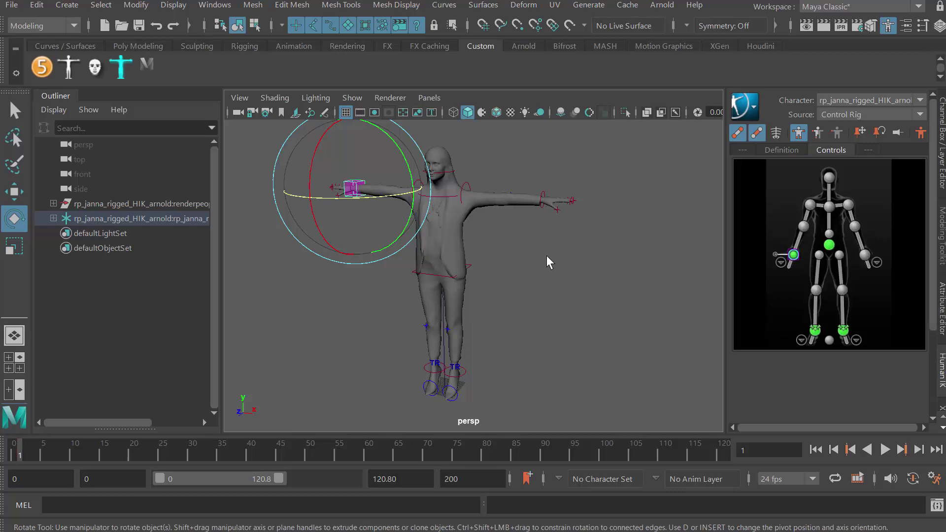
Try shifting the hips sideways by about 19.5 cm, away from the right wrist's auxiliary effector, and undo the shift
scroll(453, 238, up, 2)
alt+drag(453, 238, 567, 270)
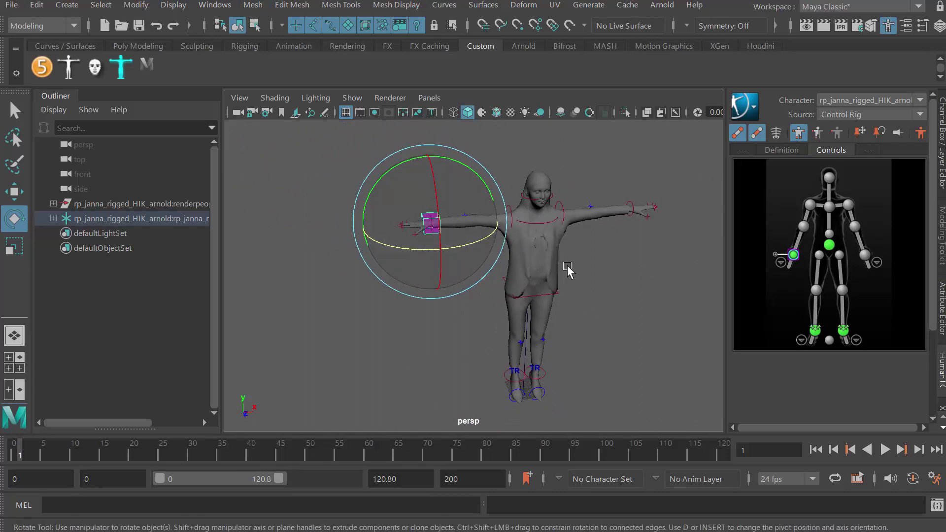
click(829, 246)
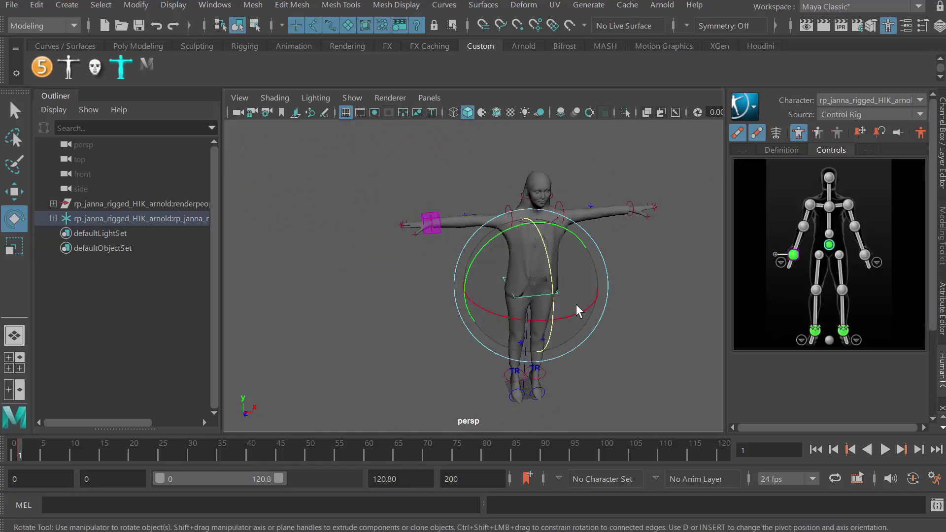
key(w)
drag(579, 283, 617, 276)
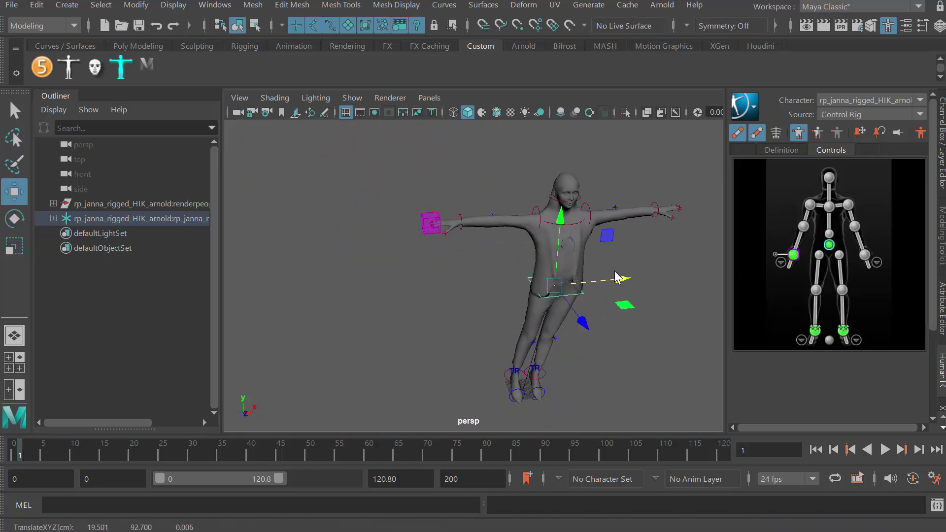
key(ctrl+z)
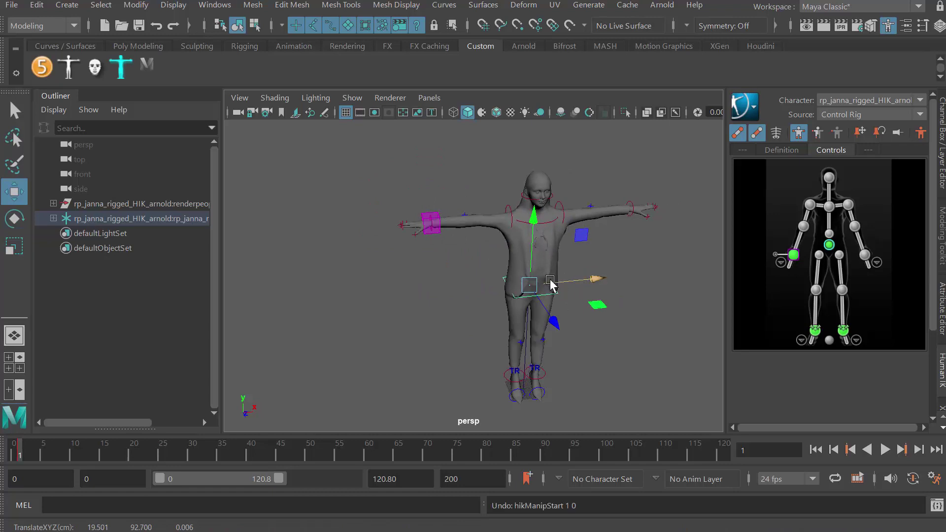
Try moving the right wrist's auxiliary effector to reposition the hand, and undo the move
click(436, 236)
mouse_move(490, 238)
mouse_down()
mouse_move(500, 243)
mouse_move(450, 253)
mouse_move(510, 242)
mouse_move(497, 242)
mouse_up()
key(ctrl+z)
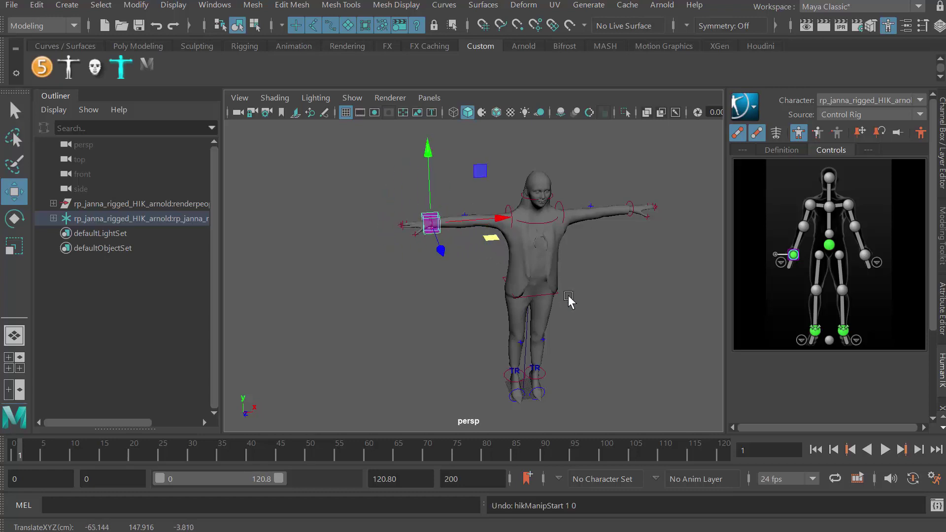
Select the hips effector again, try moving it toward the right wrist's auxiliary effector, and undo the move
click(543, 308)
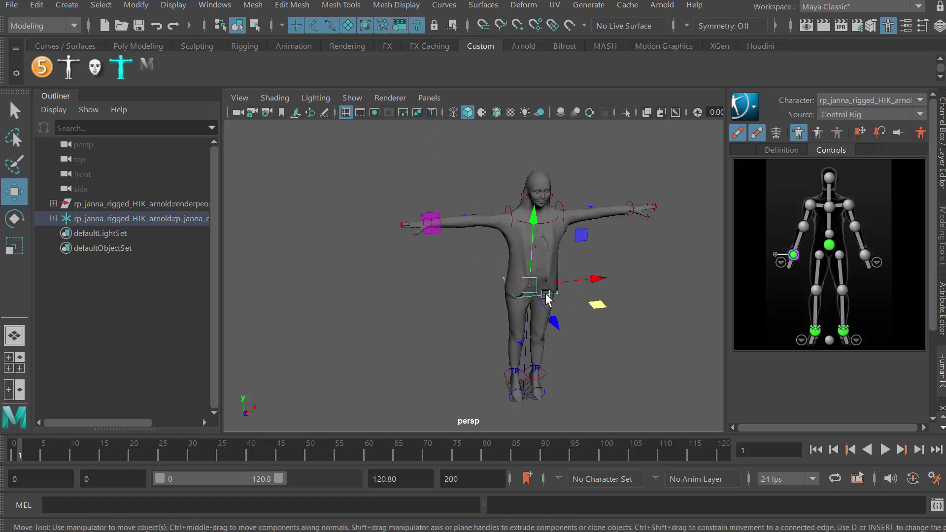
mouse_move(598, 281)
mouse_down()
mouse_move(632, 283)
mouse_move(566, 279)
mouse_move(636, 278)
mouse_move(511, 282)
mouse_move(645, 271)
mouse_move(571, 285)
mouse_move(630, 276)
mouse_move(580, 280)
mouse_up()
key(ctrl+z)
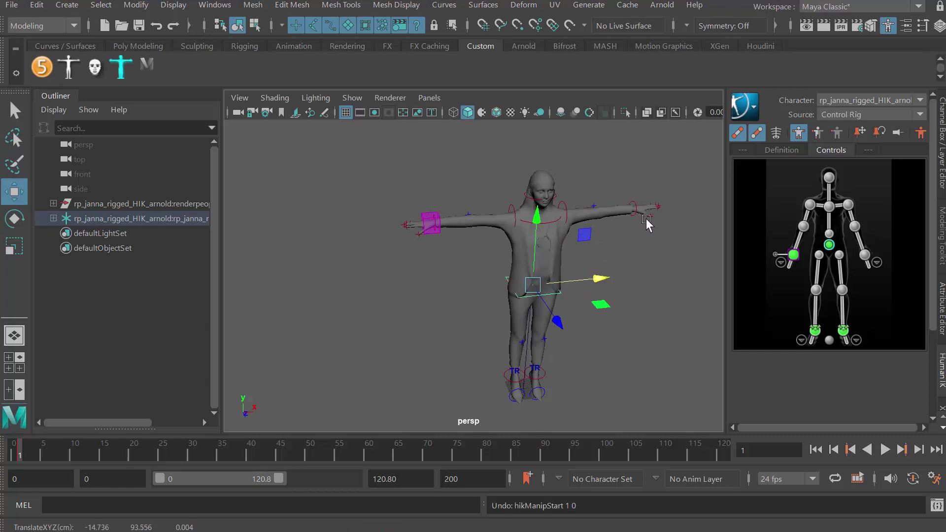
click(633, 201)
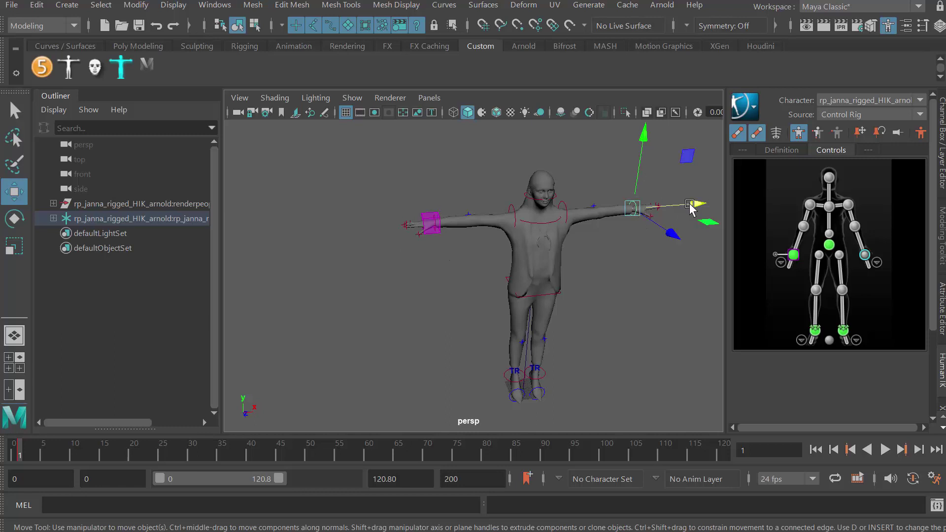
click(431, 228)
drag(422, 226, 419, 226)
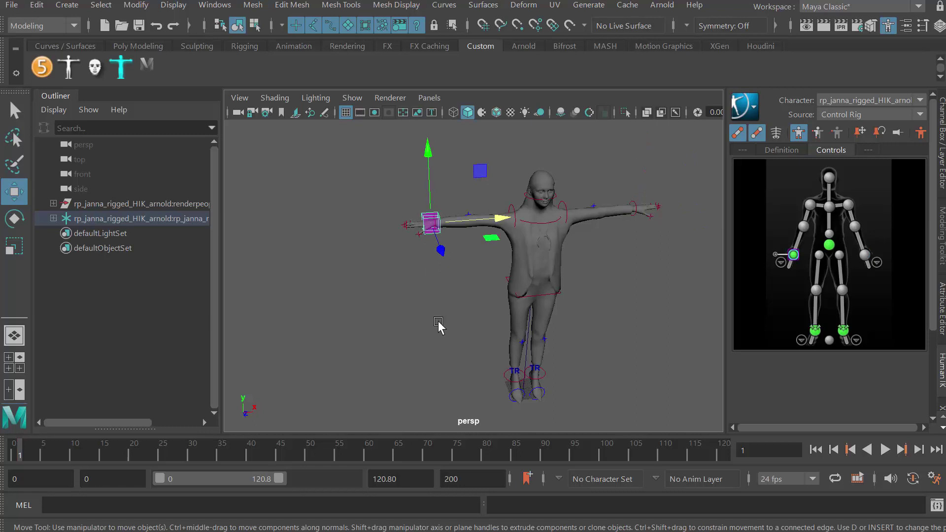
Create a polygon sphere and place it just under the character's right hand, at about X -79.4, Y 135.4, Z -2.4 cm
click(69, 6)
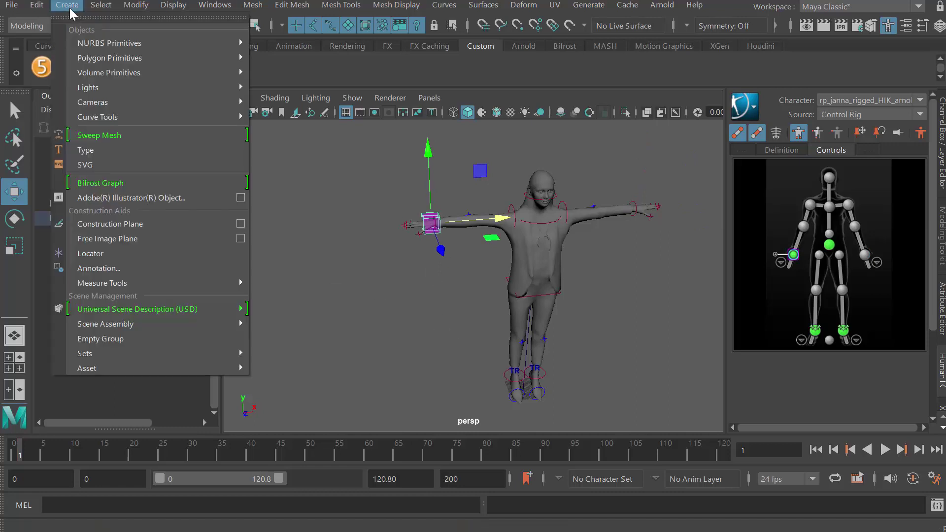
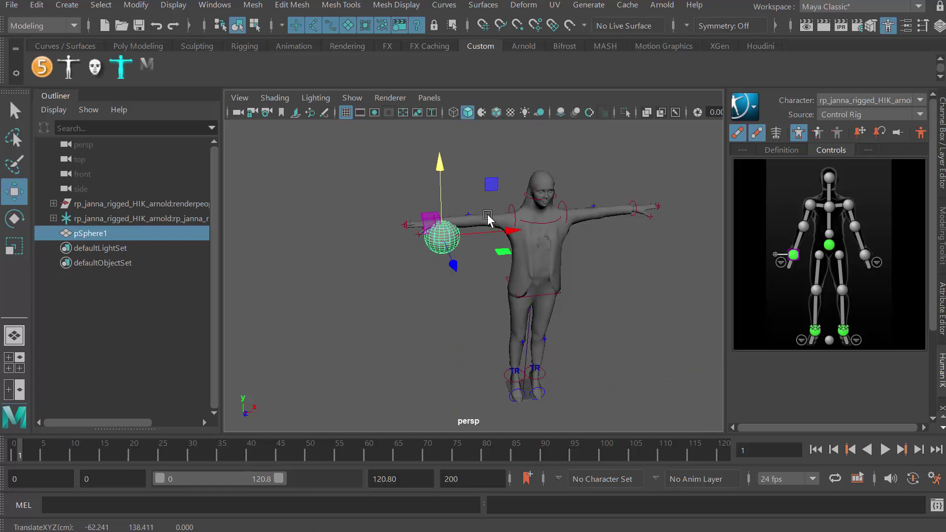
drag(414, 190, 413, 194)
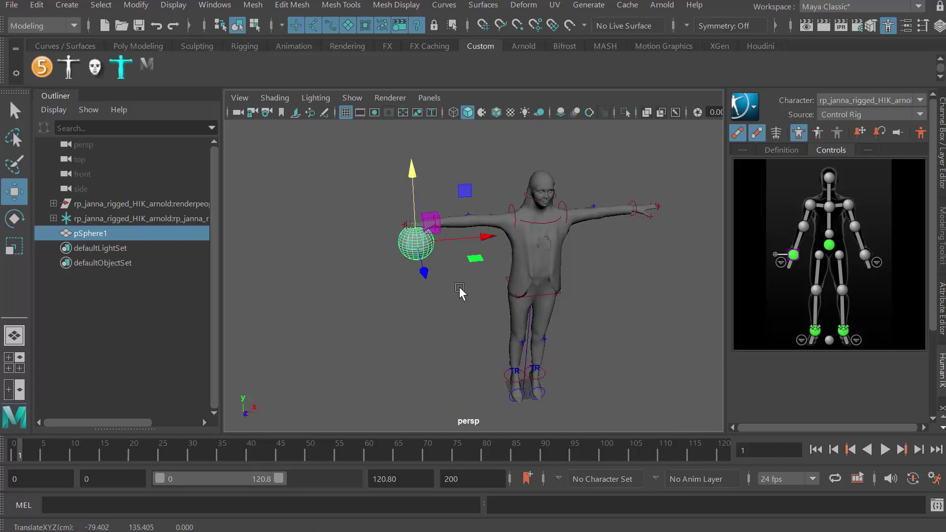
drag(424, 270, 424, 274)
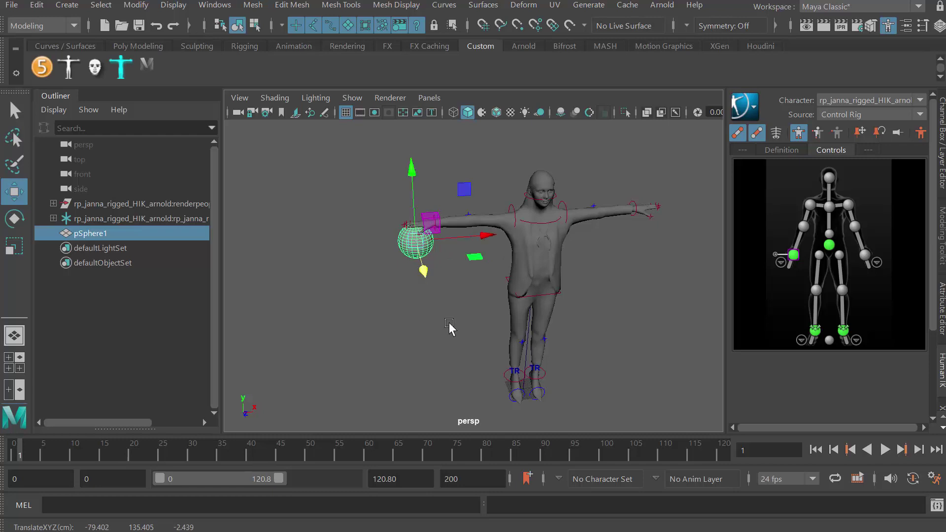
alt+drag(449, 328, 481, 317)
alt+right_drag(481, 317, 349, 254)
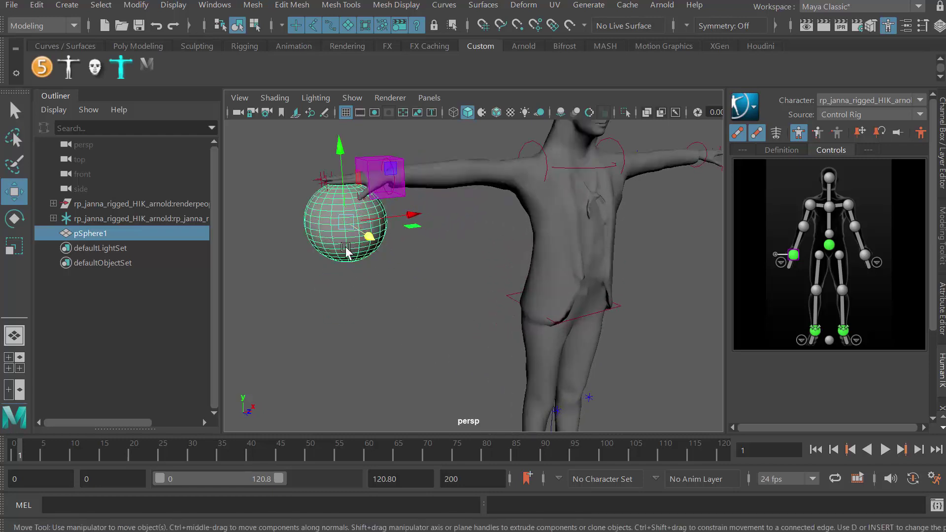
alt+middle_drag(422, 327, 335, 312)
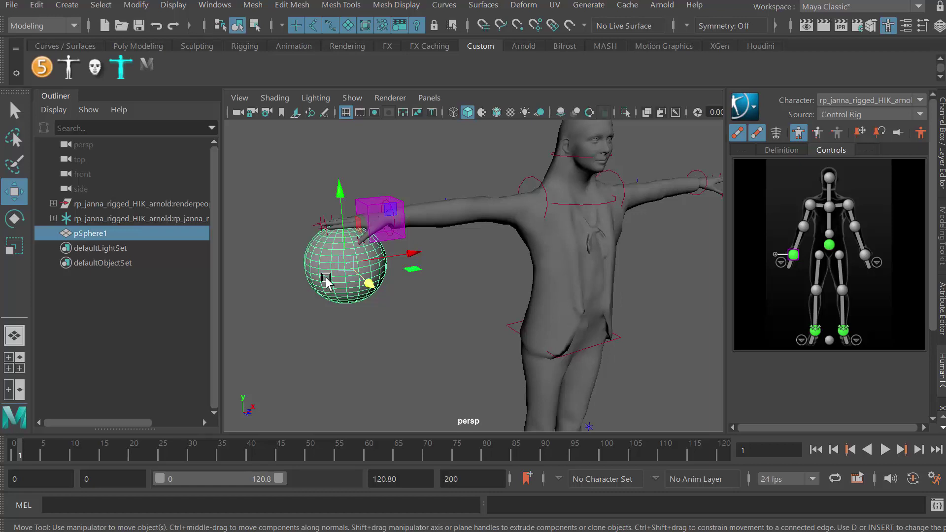
Switch to the Rigging menu set and detach the Constrain commands as a floating window
click(373, 207)
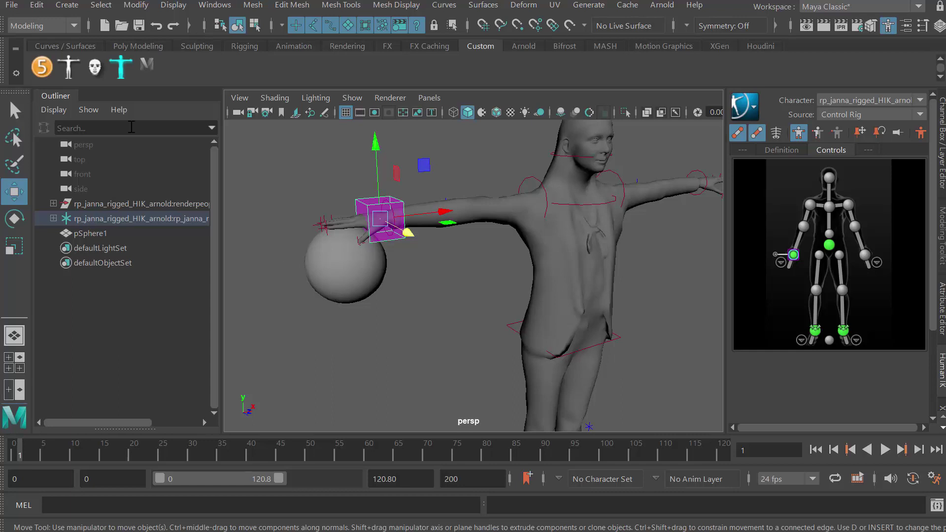
click(73, 26)
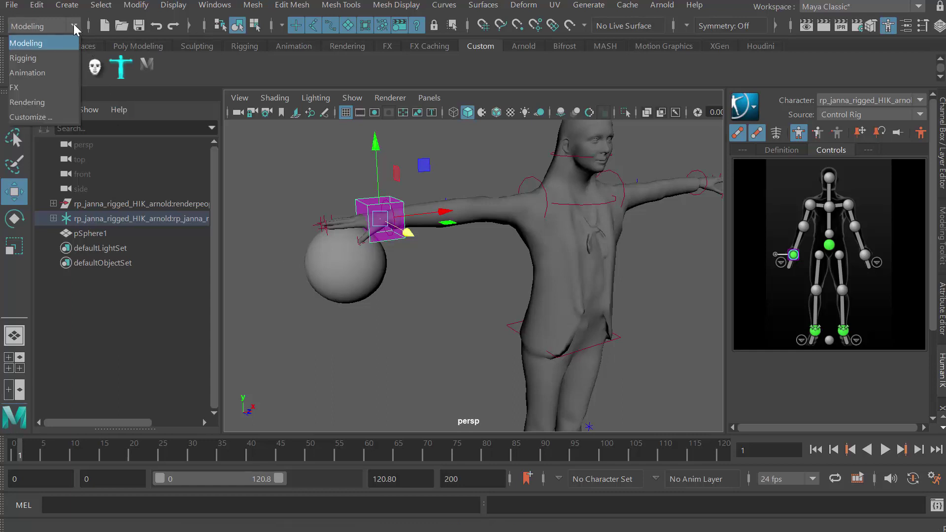
click(60, 59)
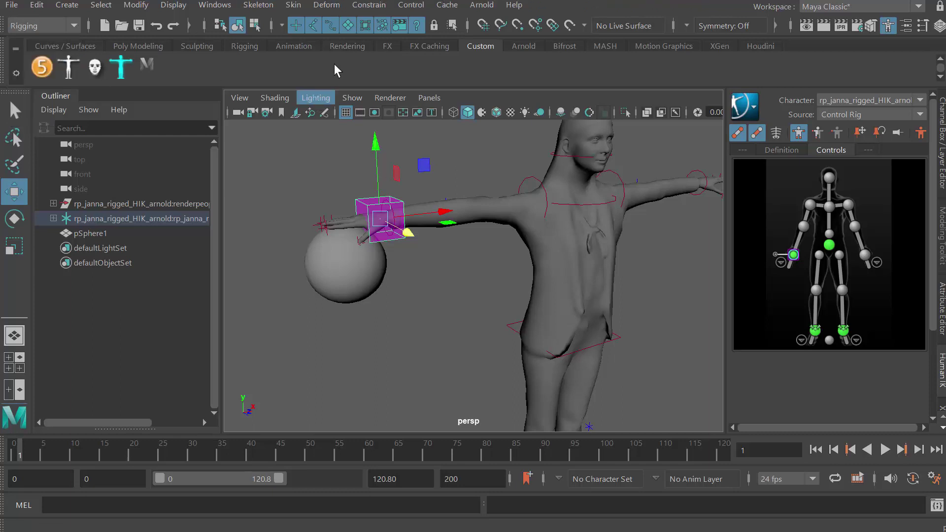
click(369, 4)
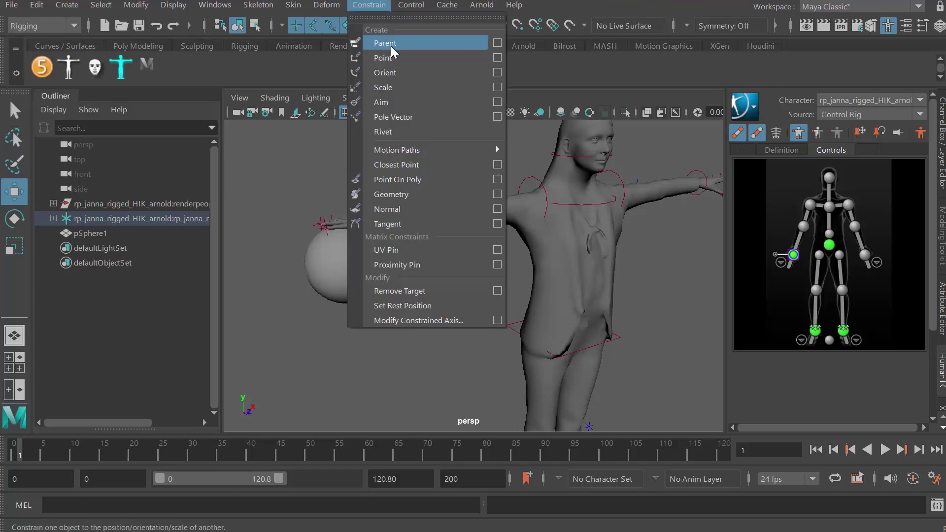
click(481, 5)
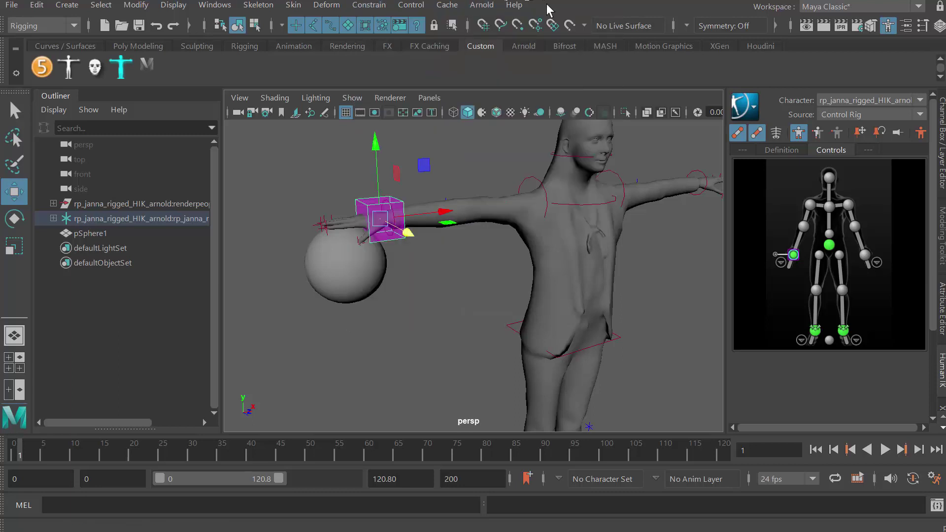
click(369, 4)
click(389, 20)
drag(394, 30, 137, 107)
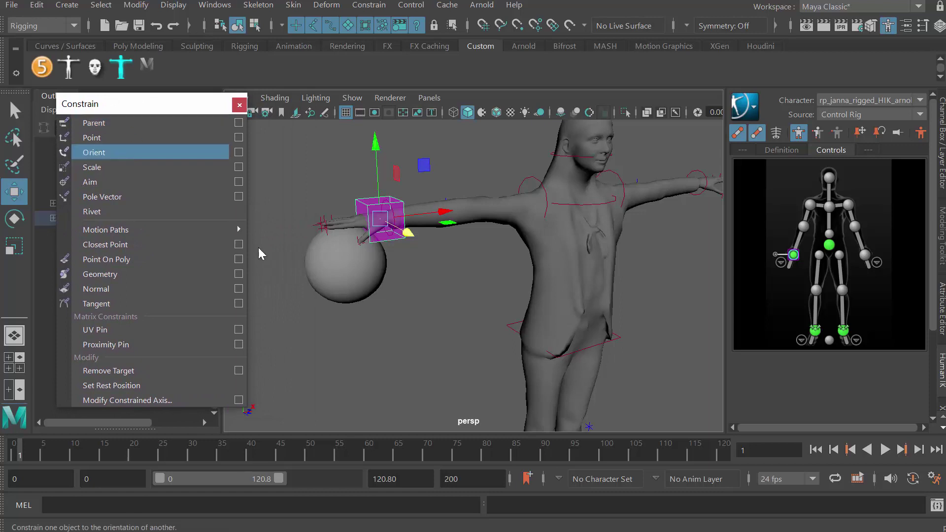
click(410, 290)
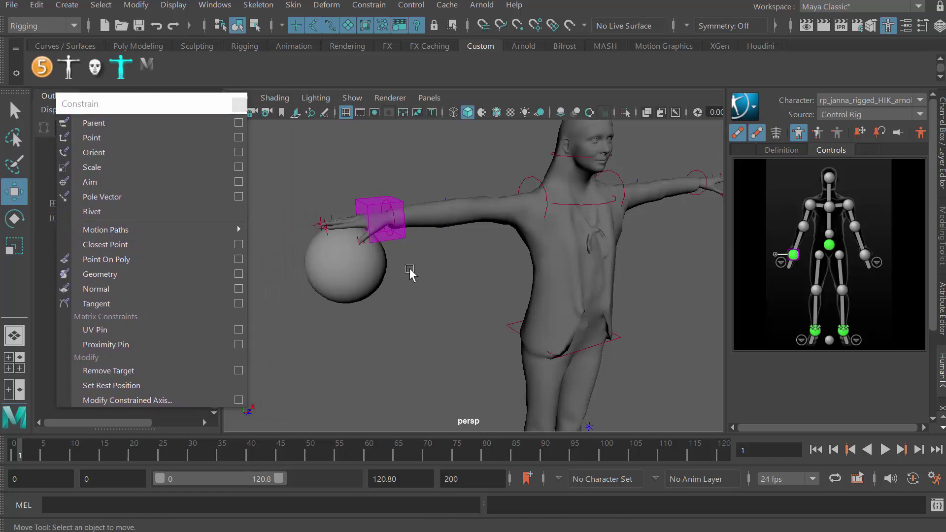
Parent-constrain the right wrist's auxiliary effector to the sphere, with Maintain offset on, all translate and rotate axes, and weight 1
click(382, 218)
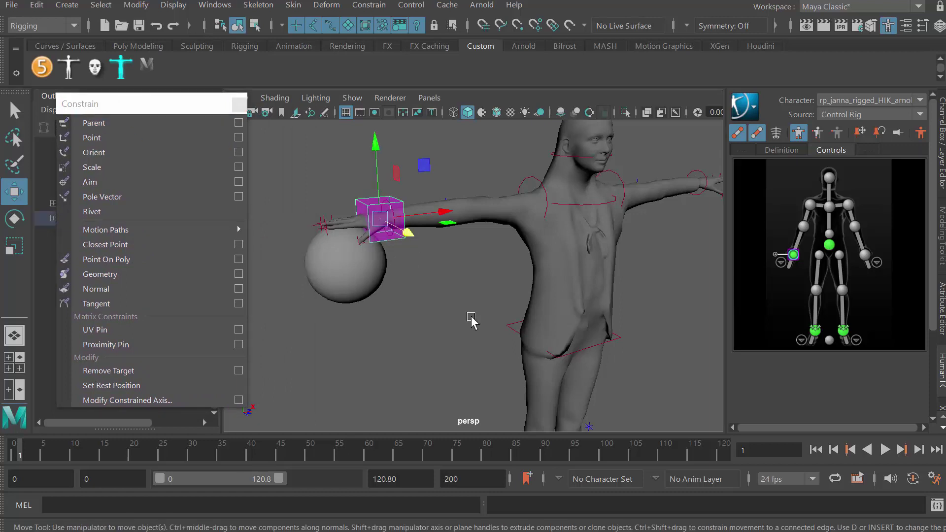
shift+click(336, 266)
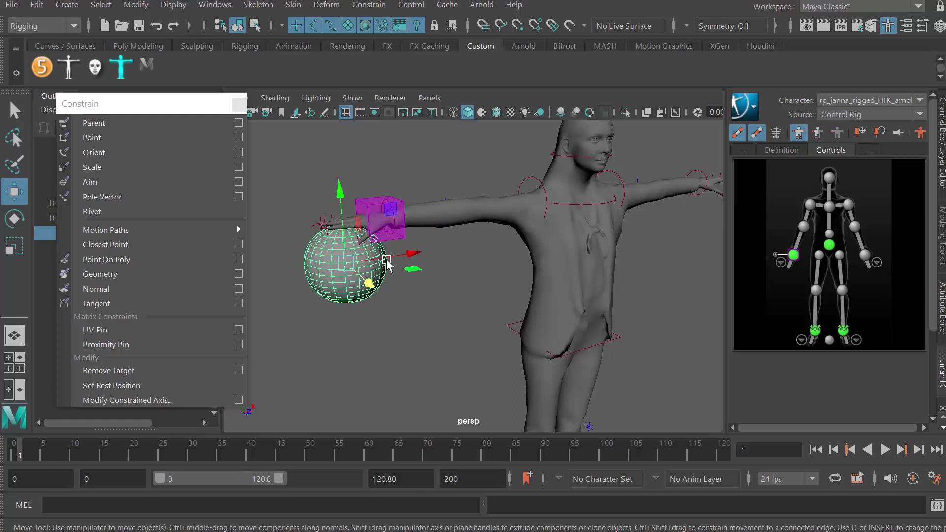
shift+click(388, 226)
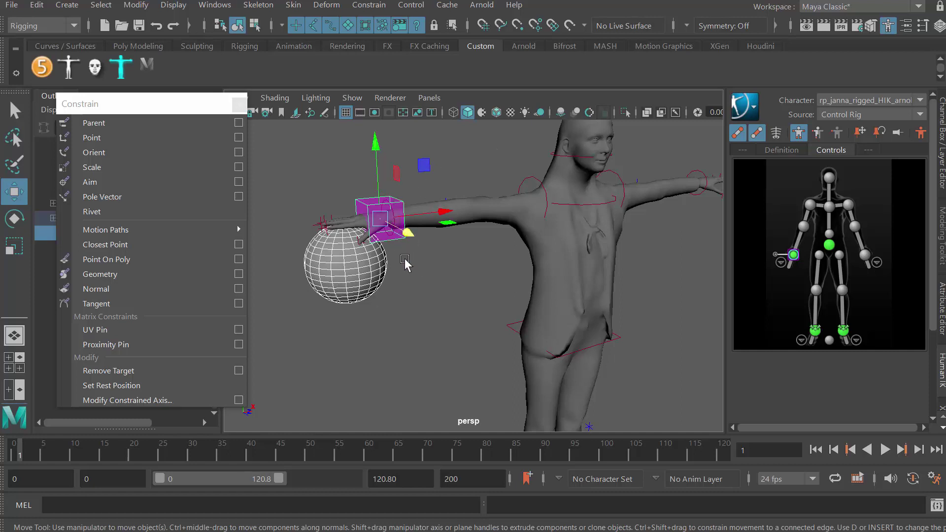
click(238, 122)
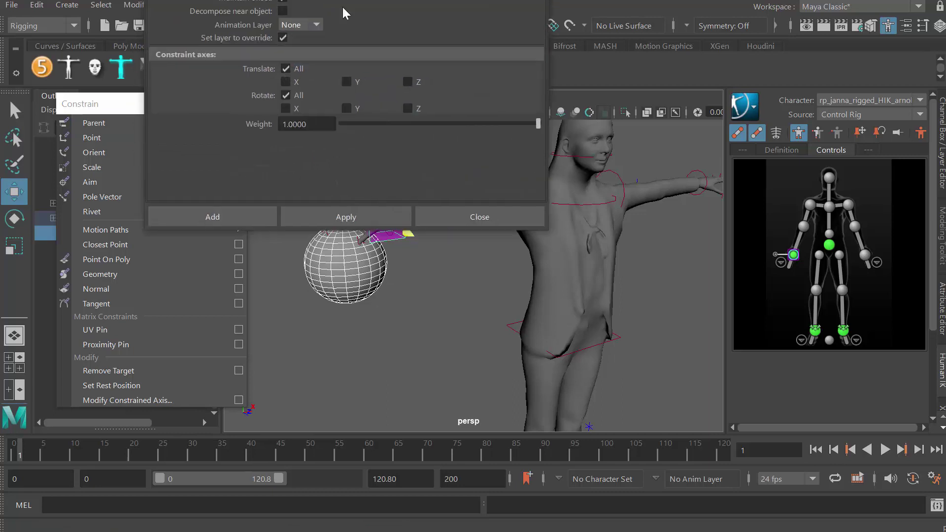
drag(361, 165, 288, 304)
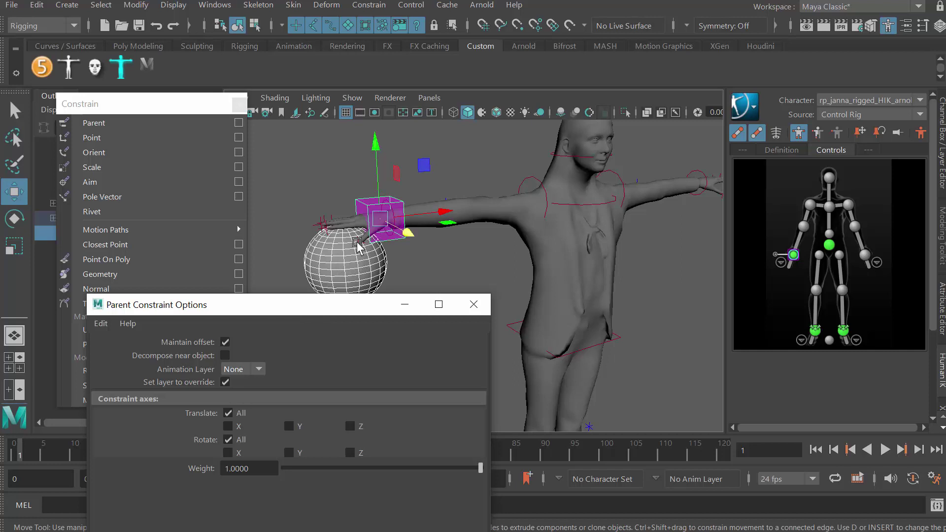
drag(326, 309, 328, 160)
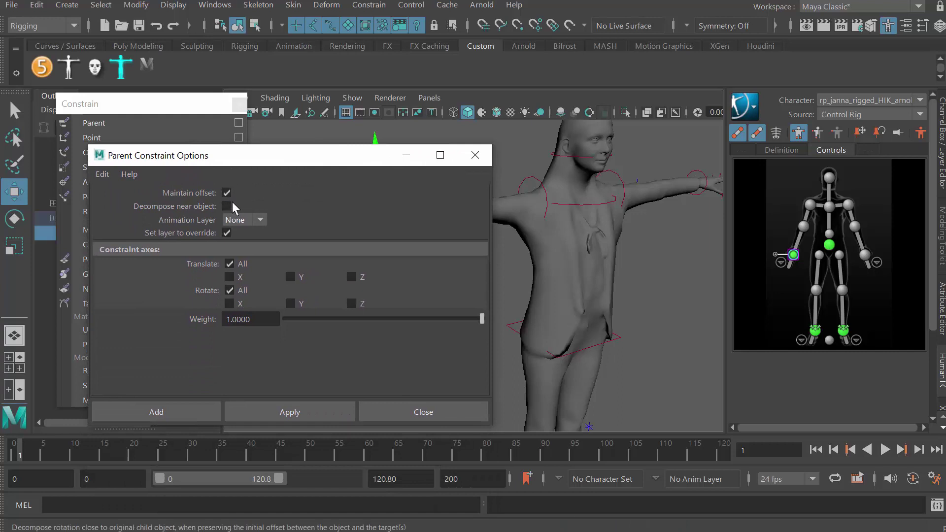
click(188, 411)
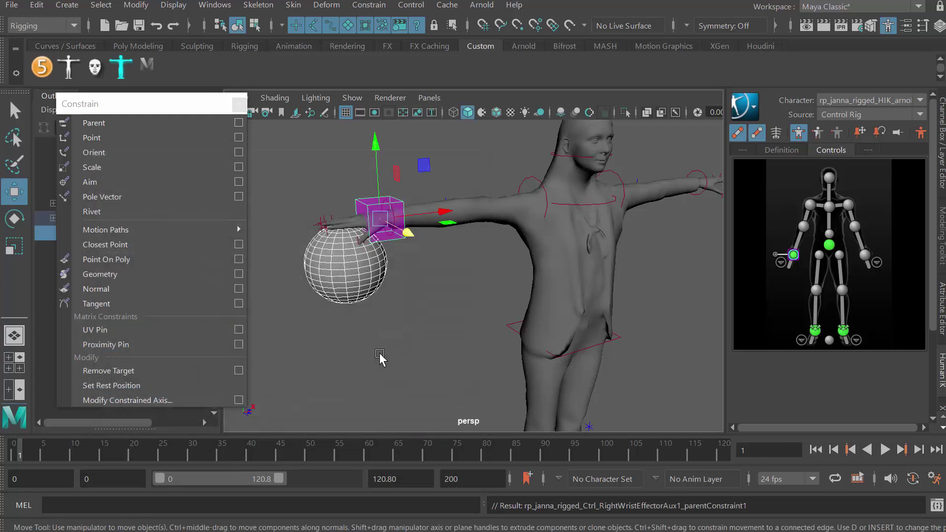
Try moving the sphere about 7.5 cm in X and 10.3 cm in Z, undo the move, and close the floating constraint list
drag(412, 269, 441, 275)
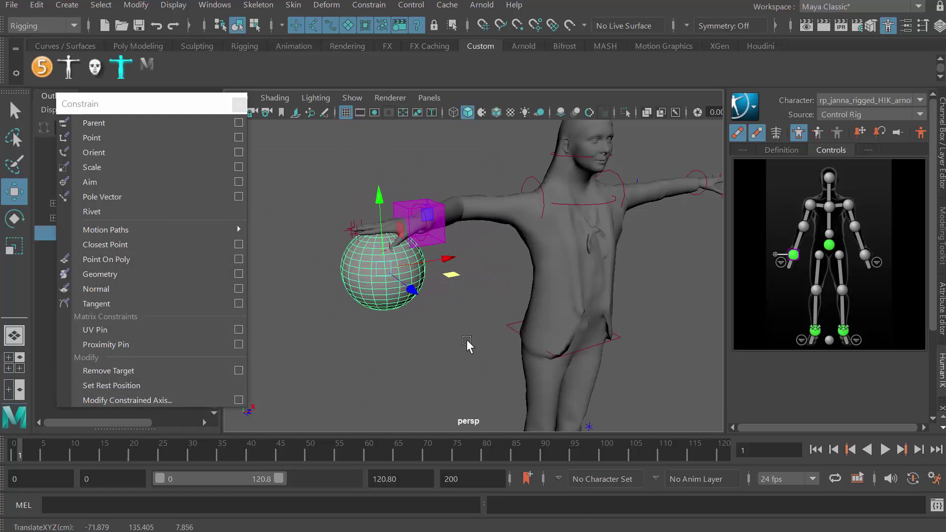
key(ctrl+z)
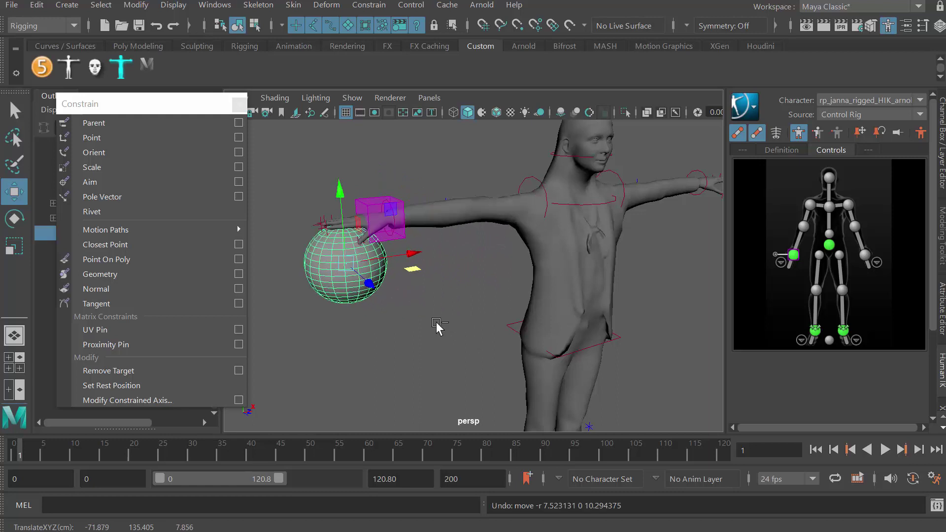
click(239, 104)
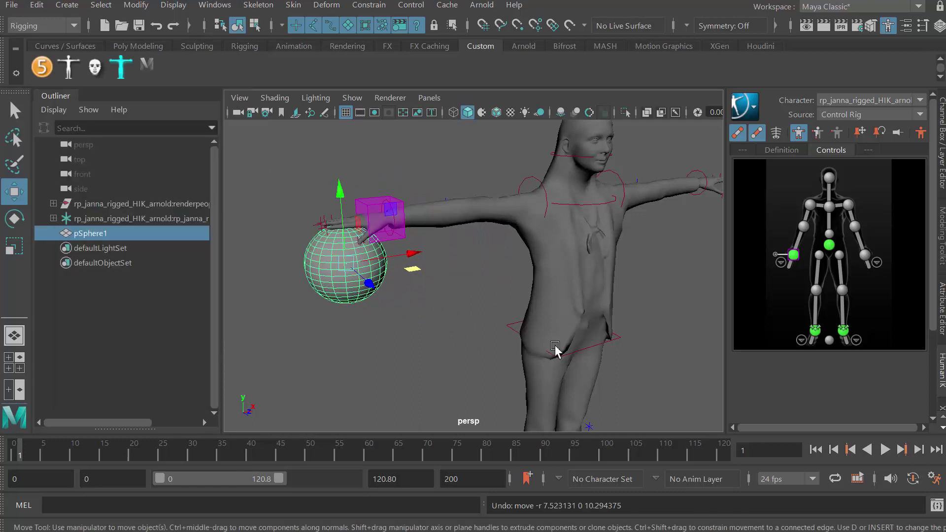
Clear the extra effectors from the right wrist and delete the sphere
right_click(793, 256)
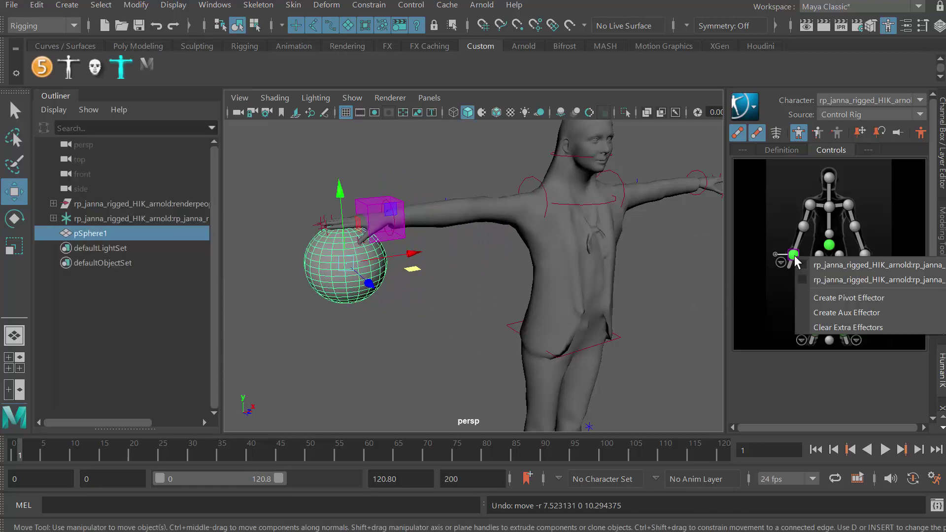
click(829, 331)
click(429, 337)
click(369, 289)
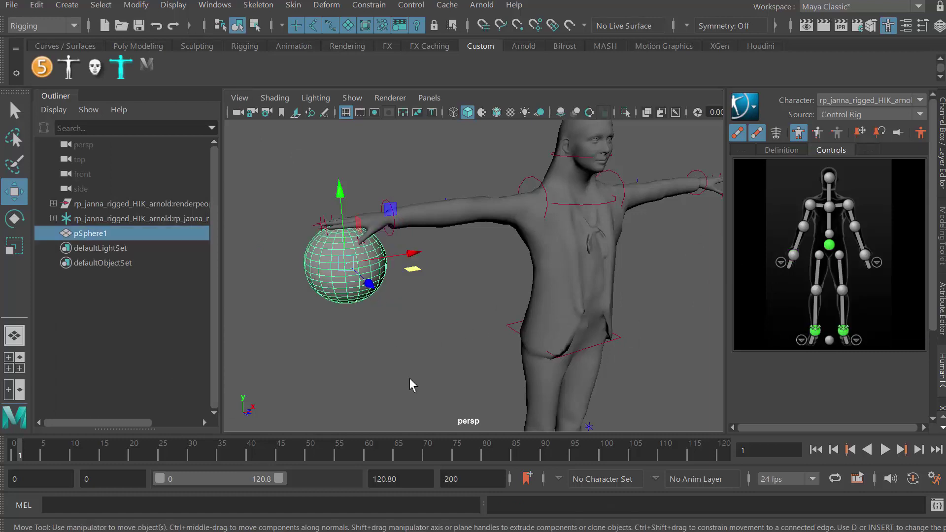
key(Delete)
key(f)
alt+drag(500, 372, 551, 323)
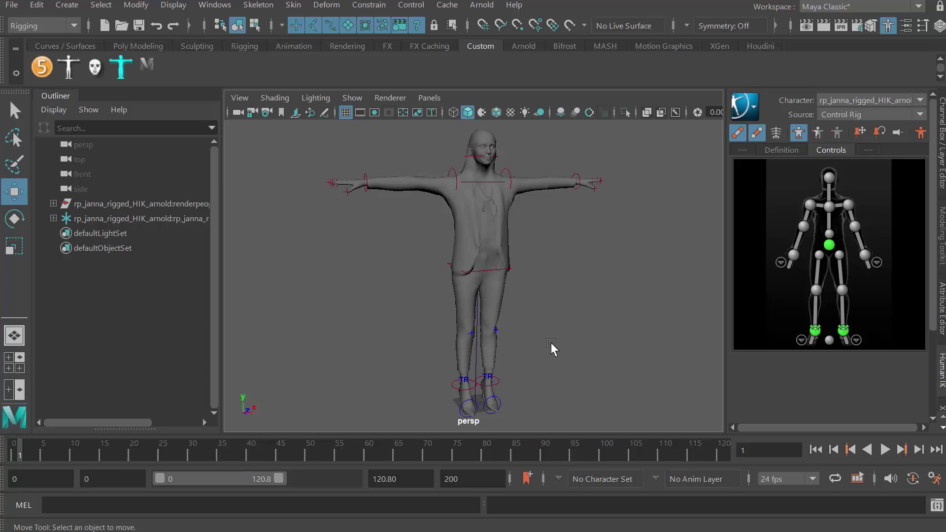
Start a new scene without saving the current one
click(12, 5)
click(30, 30)
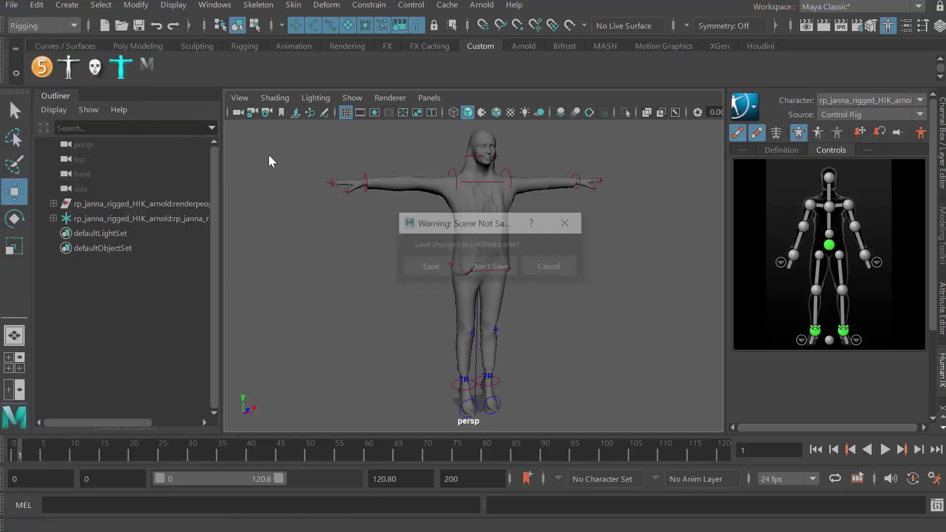
click(489, 266)
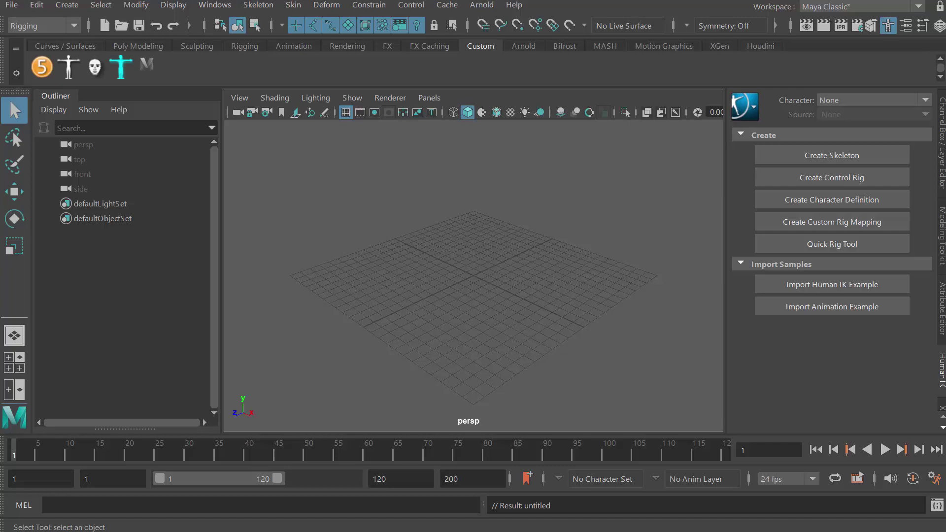
Switch to Mixamo in the browser and download the Shoved Reaction With Spin animation as FBX Binary, 30 frames per second, Without Skin
key(alt+Tab)
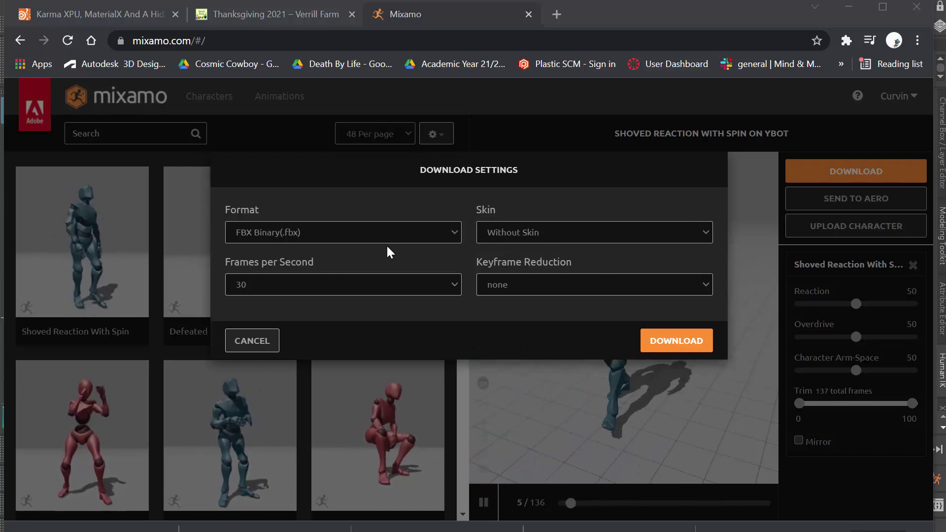
click(517, 236)
click(492, 249)
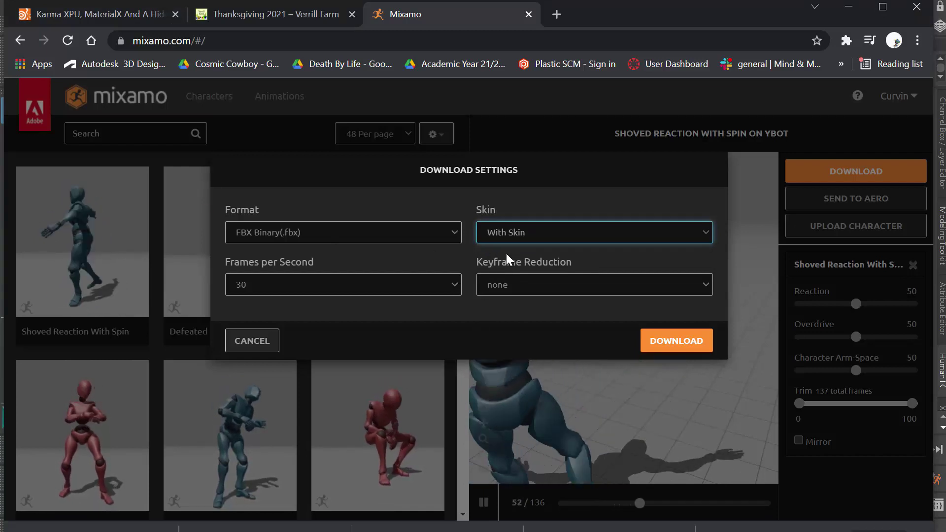
click(517, 235)
click(522, 260)
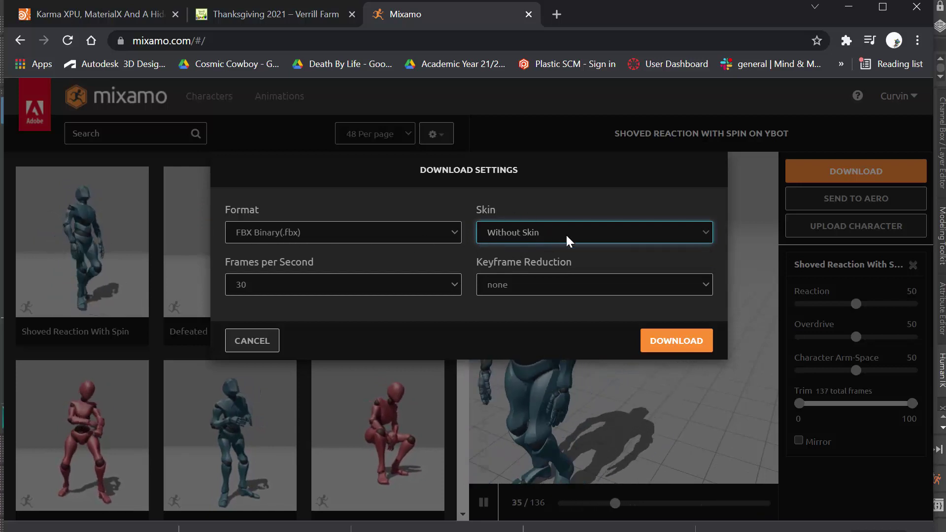
click(675, 342)
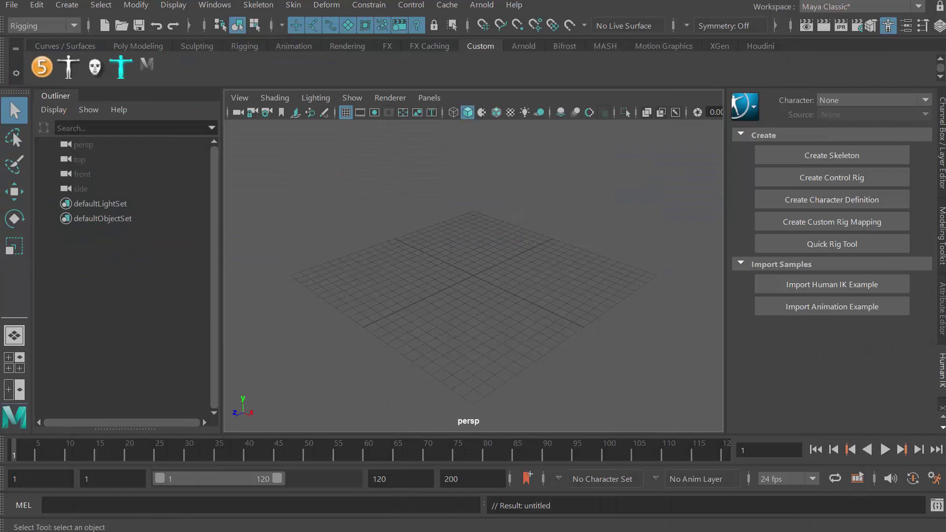
Import Shoved Reaction With Spin.fbx from the user profile's Downloads folder into the empty scene
click(14, 5)
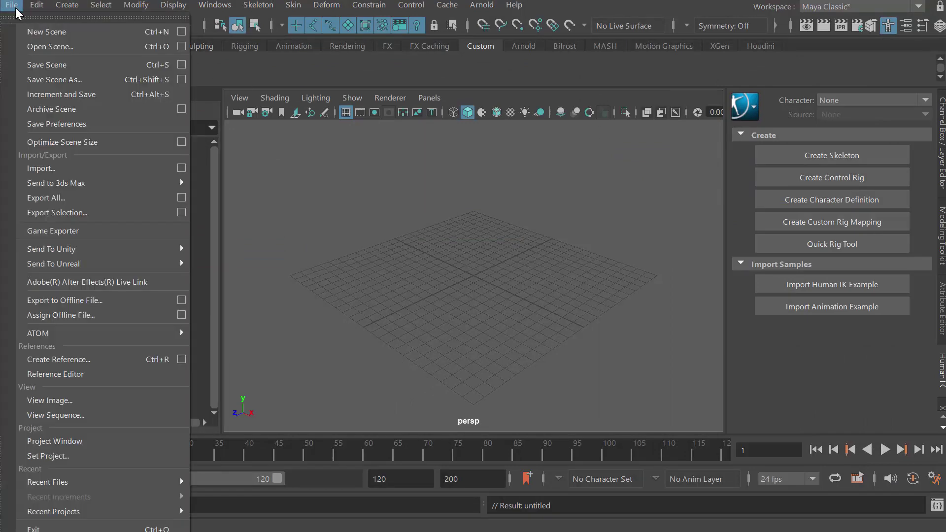
click(54, 167)
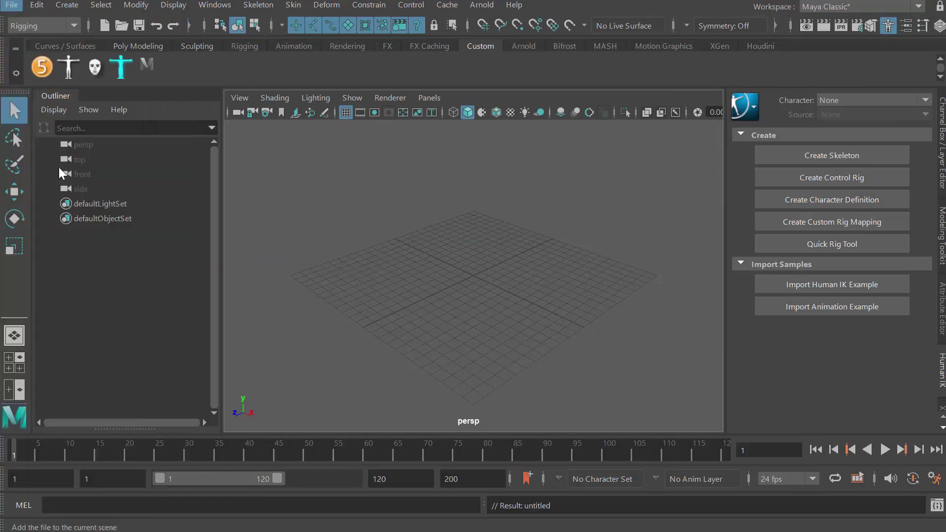
click(135, 69)
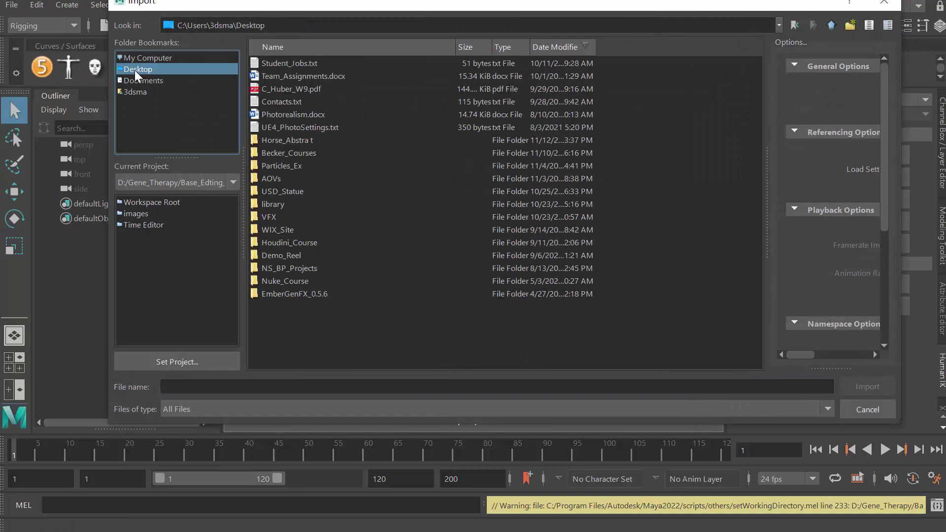
click(127, 92)
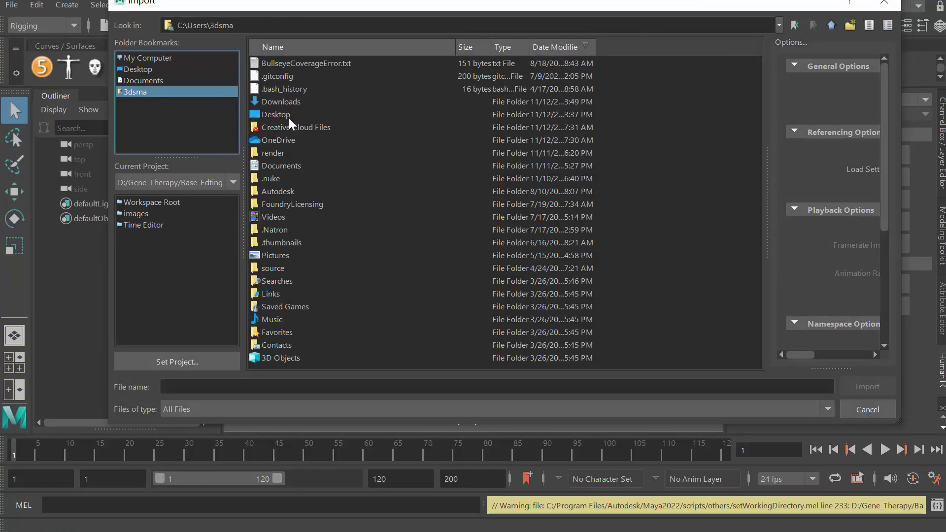
click(290, 106)
double_click(286, 102)
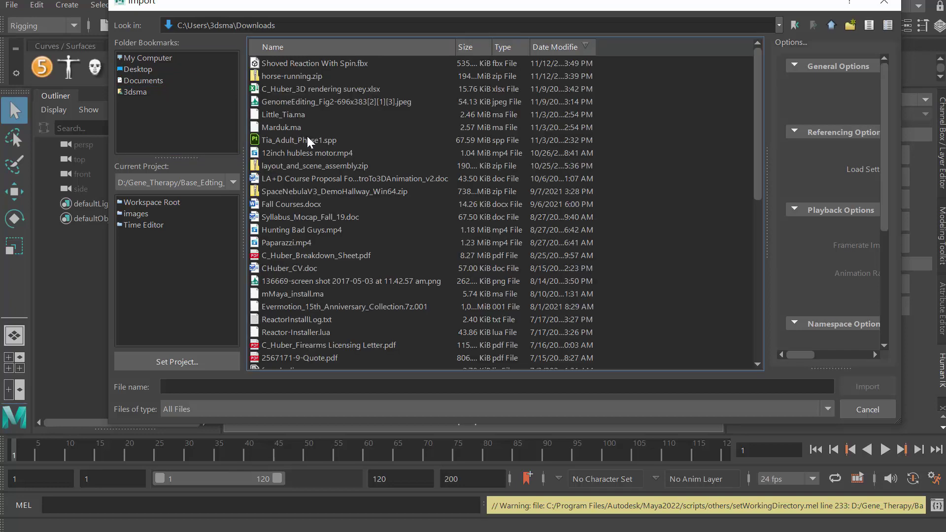
click(288, 63)
click(846, 386)
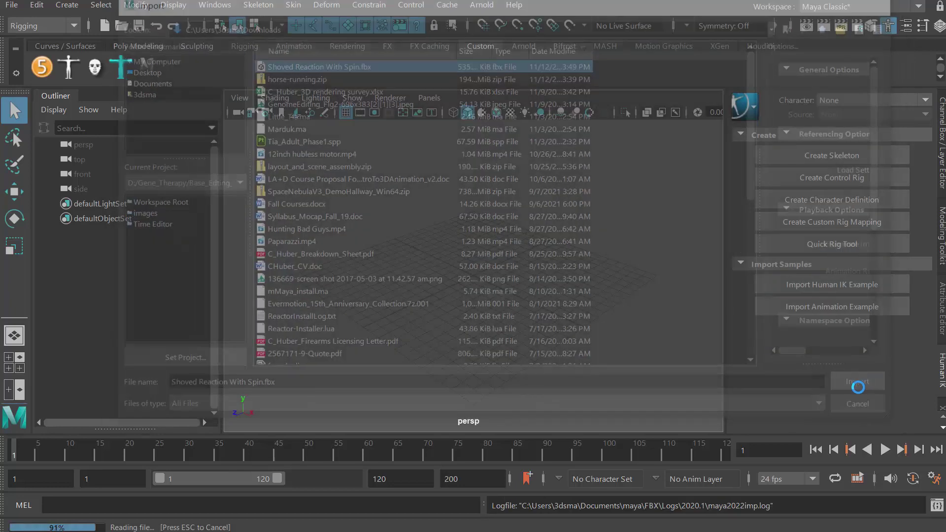
scroll(453, 325, down, 10)
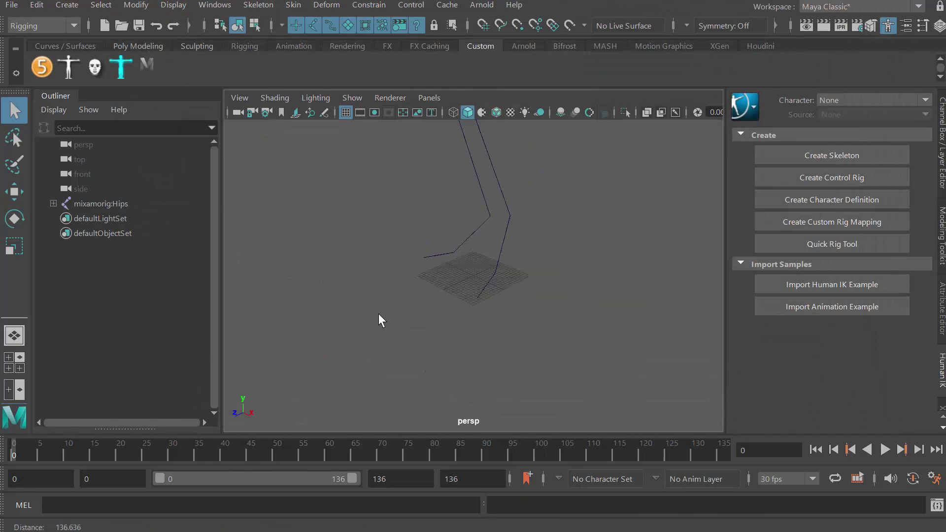
alt+middle_drag(453, 325, 438, 328)
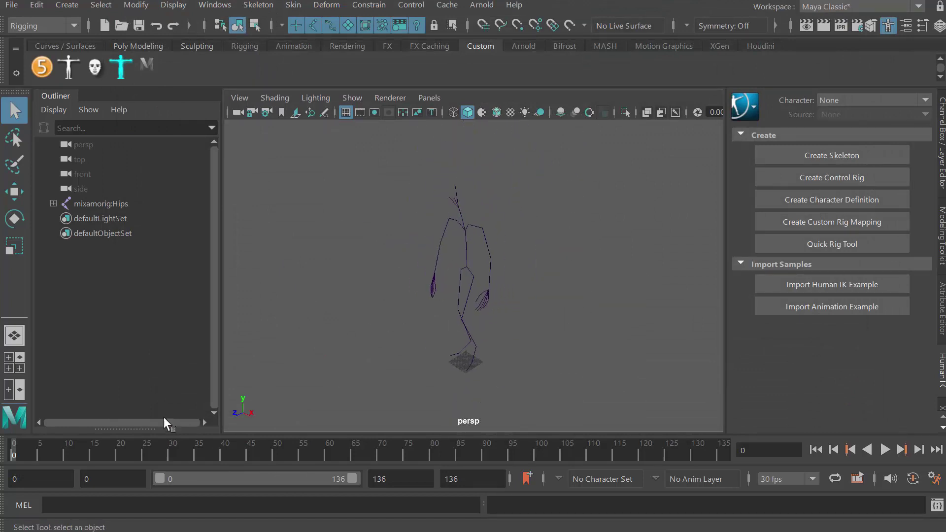
At frame 0, select the entire joint hierarchy under mixamorig:Hips
mouse_move(25, 453)
mouse_down()
mouse_move(290, 446)
mouse_move(140, 442)
mouse_move(9, 453)
mouse_up()
scroll(387, 338, up, 4)
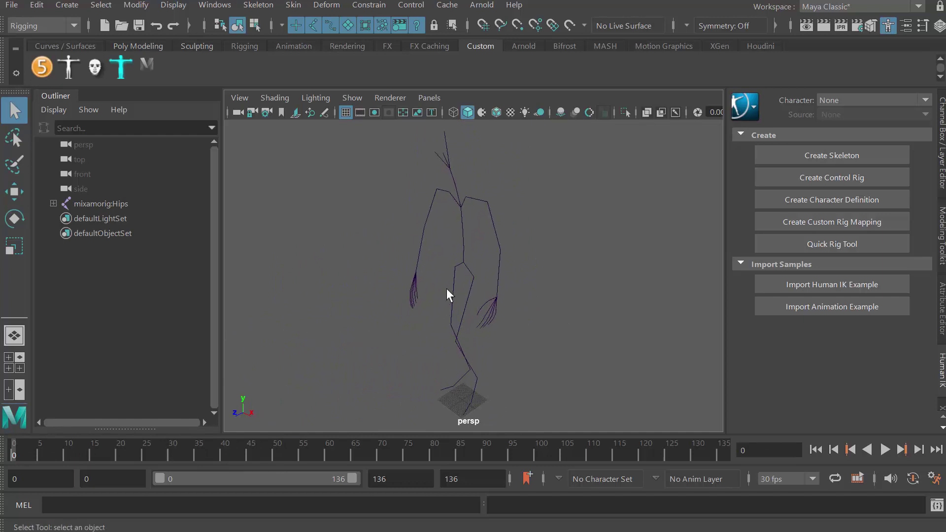
click(462, 261)
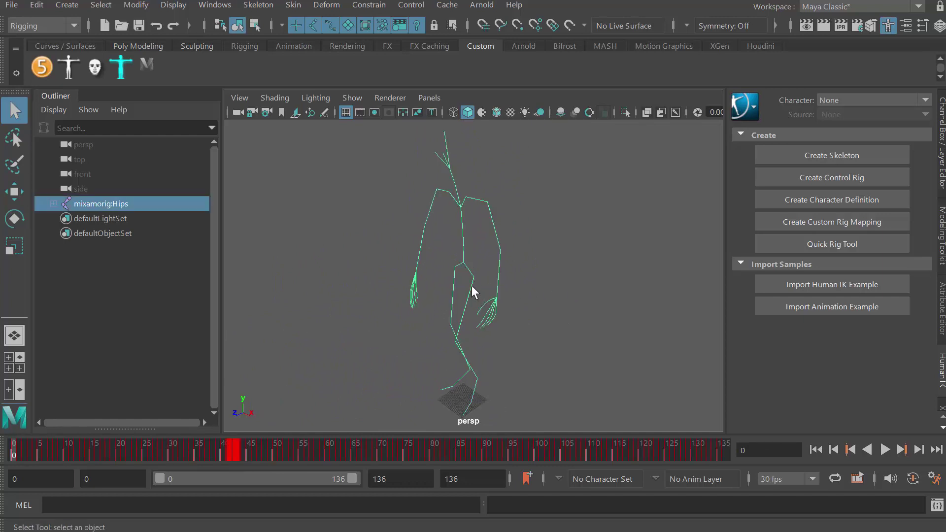
drag(102, 203, 81, 206)
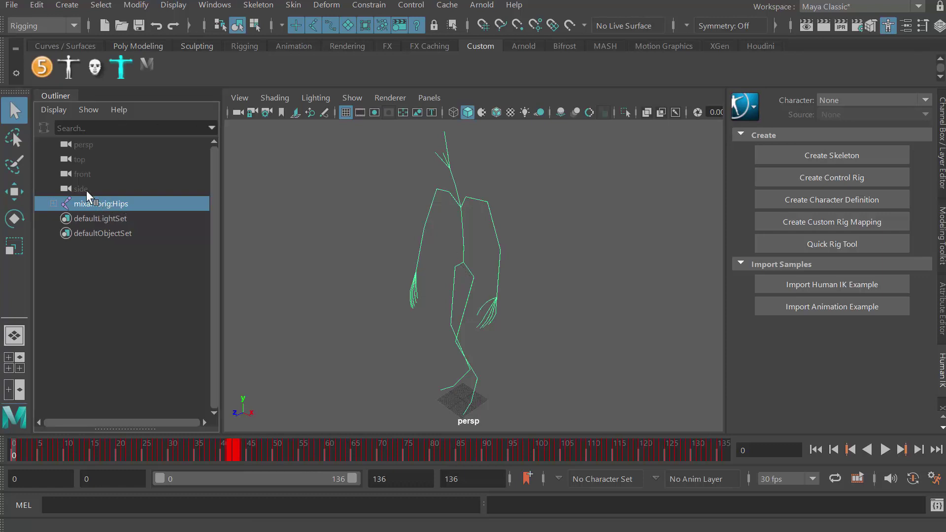
click(98, 5)
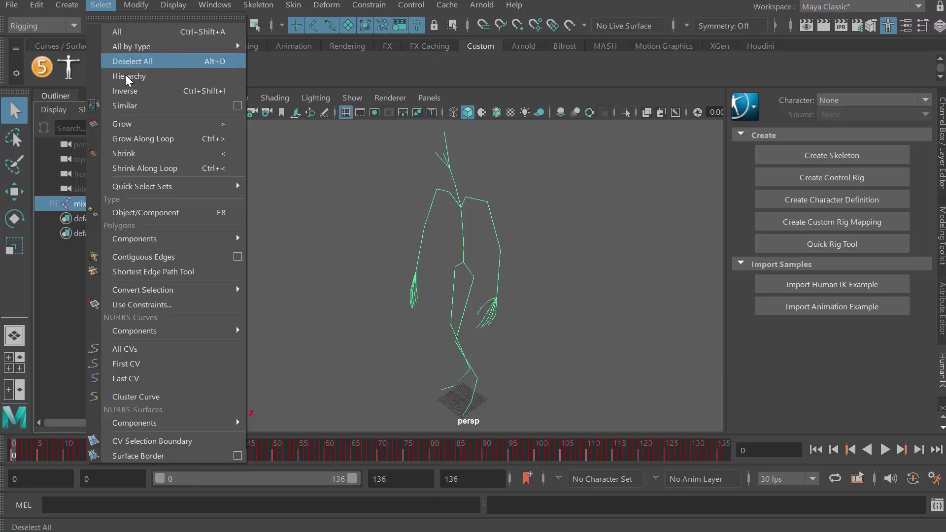
click(152, 78)
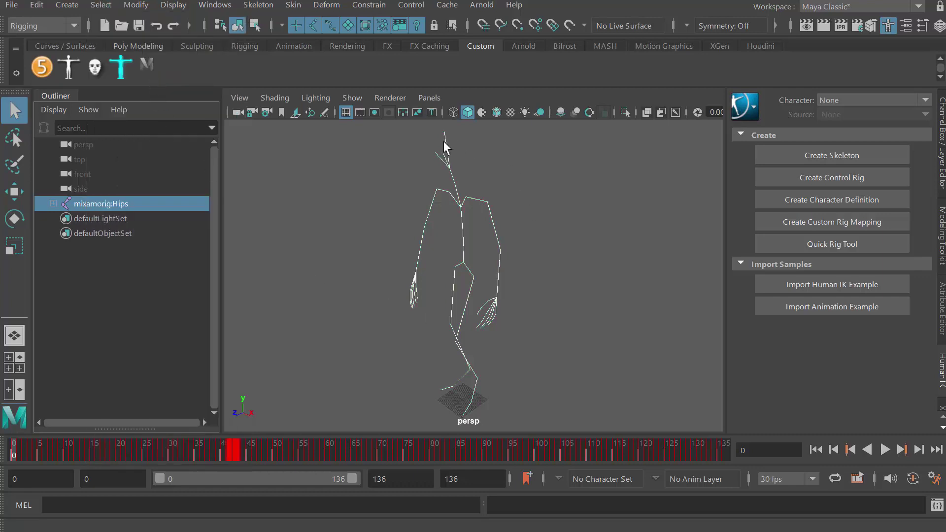
click(101, 5)
click(276, 4)
Set Rotate X, Y and Z to 0 on all selected joints to put the skeleton in a T-pose
click(941, 162)
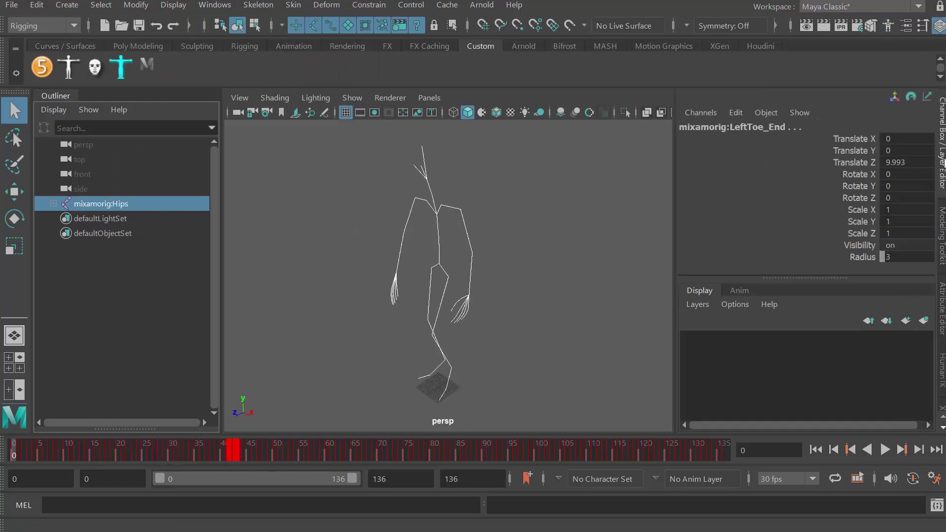
drag(905, 175, 906, 195)
click(890, 200)
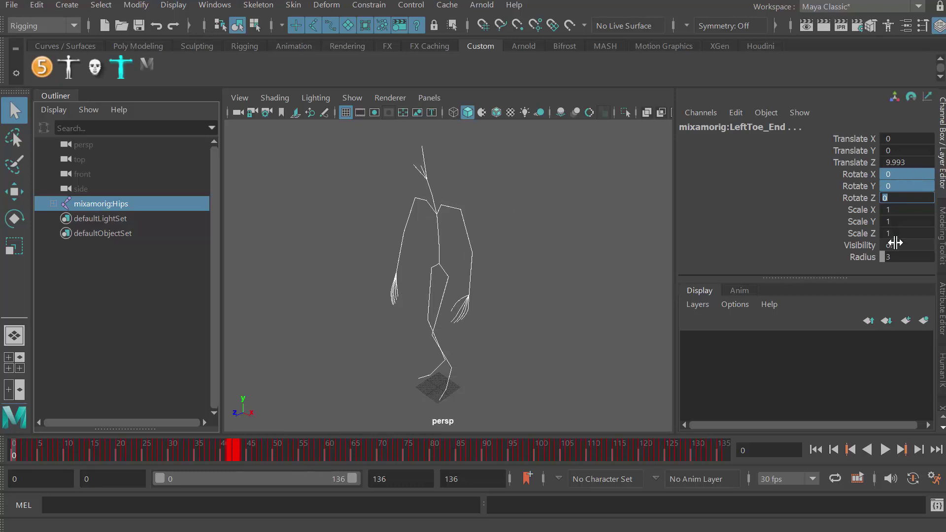
click(105, 5)
click(609, 1)
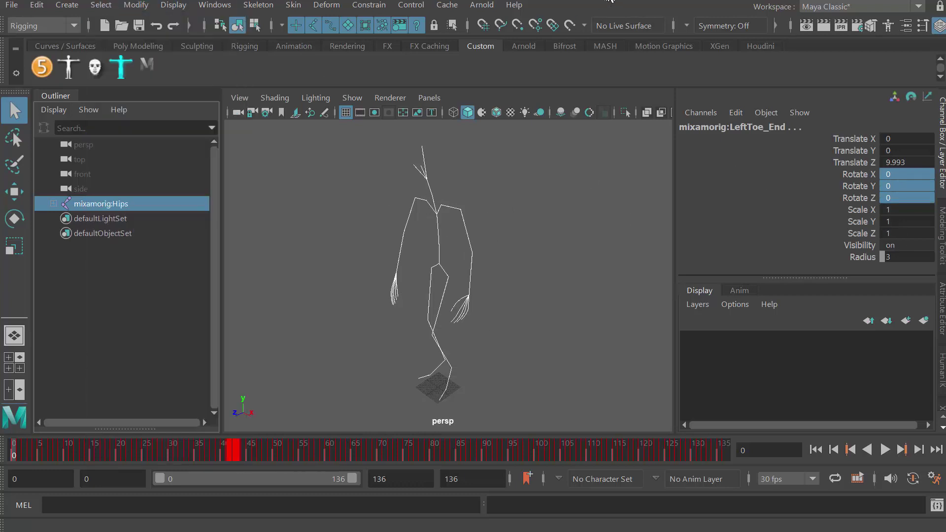
click(897, 209)
click(905, 175)
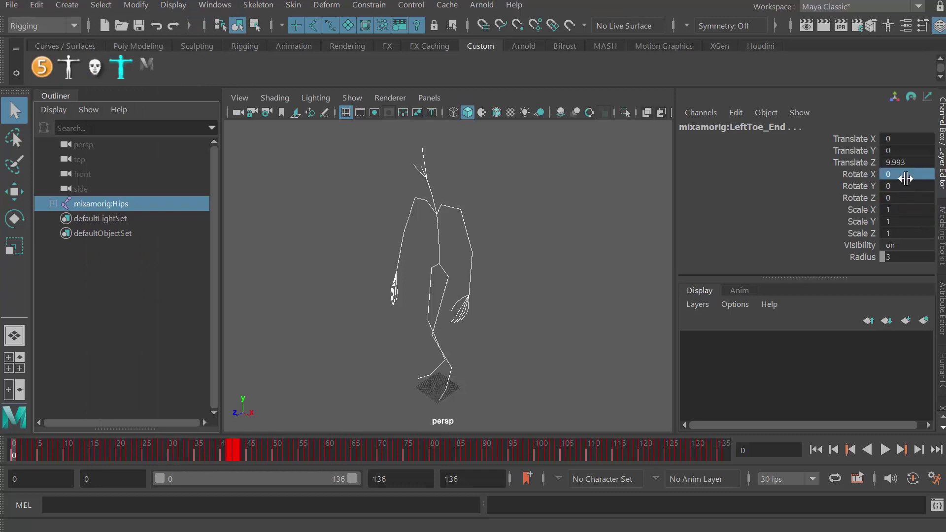
drag(905, 176, 908, 201)
click(896, 199)
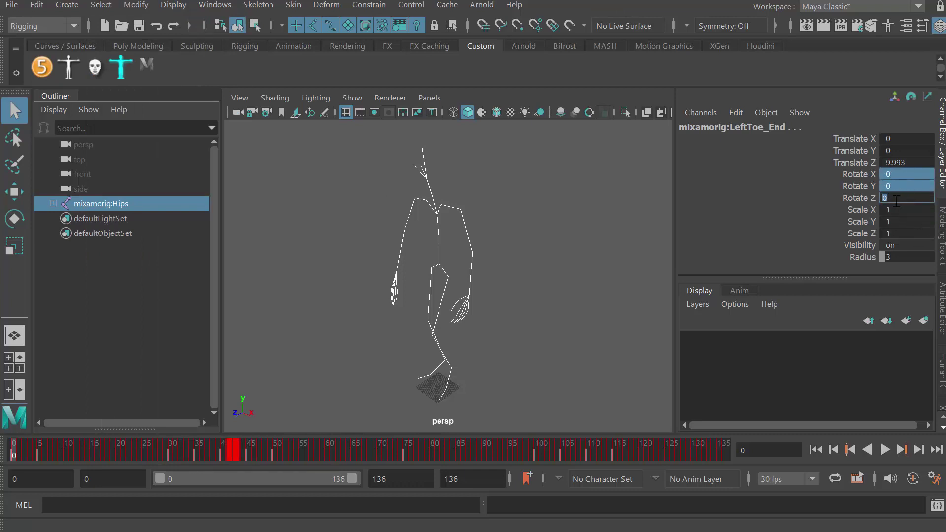
text(0)
key(Return)
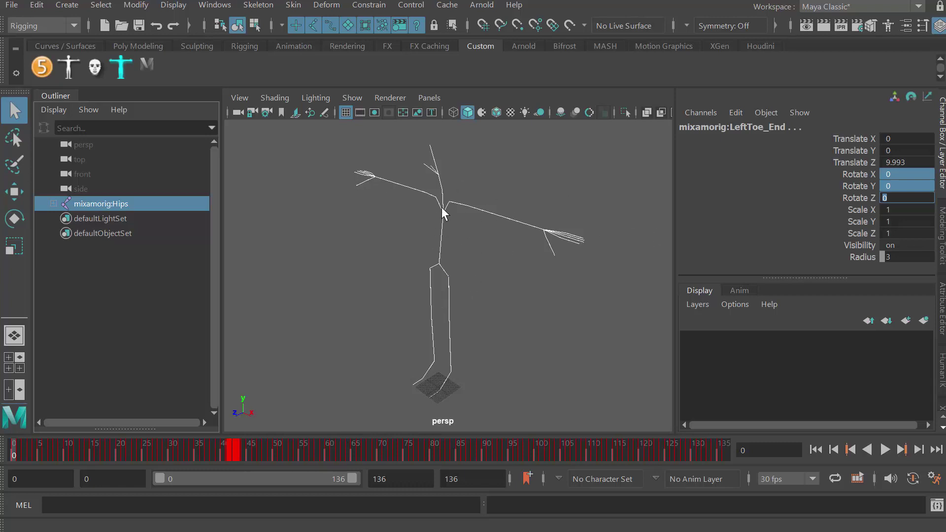
Create a HumanIK character definition and rename the character to Char_1
click(941, 373)
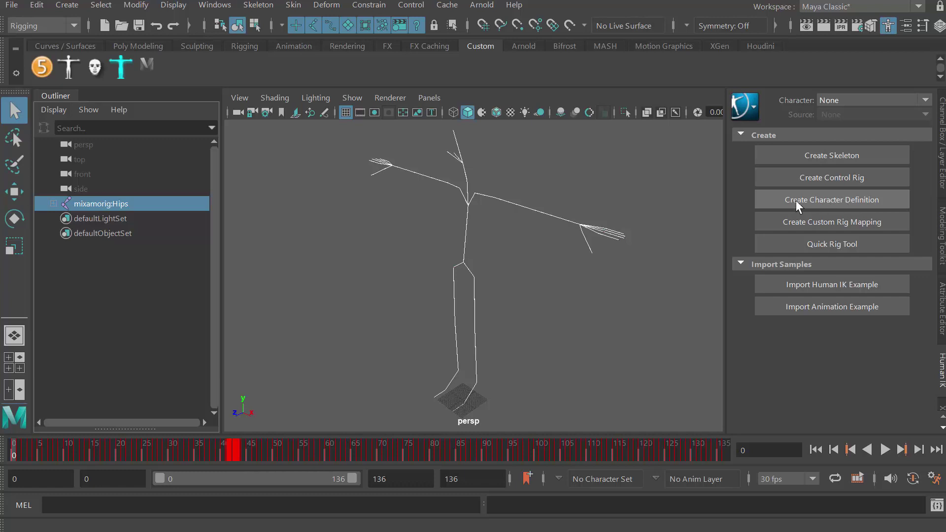
click(850, 201)
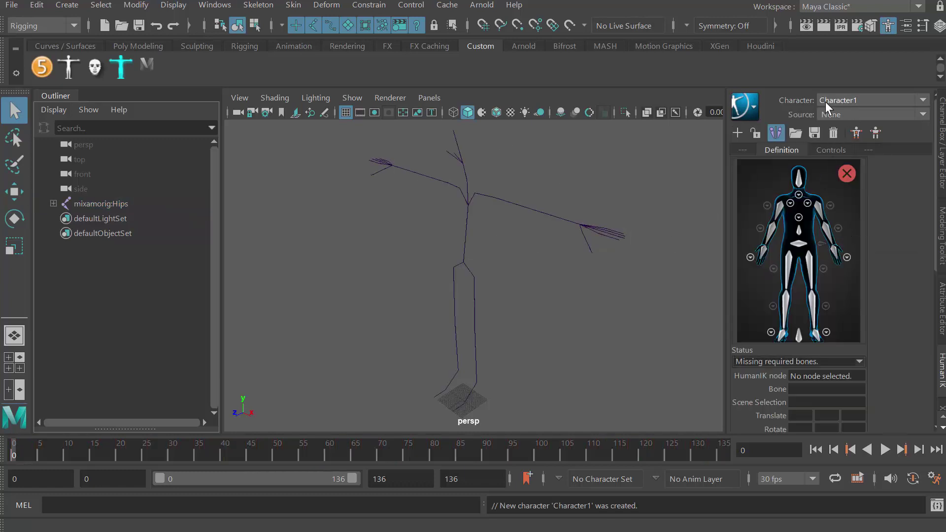
click(743, 108)
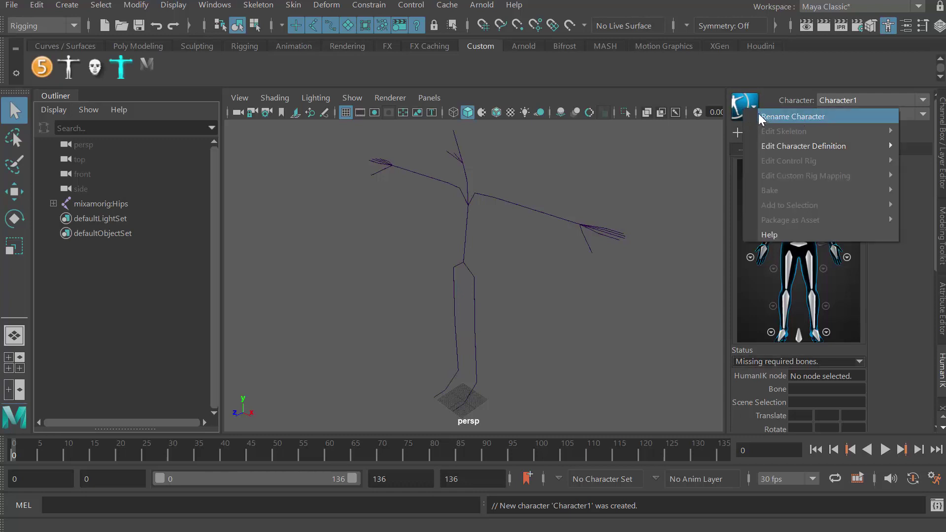
click(803, 117)
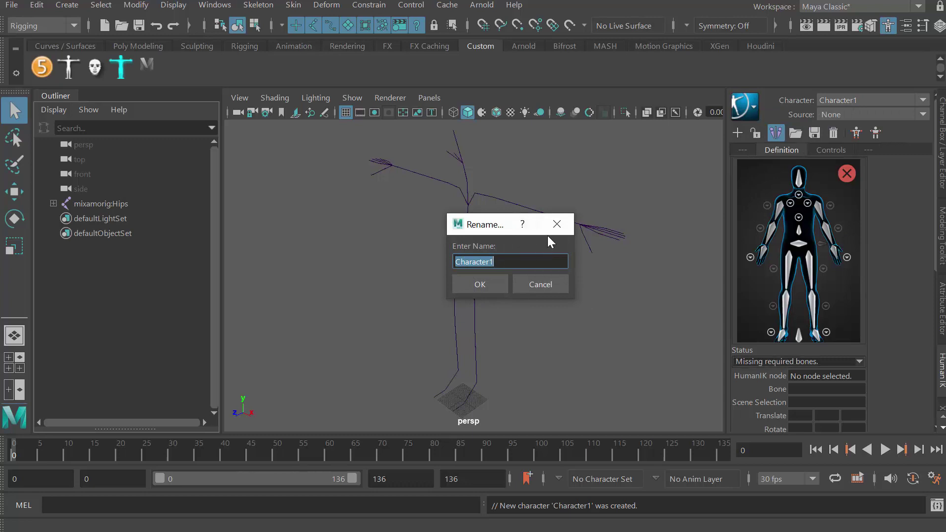
text(Char_1)
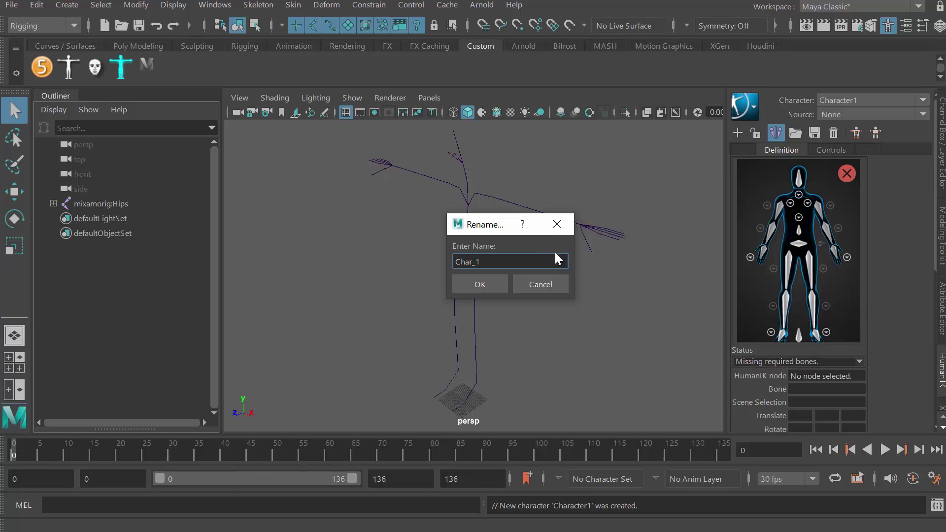
click(478, 288)
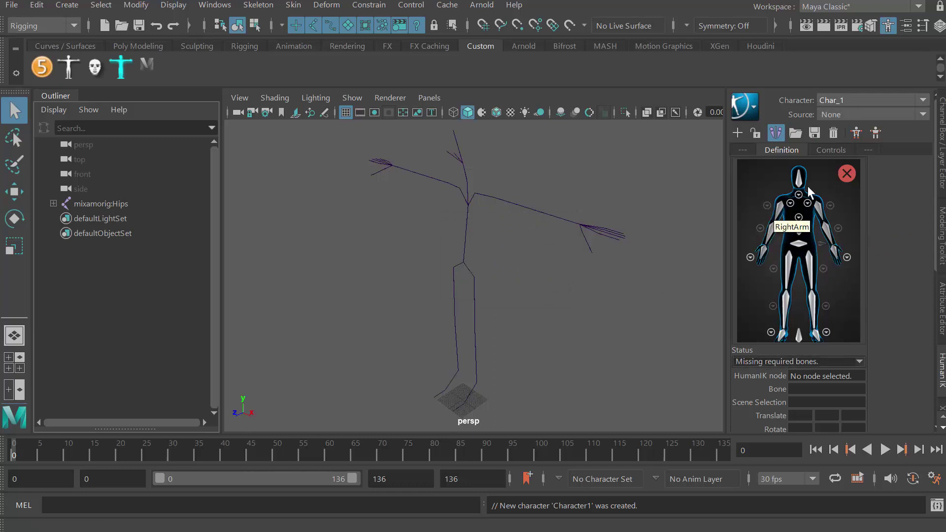
With the Hips joint selected, load a skeleton definition using the HIK template, matching all bones with the prefix mixamorig:
click(464, 262)
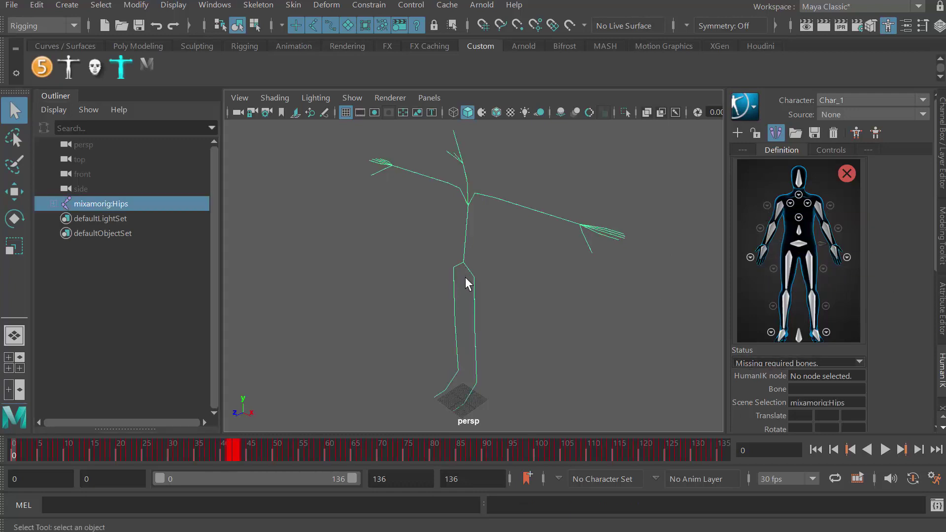
click(498, 200)
click(464, 243)
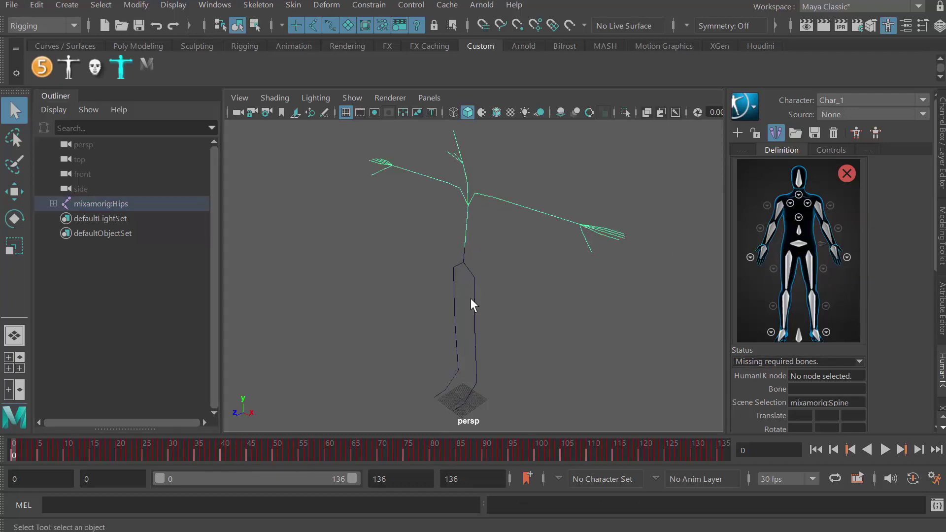
click(464, 266)
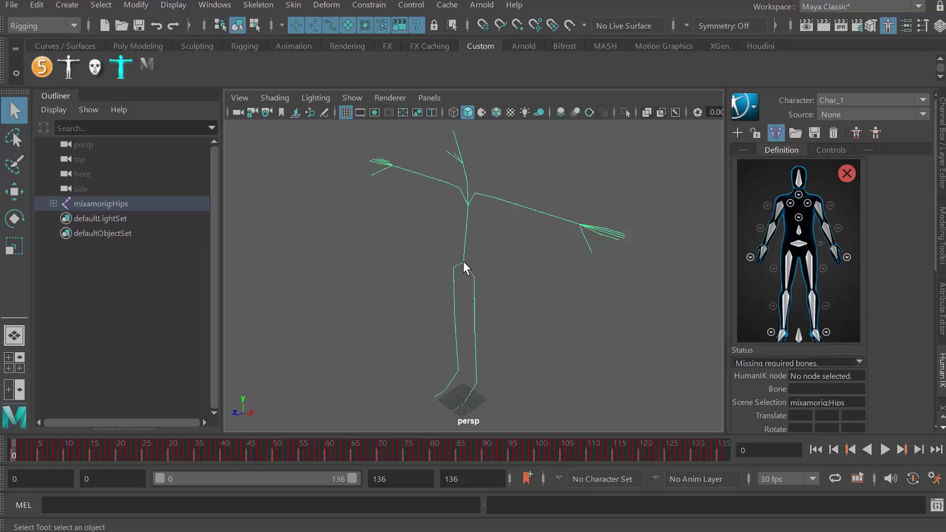
click(744, 105)
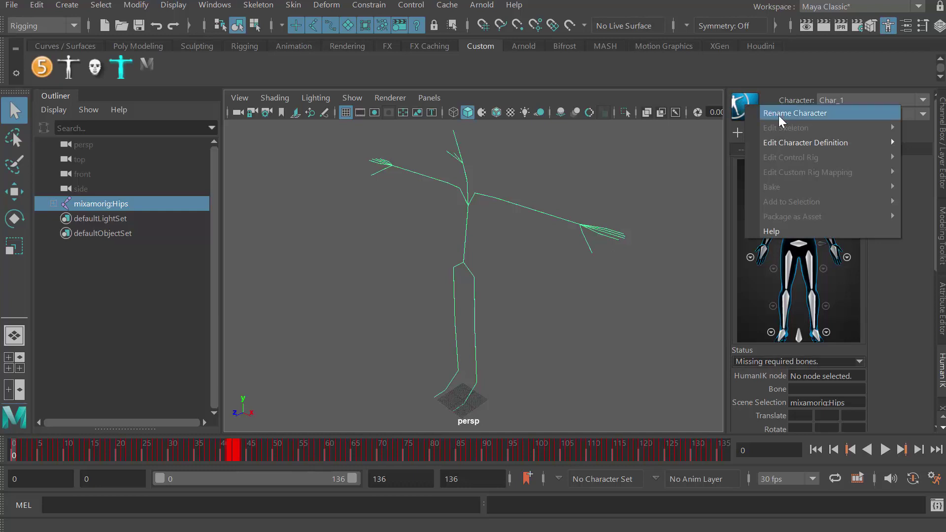
mouse_move(780, 148)
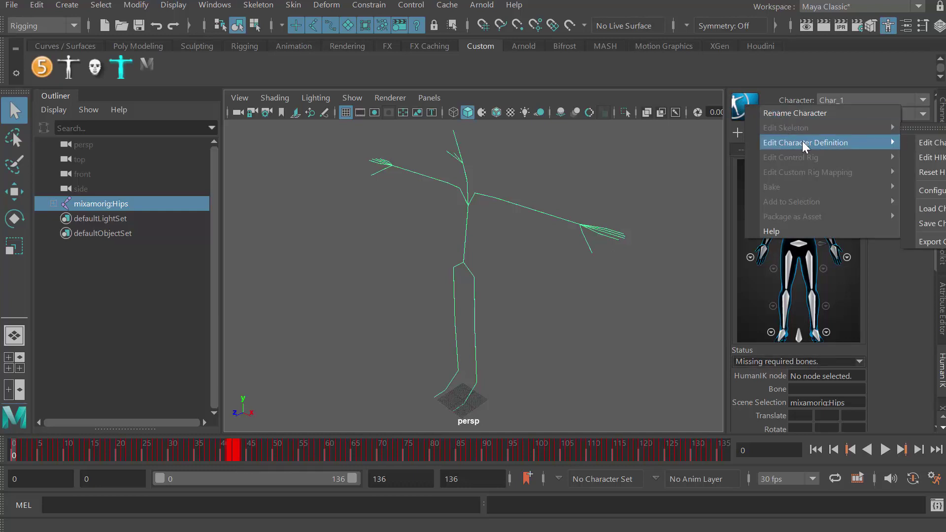
mouse_move(832, 143)
click(923, 210)
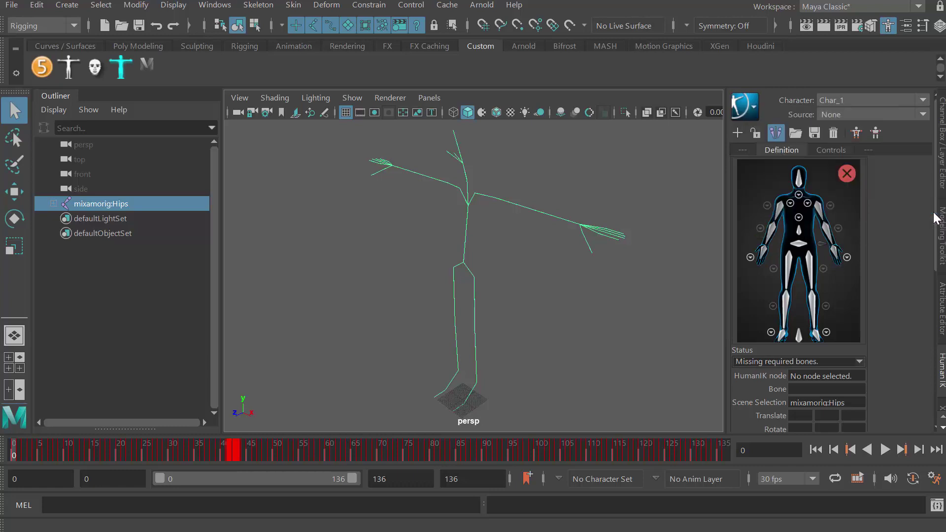
drag(798, 281, 558, 157)
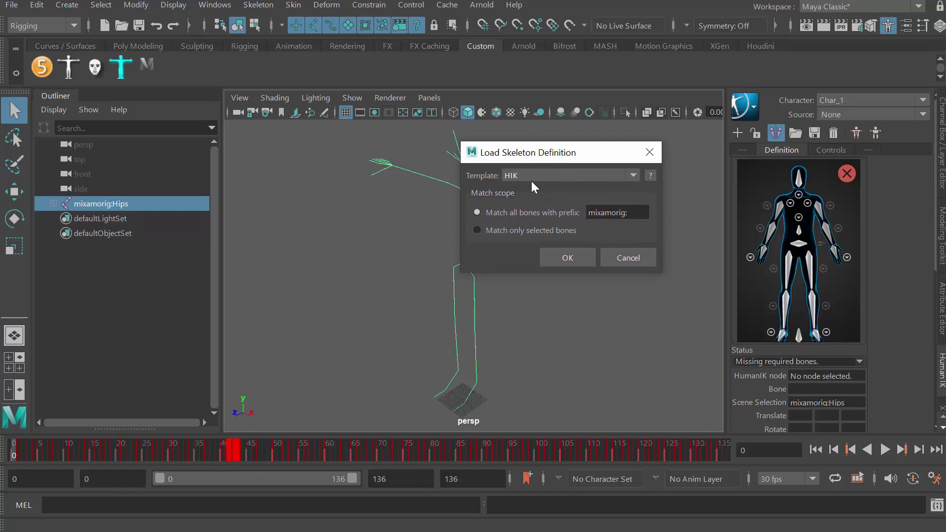
click(574, 254)
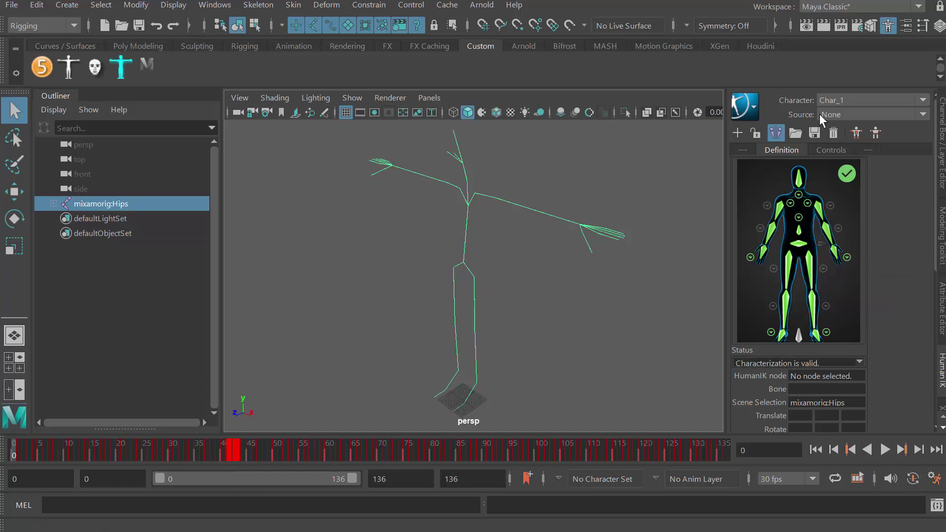
Set the source of Char_1 to Control Rig to generate its control rig
click(881, 116)
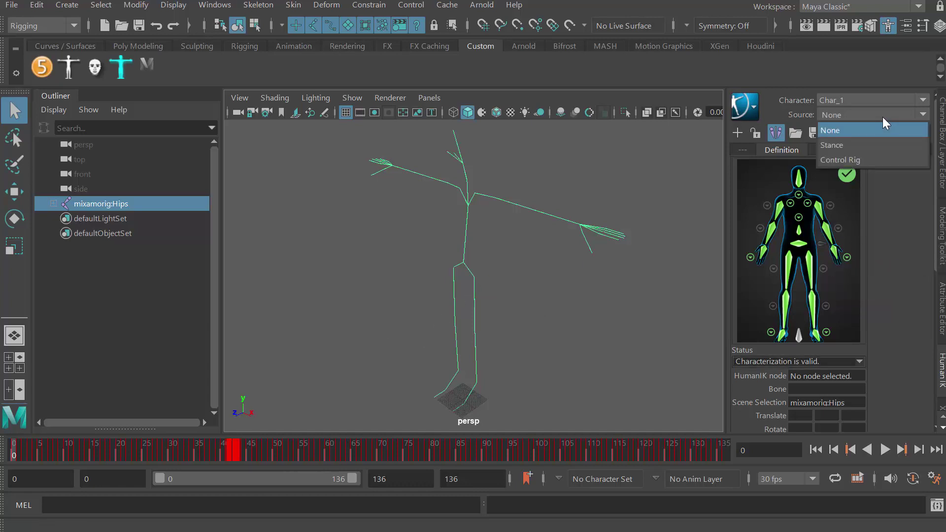
click(858, 161)
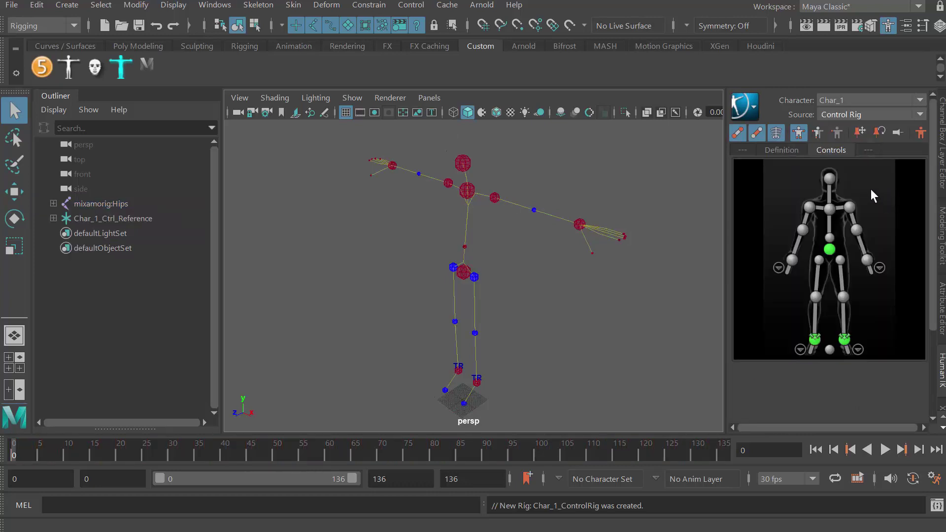
Set the source of Char_1 to None so the skeleton plays its original animation
click(852, 115)
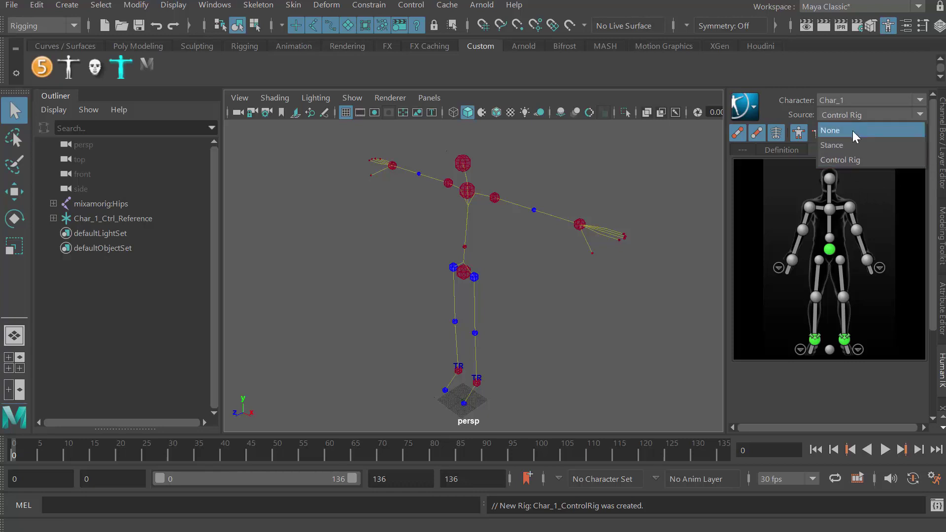
click(852, 131)
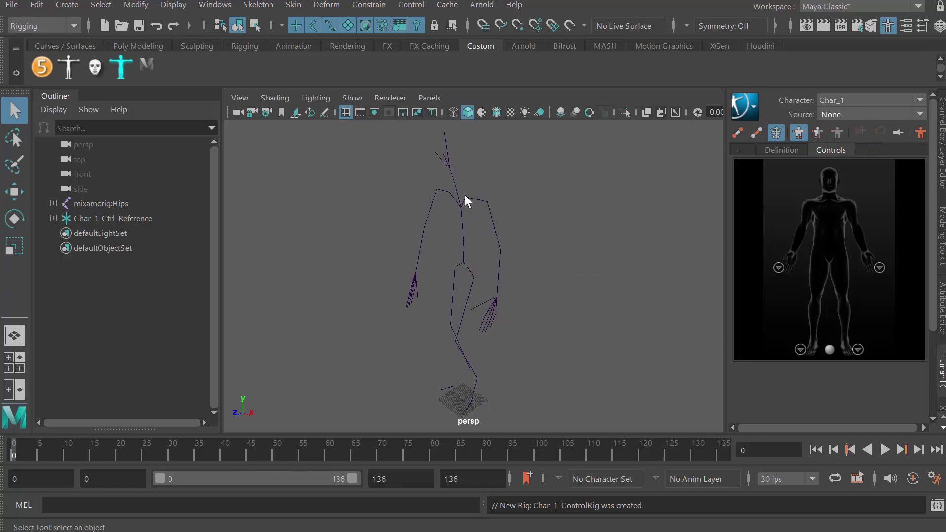
click(833, 116)
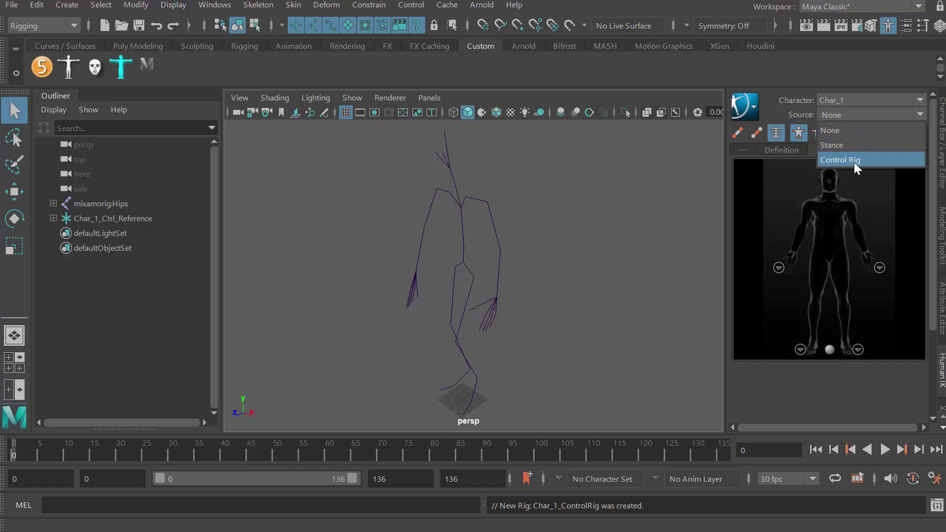
click(849, 130)
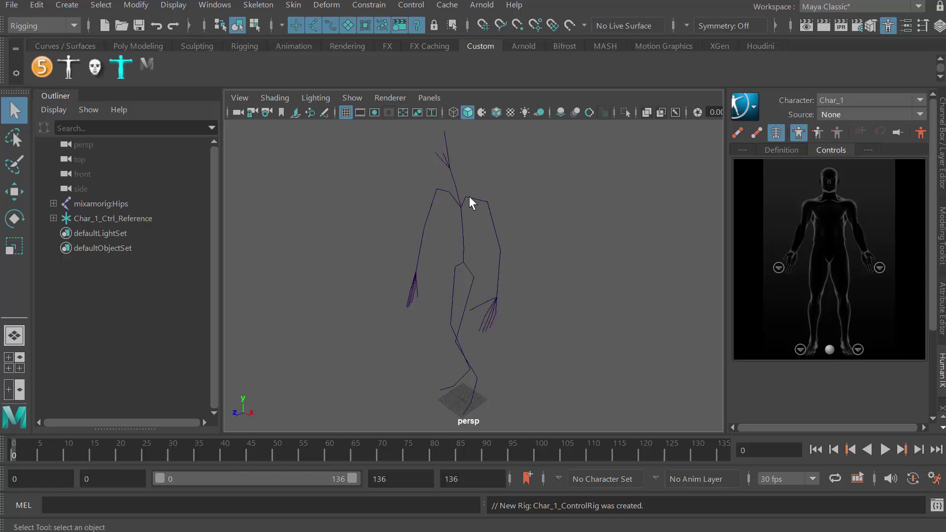
Bake the skeleton's animation to the control rig of Char_1
click(746, 102)
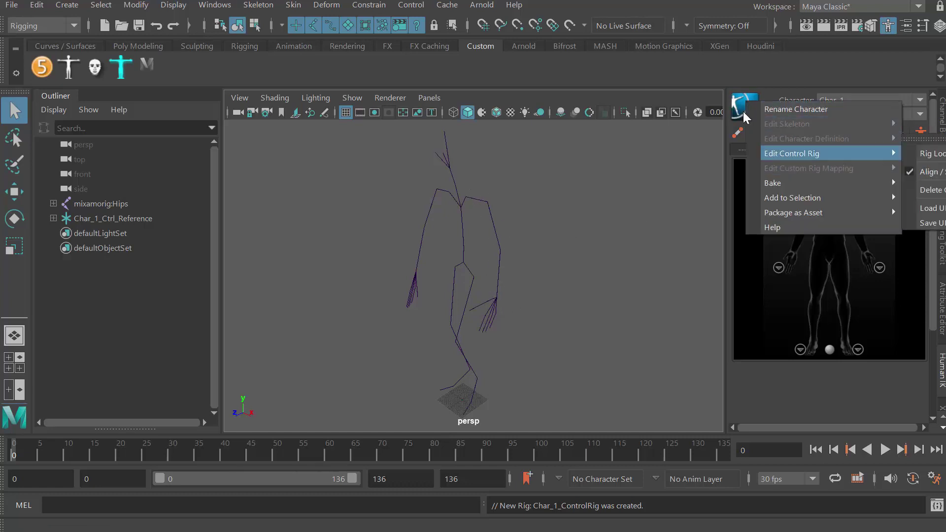
mouse_move(772, 183)
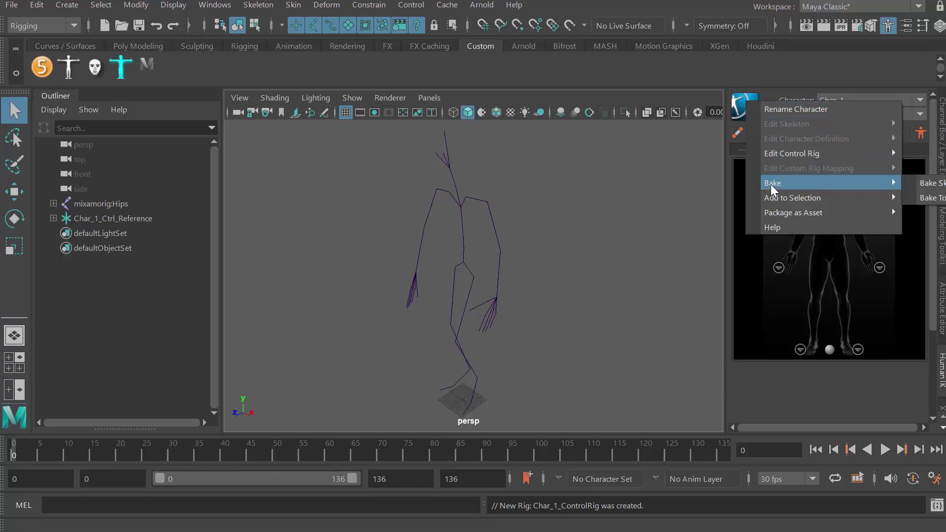
click(930, 205)
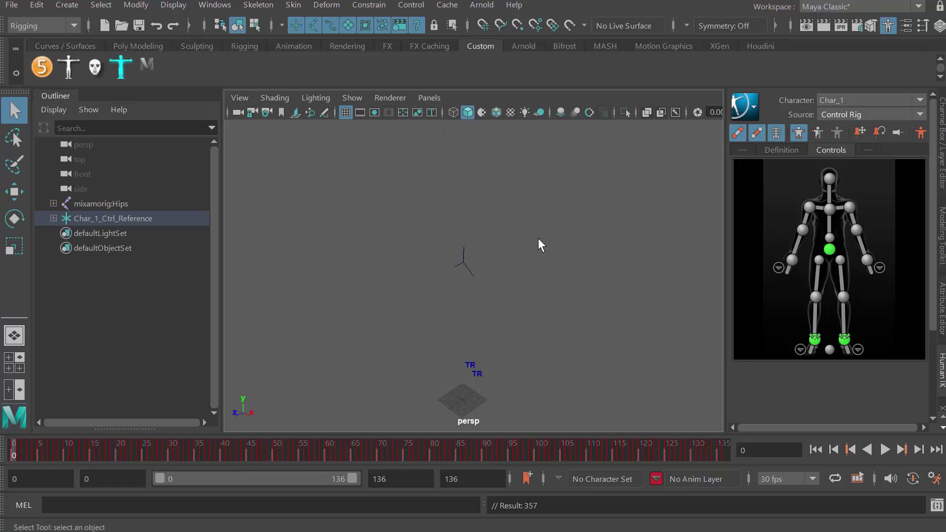
Tear off the Edit Control Rig options as a floating window over the viewport and set the rig look to Wire
click(746, 105)
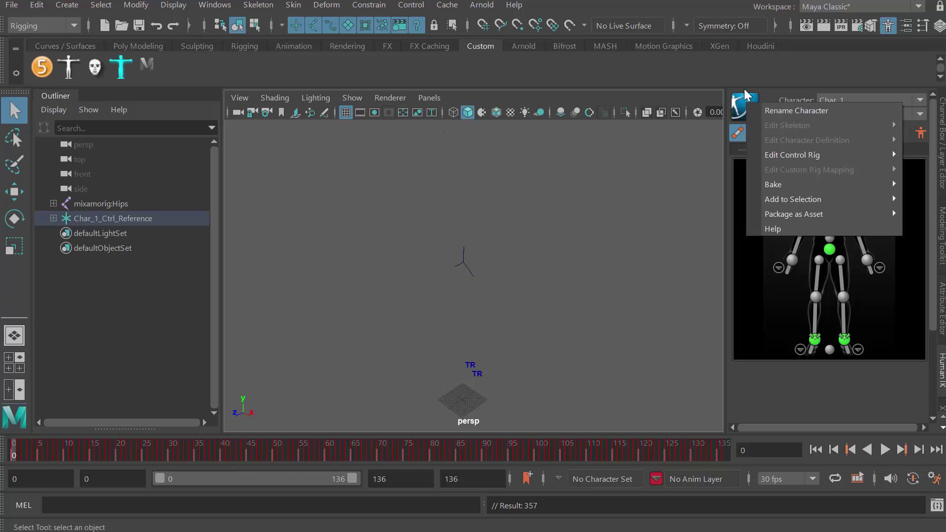
mouse_move(774, 158)
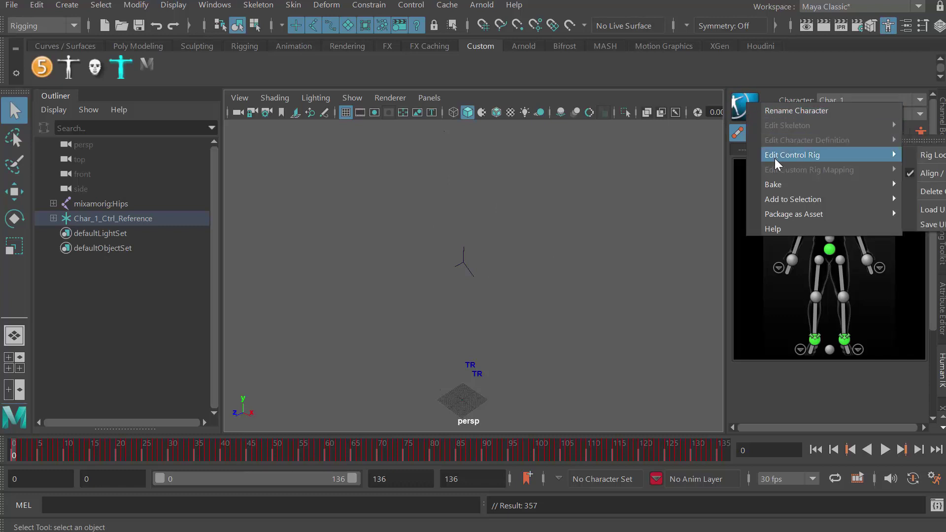
click(926, 142)
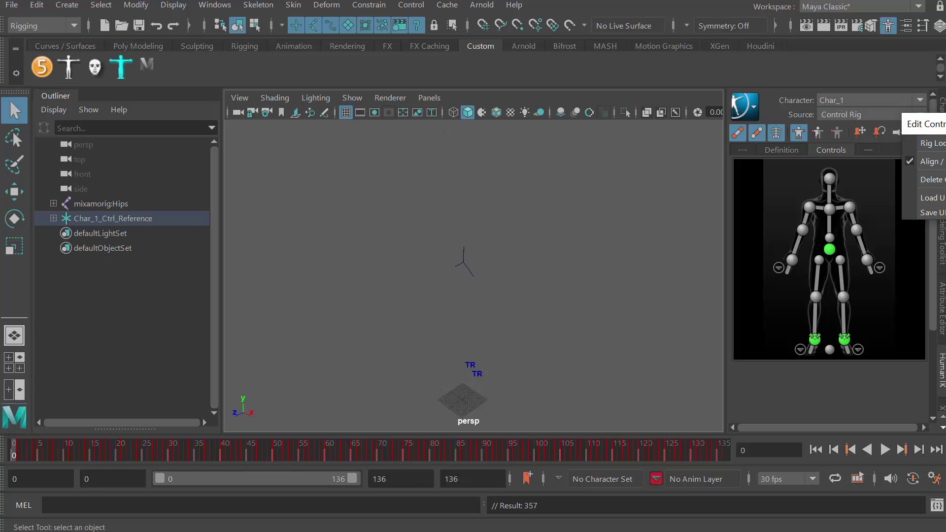
click(926, 123)
drag(692, 171, 369, 136)
mouse_move(317, 157)
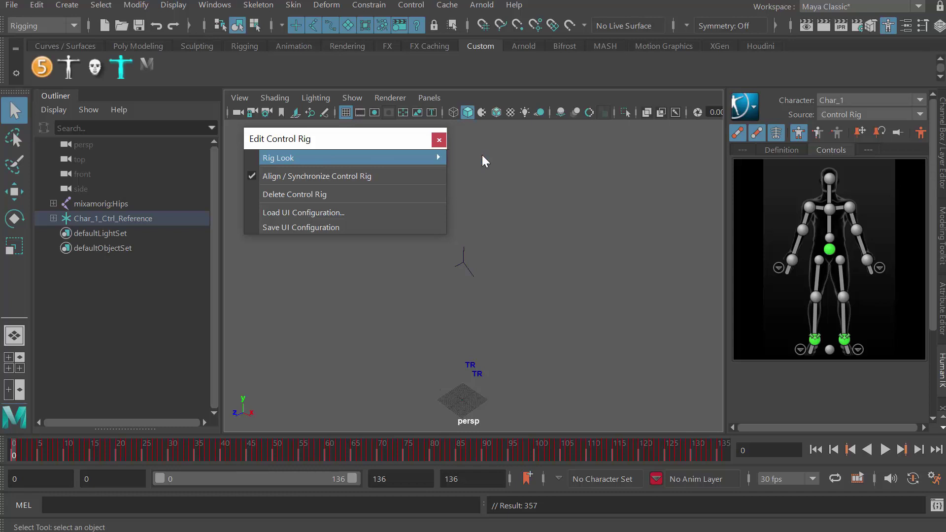
click(481, 157)
Try the Stick and Box rig looks, restore the Wire look and close the Edit Control Rig window
mouse_move(394, 157)
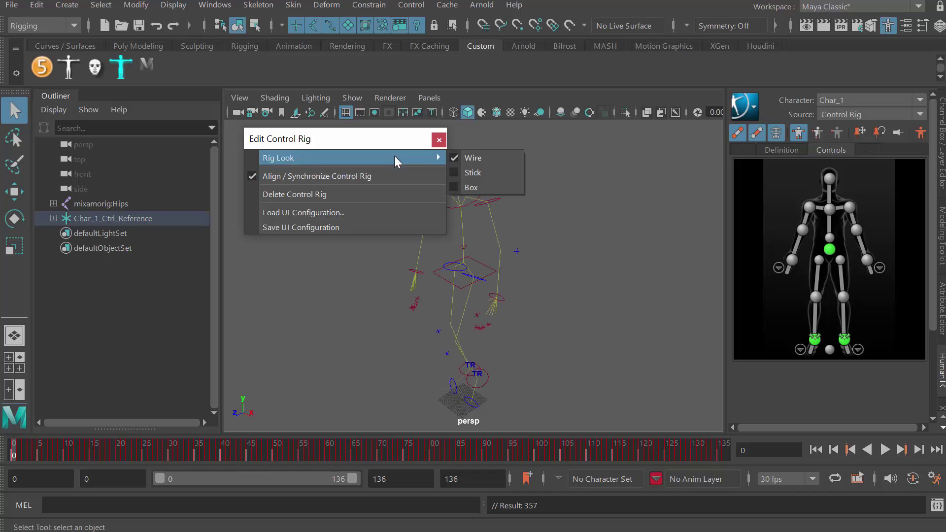
click(480, 171)
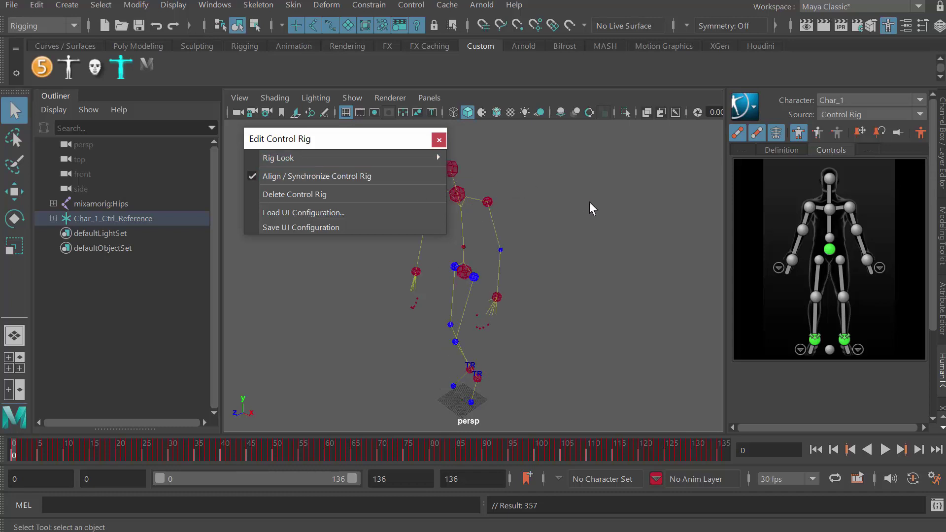
mouse_move(430, 164)
click(487, 186)
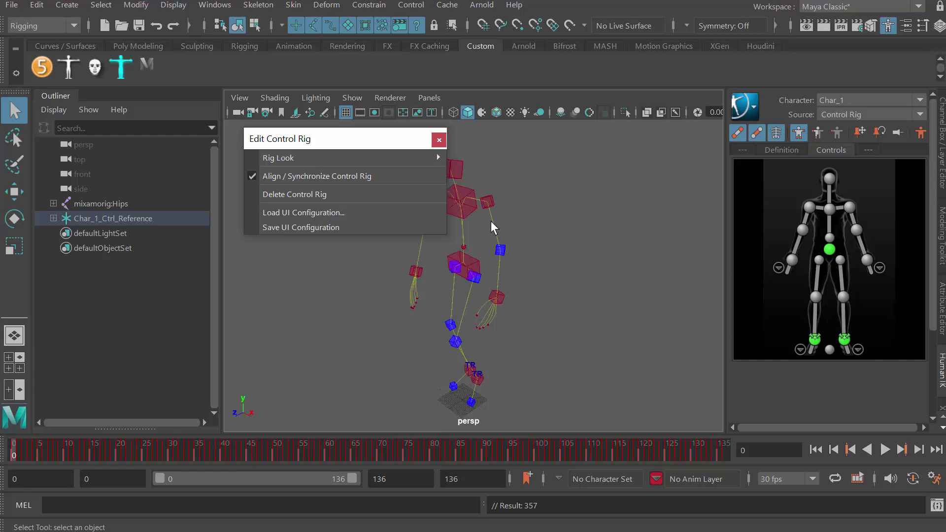
drag(329, 139, 183, 170)
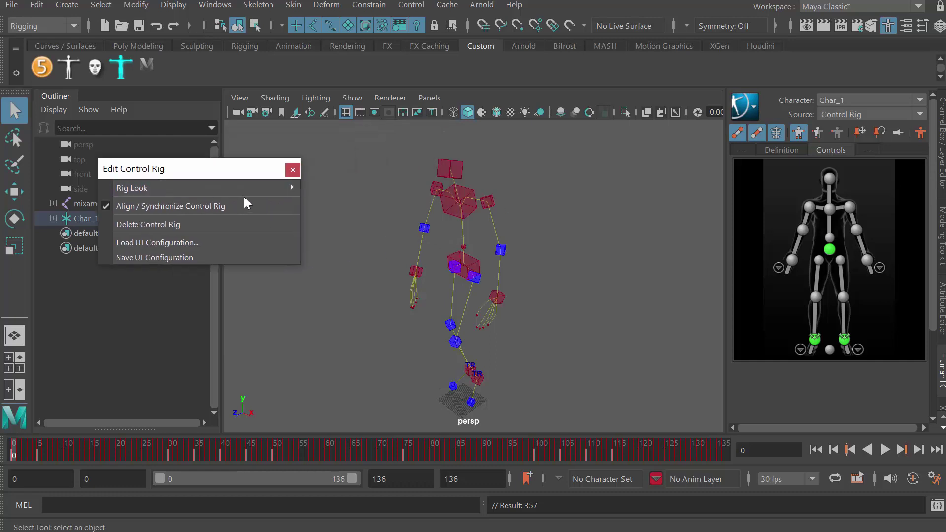
mouse_move(277, 185)
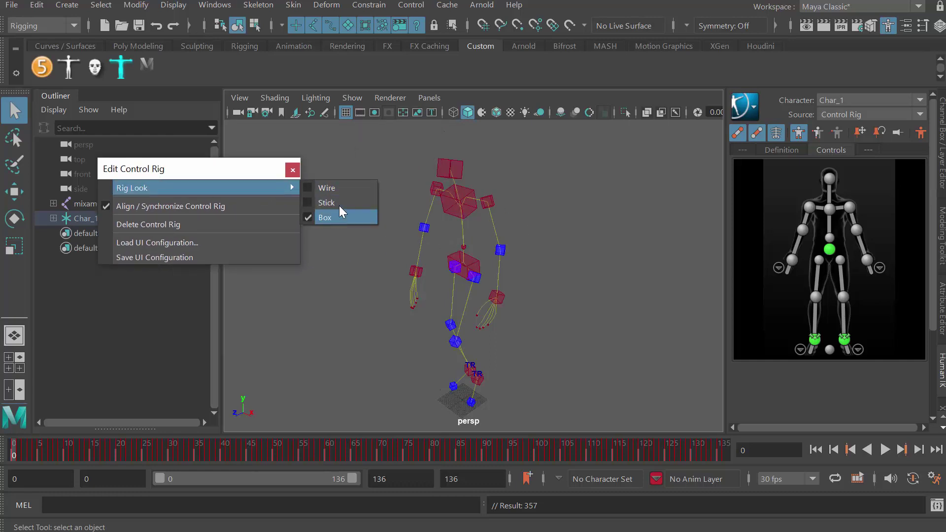
click(341, 187)
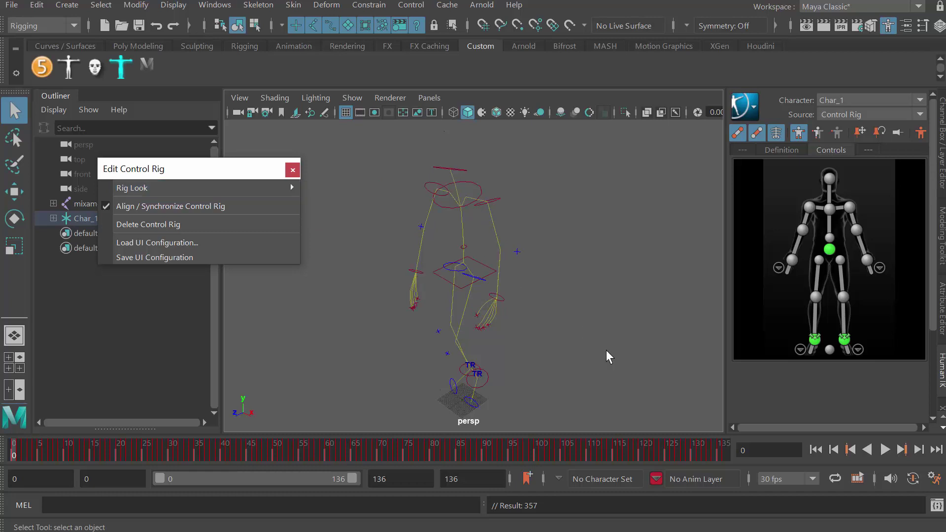
click(292, 170)
Scrub the first frames of the timeline to check the baked control rig's motion, ending at frame 0
mouse_move(21, 451)
mouse_down()
mouse_move(228, 457)
mouse_move(18, 457)
mouse_up()
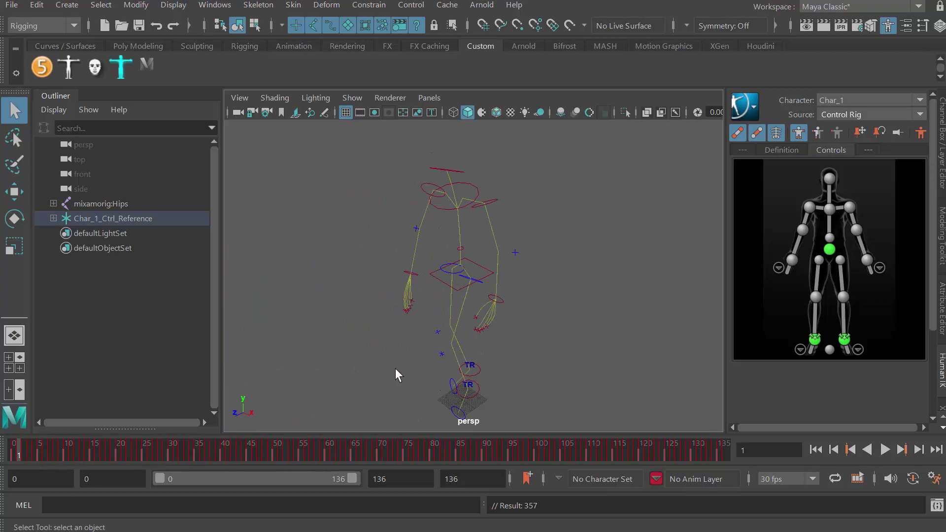
alt+drag(486, 355, 458, 325)
mouse_move(28, 447)
mouse_down()
mouse_move(233, 448)
mouse_move(14, 453)
mouse_up()
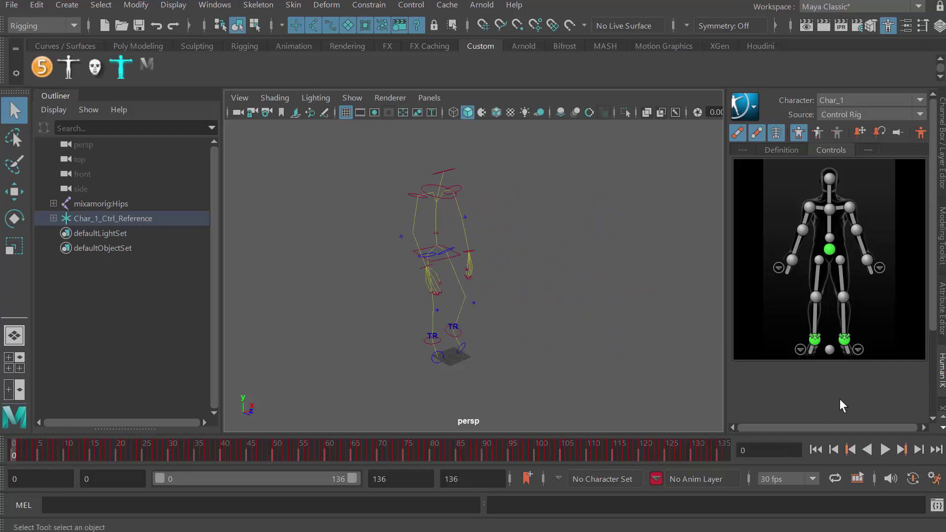
Display the animation layers list and play back the baked animation, returning to frame 0
click(942, 113)
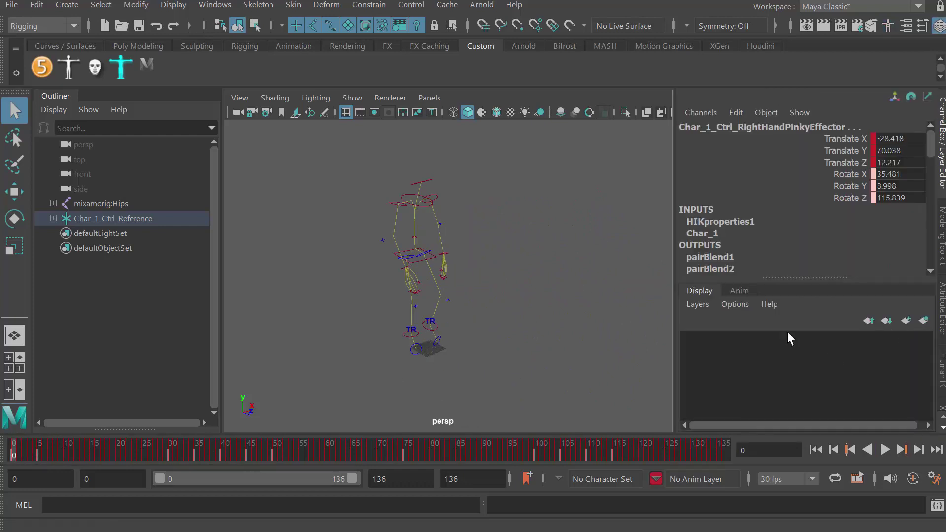
click(740, 291)
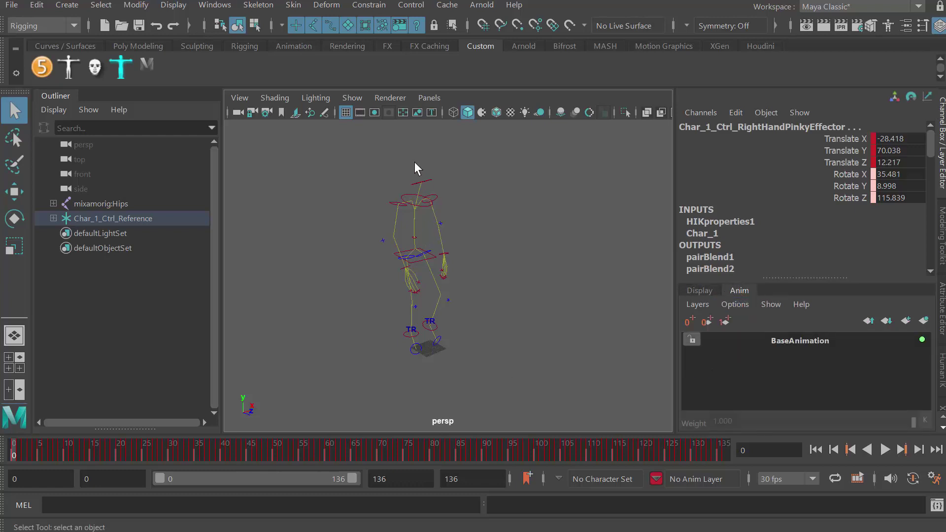
mouse_move(23, 445)
mouse_down()
mouse_move(271, 468)
mouse_move(14, 455)
mouse_up()
key(alt+v)
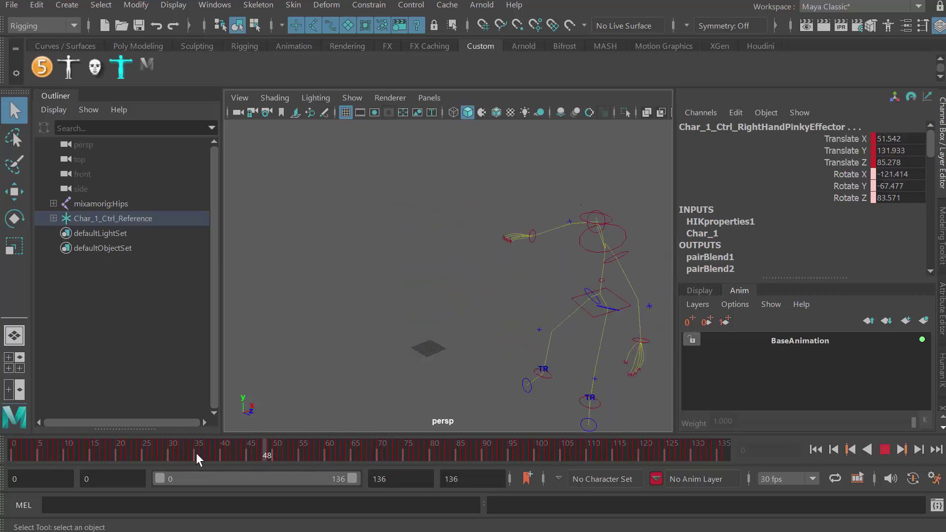
drag(360, 451, 14, 453)
key(alt+v)
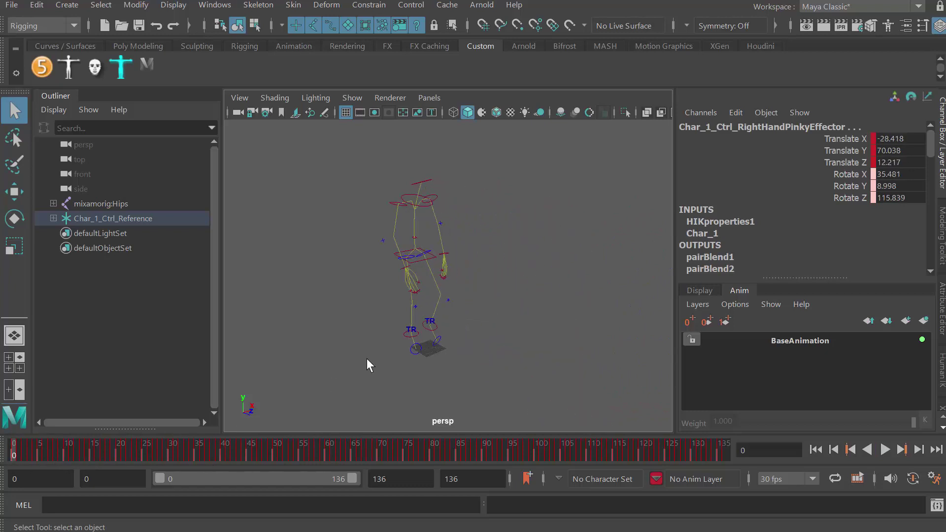
Select all body controls of Char_1 and create a new animation layer from the selection
click(942, 372)
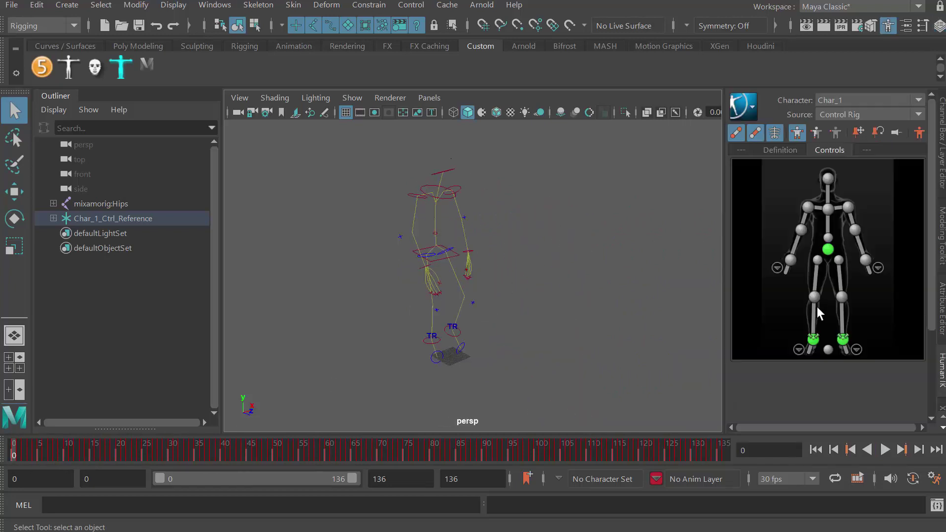
click(852, 189)
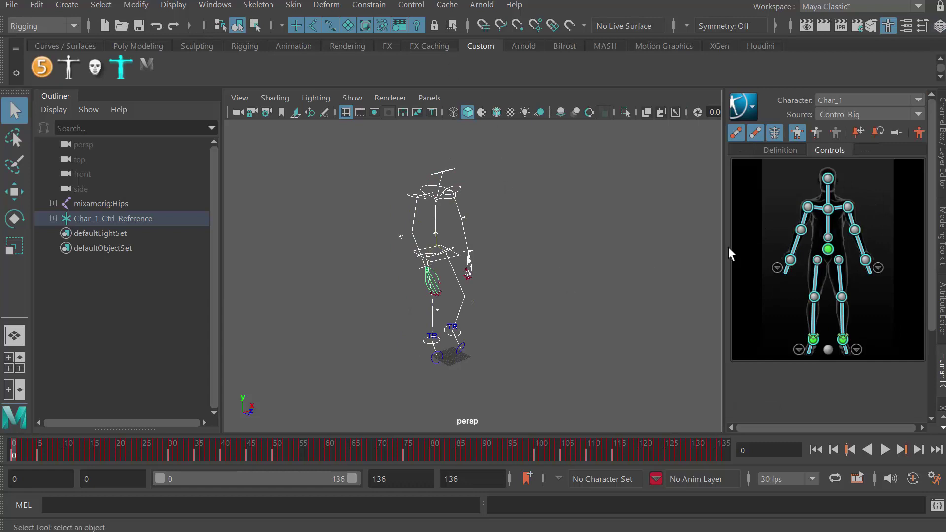
click(942, 159)
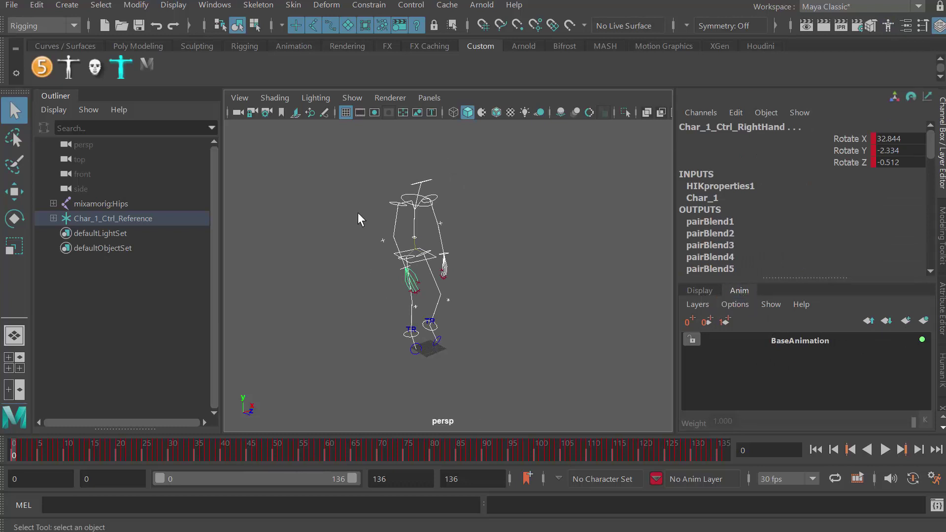
click(923, 320)
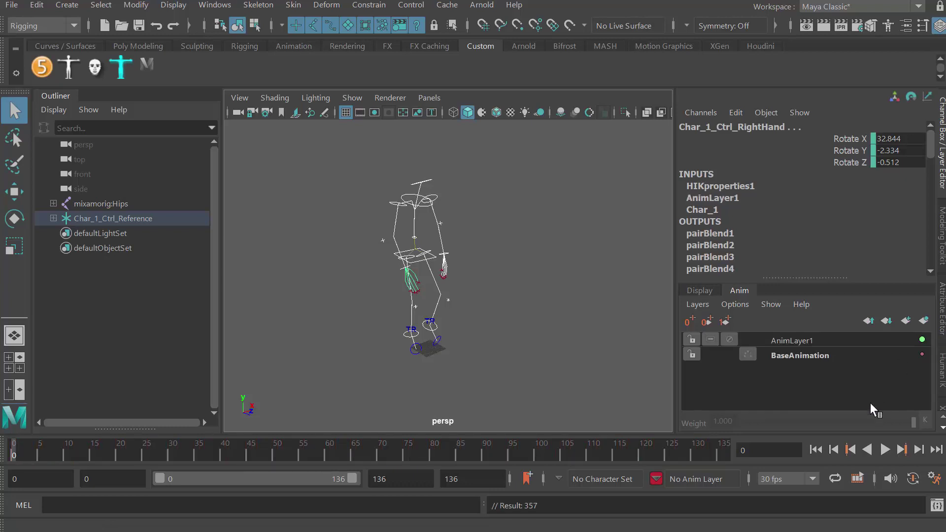
Compare the keys on AnimLayer1 and BaseAnimation, leaving AnimLayer1 as the active layer
click(809, 341)
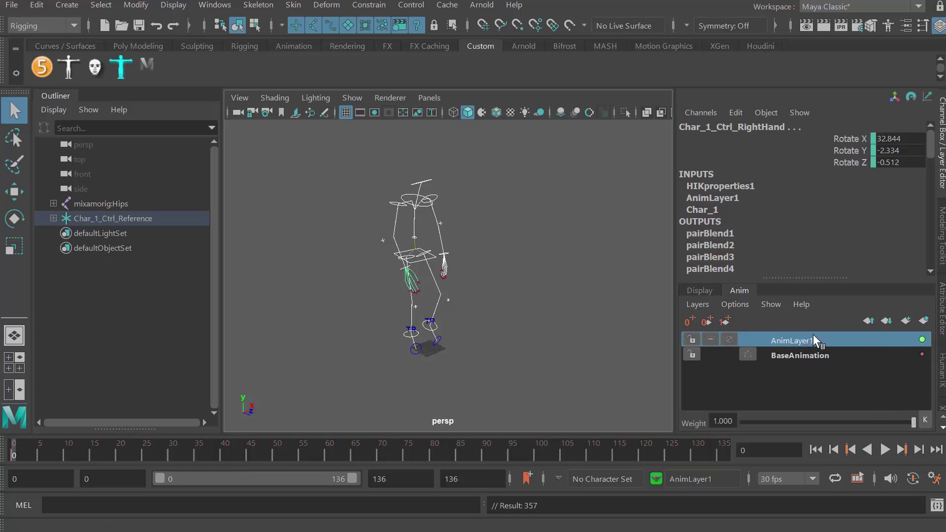
click(799, 356)
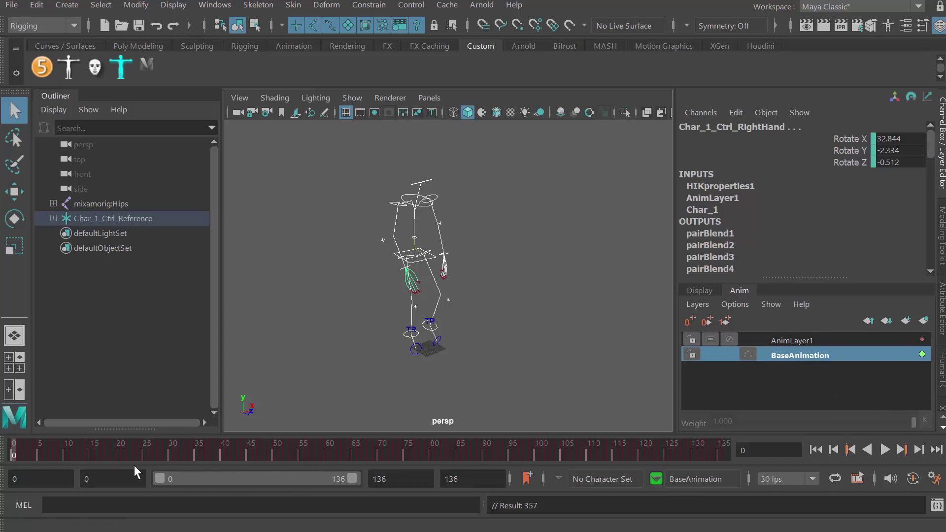
click(800, 340)
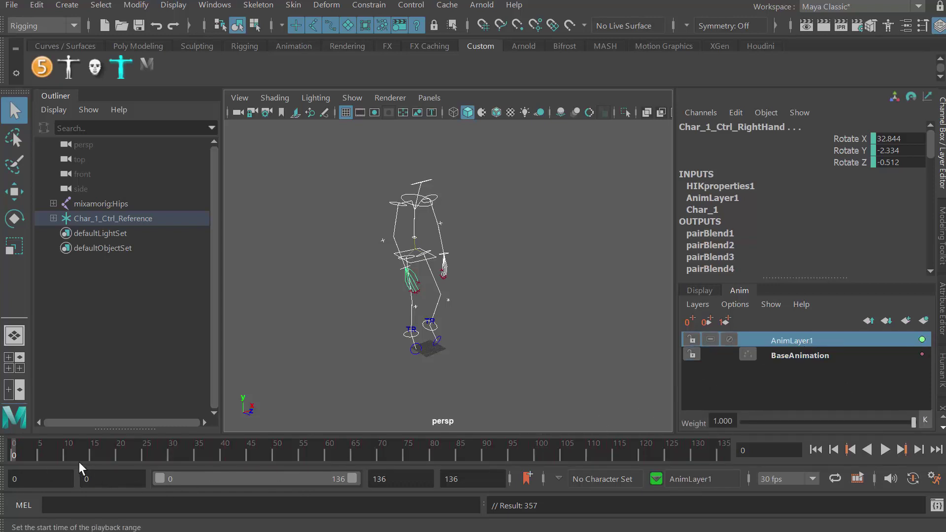
On AnimLayer1 at frame 0, raise the left arm outward by rotating the left shoulder control to about 58.3, 29.8, -3.2 degrees
mouse_move(491, 318)
alt+mouse_down()
mouse_move(502, 312)
mouse_move(483, 318)
alt+mouse_up()
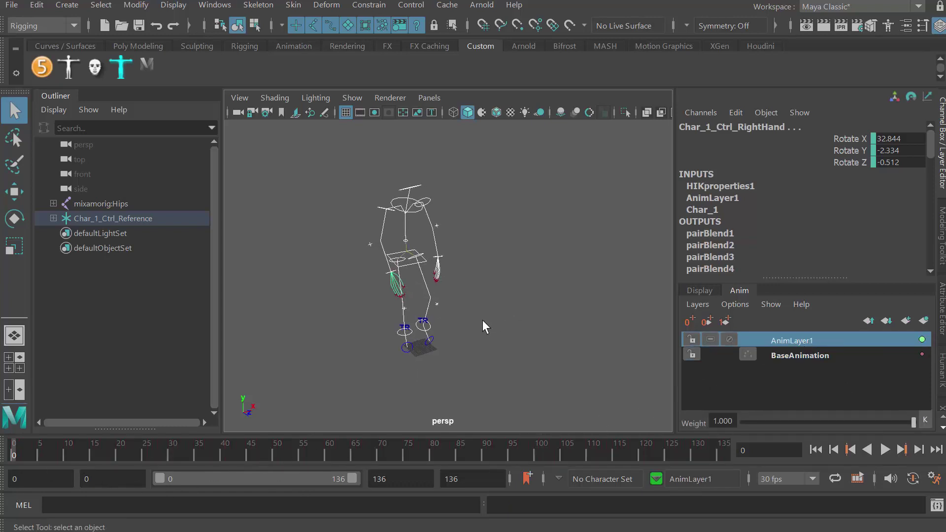
click(453, 234)
click(431, 202)
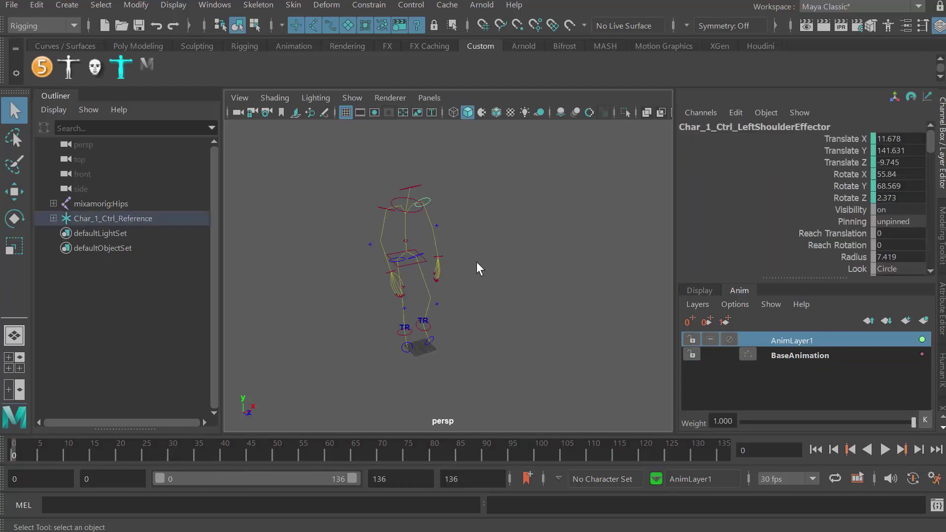
key(e)
drag(389, 184, 424, 174)
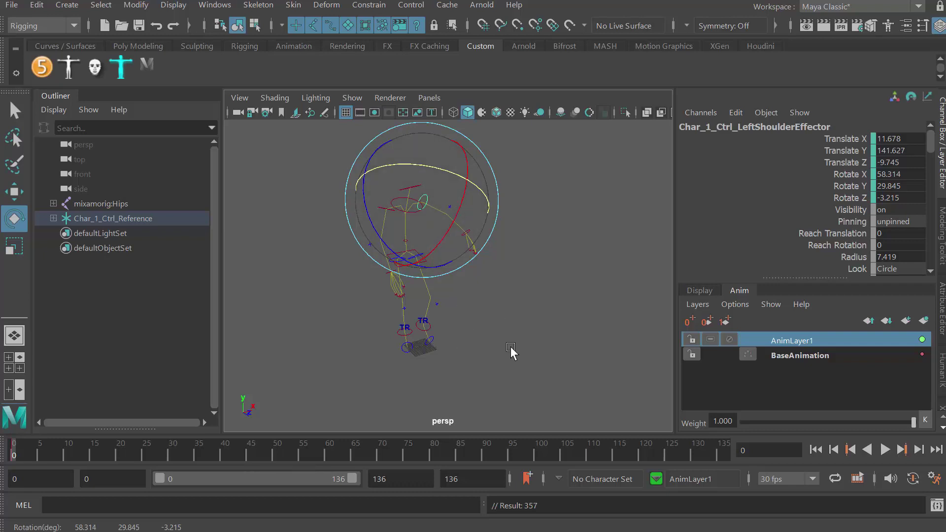
Select the right shoulder control of the Char_1 rig and display the HumanIK body controls
click(369, 249)
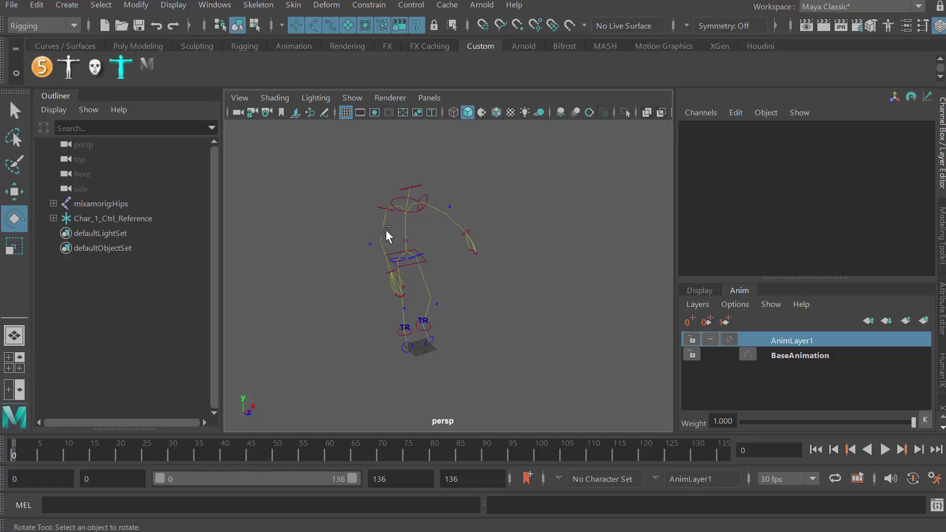
click(380, 210)
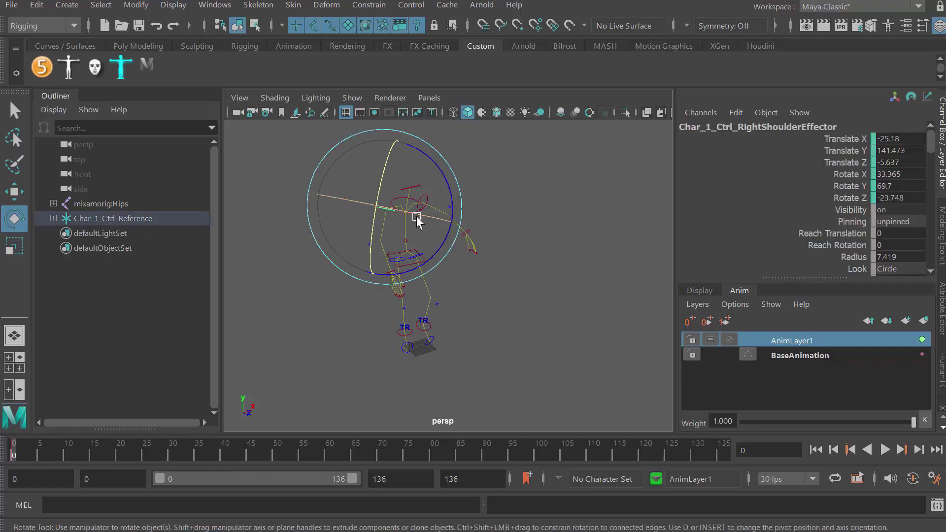
click(942, 371)
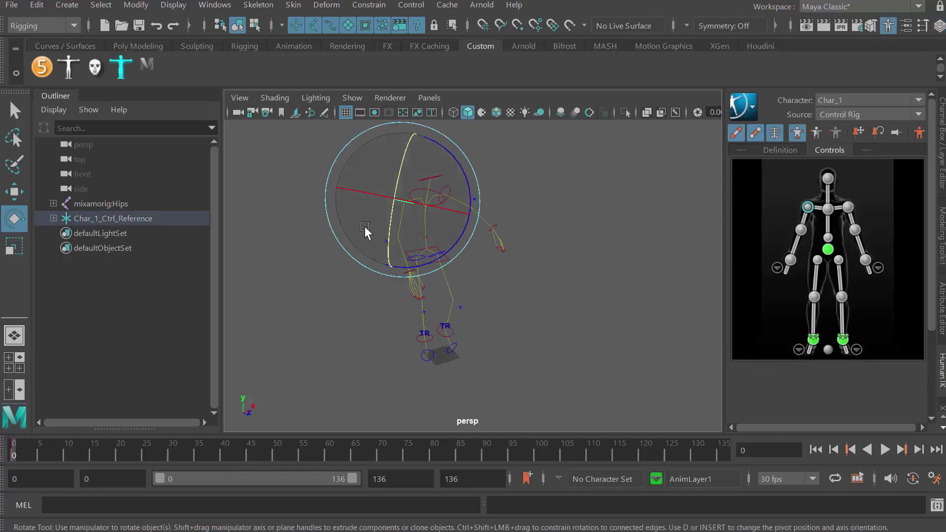
Try to raise the right arm outward by rotating the right shoulder control and keying it at frame 0
drag(451, 160, 441, 206)
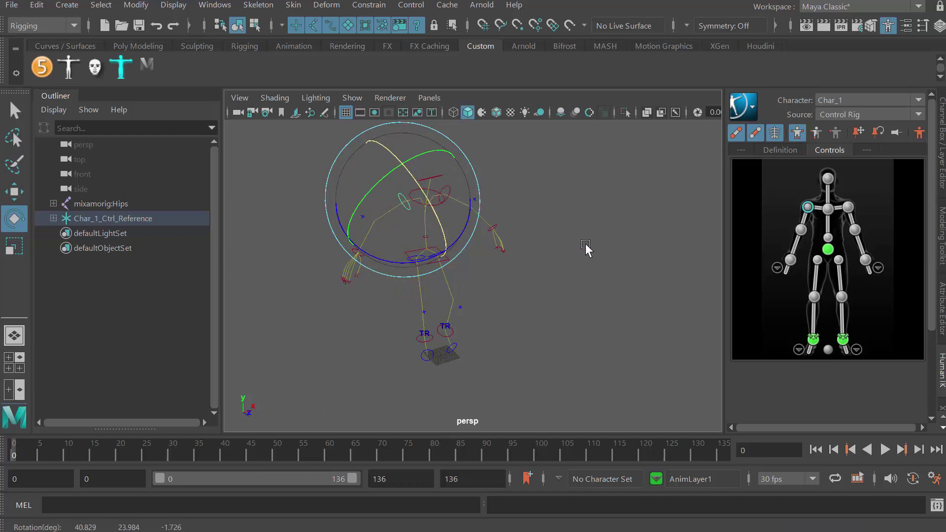
mouse_move(22, 456)
mouse_down()
mouse_move(225, 463)
mouse_move(14, 455)
mouse_up()
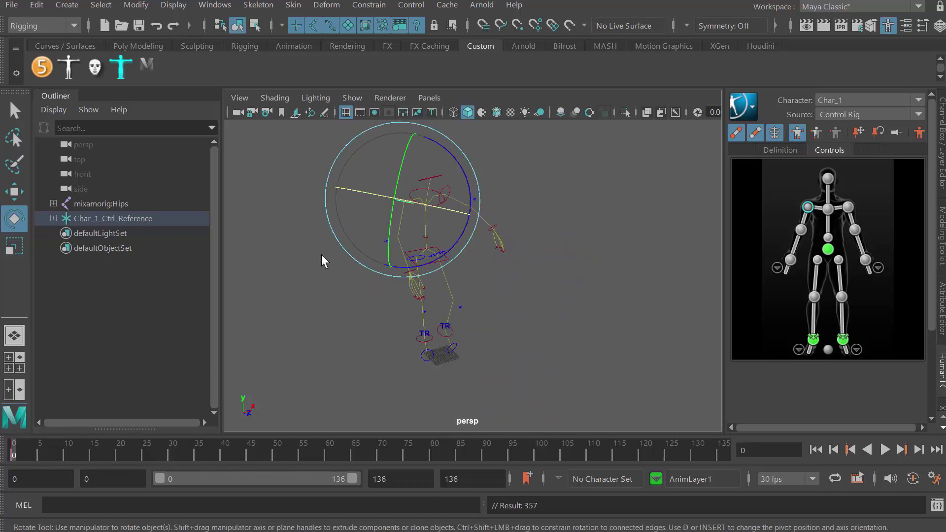
drag(398, 170, 392, 309)
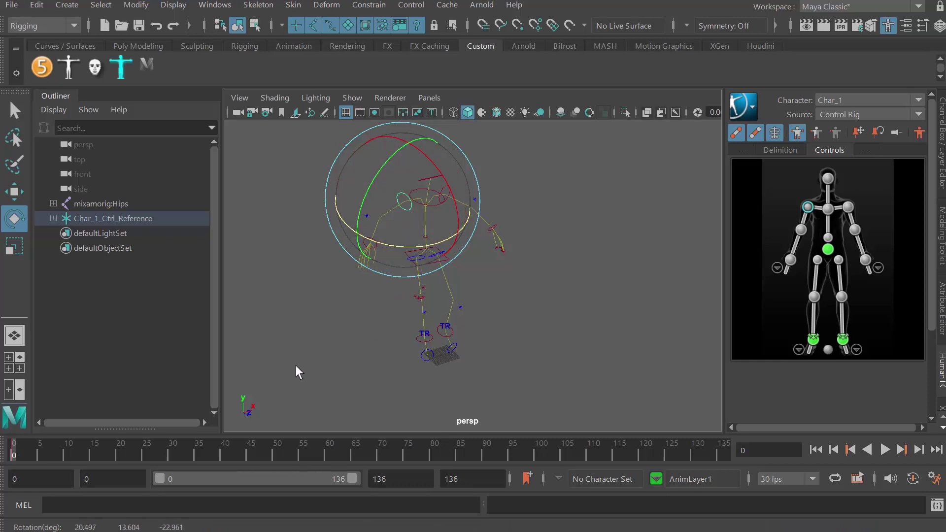
key(s)
mouse_move(13, 458)
mouse_down()
mouse_move(29, 450)
mouse_move(12, 461)
mouse_up()
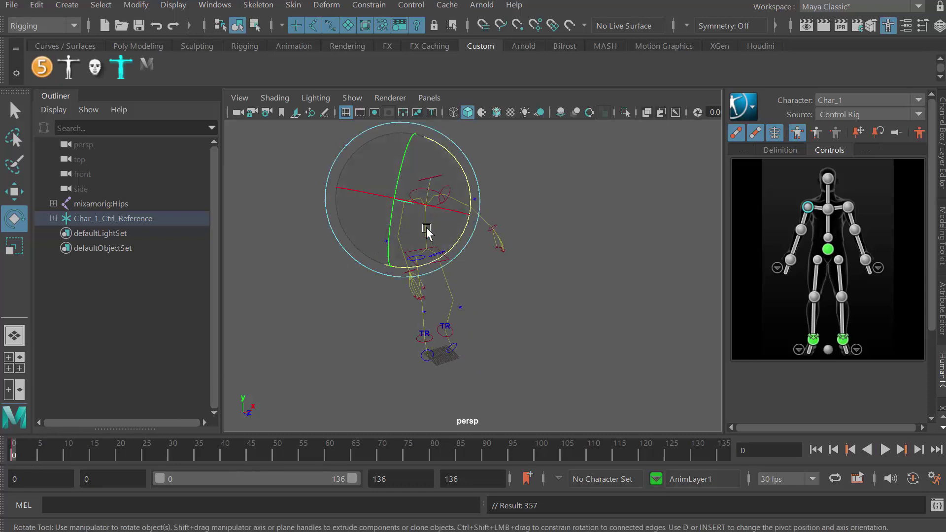
View the rig from the front and try rotating the right shoulder outward again, checking it with playback
mouse_move(590, 334)
alt+mouse_down()
mouse_move(521, 338)
mouse_move(593, 383)
mouse_move(586, 333)
mouse_move(597, 332)
alt+mouse_up()
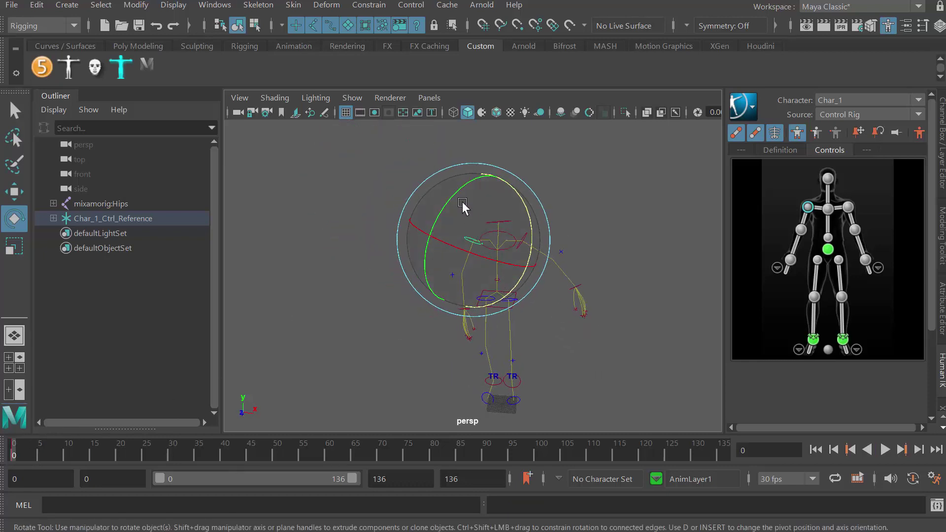
drag(489, 201, 507, 222)
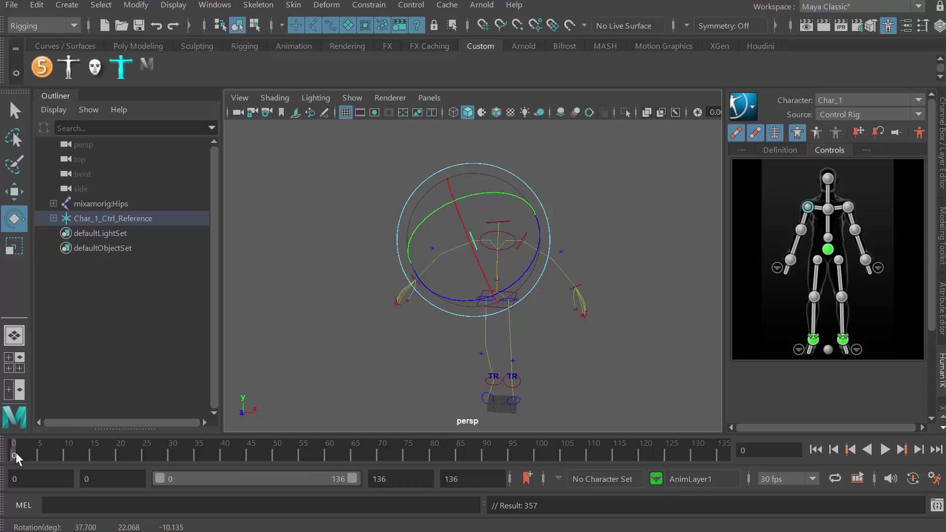
key(alt+v)
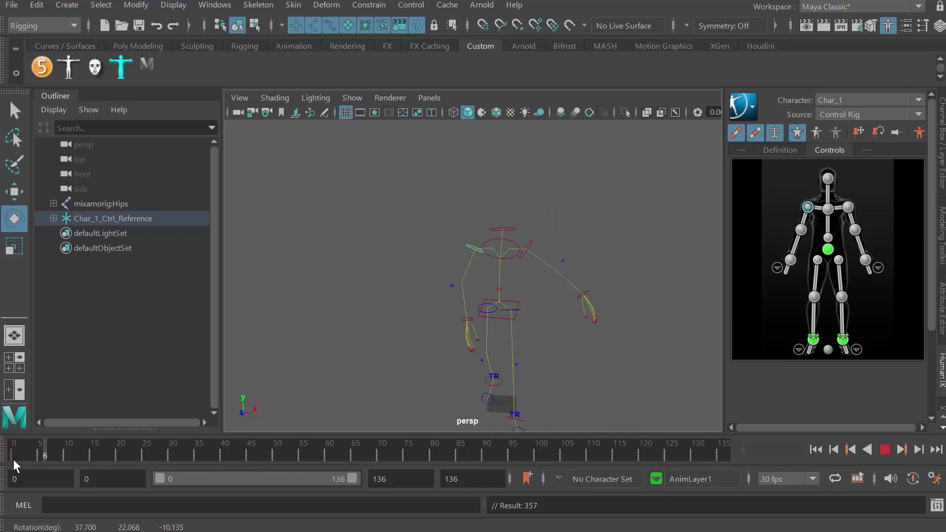
key(alt+v)
Play and scrub through the animation to examine the arm motion from several angles, returning to frame 0
mouse_move(550, 342)
alt+mouse_down()
mouse_move(525, 333)
mouse_move(559, 341)
alt+mouse_up()
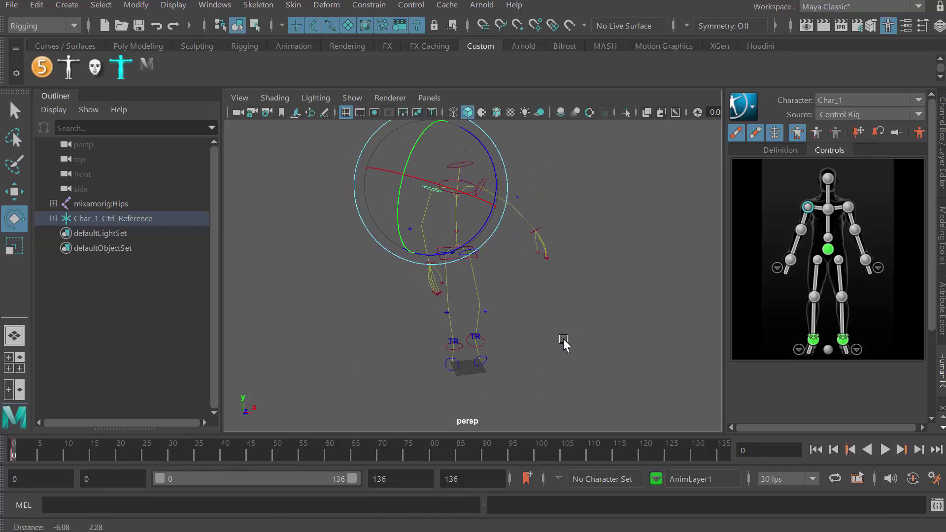
key(alt+v)
drag(101, 458, 321, 460)
key(alt+v)
alt+drag(354, 345, 296, 399)
drag(284, 452, 7, 458)
mouse_move(394, 340)
alt+mouse_down()
mouse_move(421, 339)
mouse_move(343, 327)
alt+mouse_up()
alt+right_drag(343, 327, 574, 338)
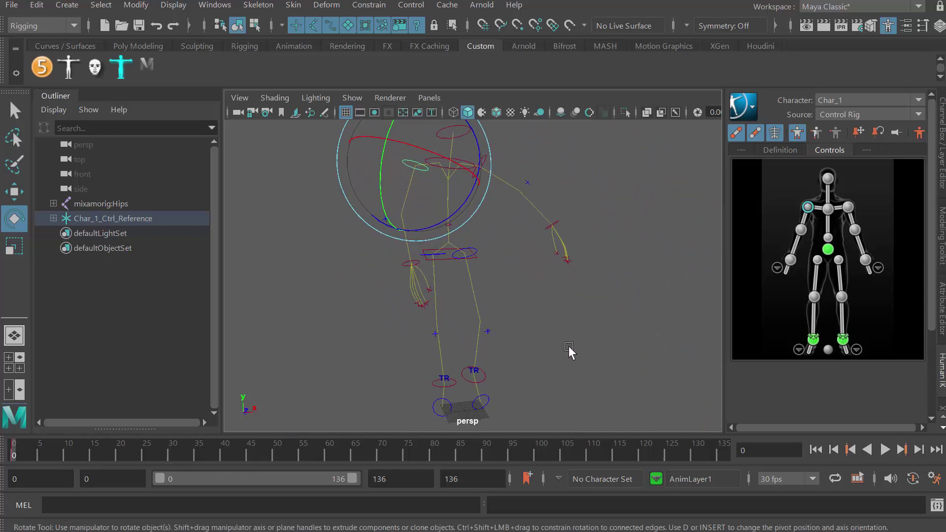
Display the animation layers and add the selected right shoulder control to AnimLayer1
click(942, 155)
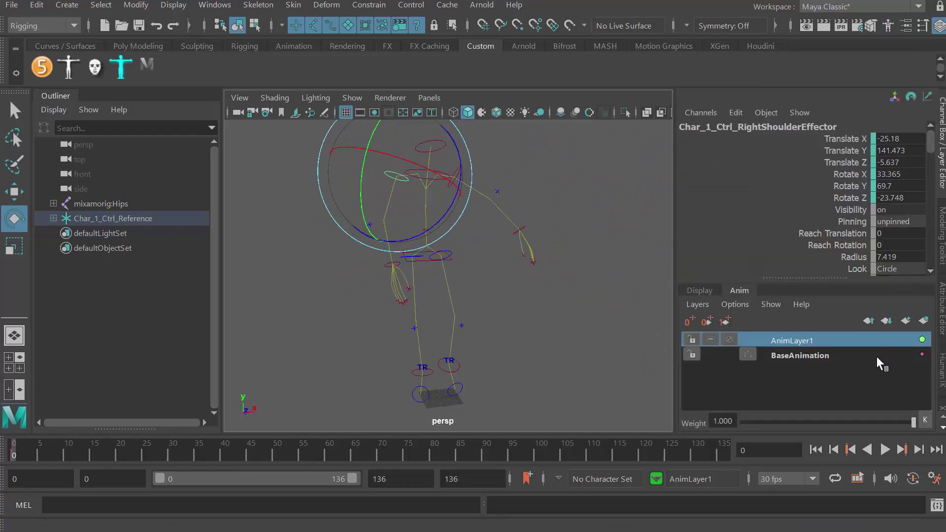
right_click(820, 345)
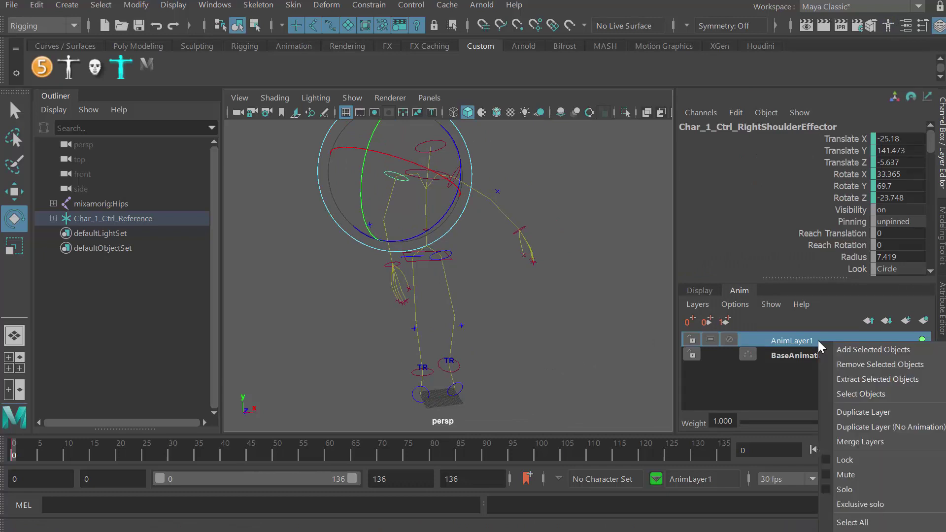
click(846, 349)
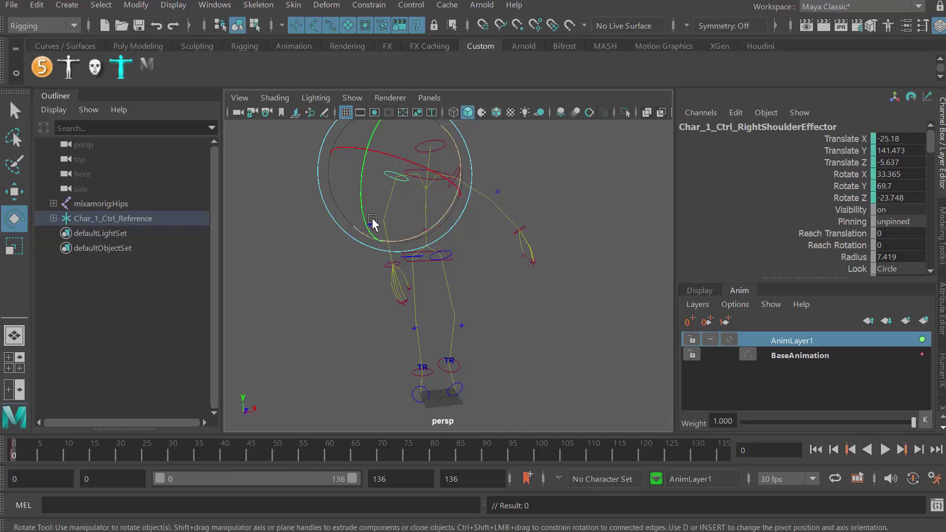
Try to rotate the right shoulder outward on AnimLayer1 and set a key at frame 0
drag(356, 200, 379, 259)
key(s)
drag(67, 463, 14, 455)
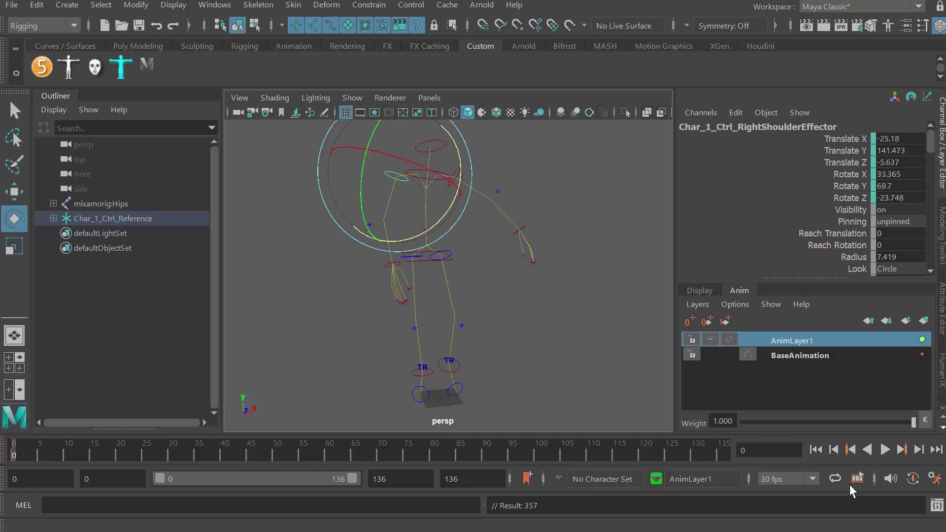
Turn on automatic keying, rotate the right shoulder outward to about 51.2, 22.8, -14.8 degrees at frame 0, and play the result
click(912, 480)
drag(363, 194, 403, 226)
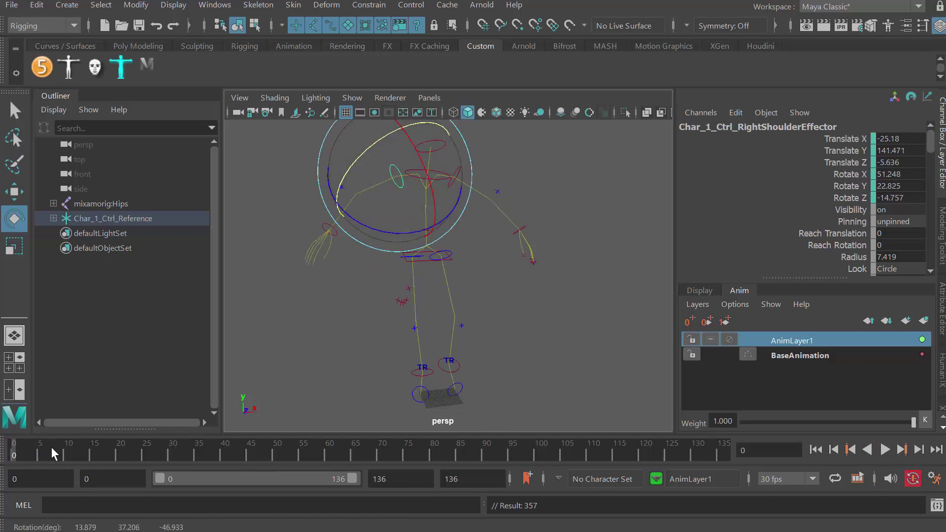
key(alt+v)
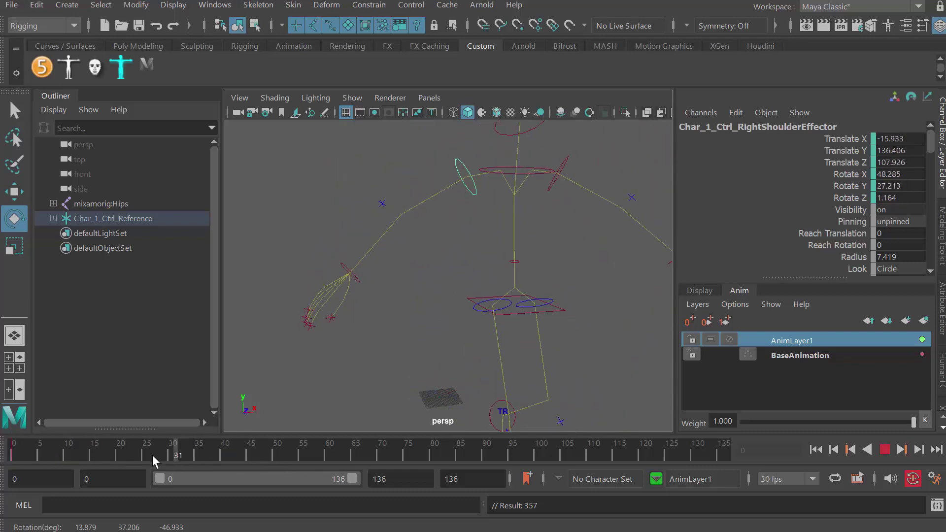
key(alt+v)
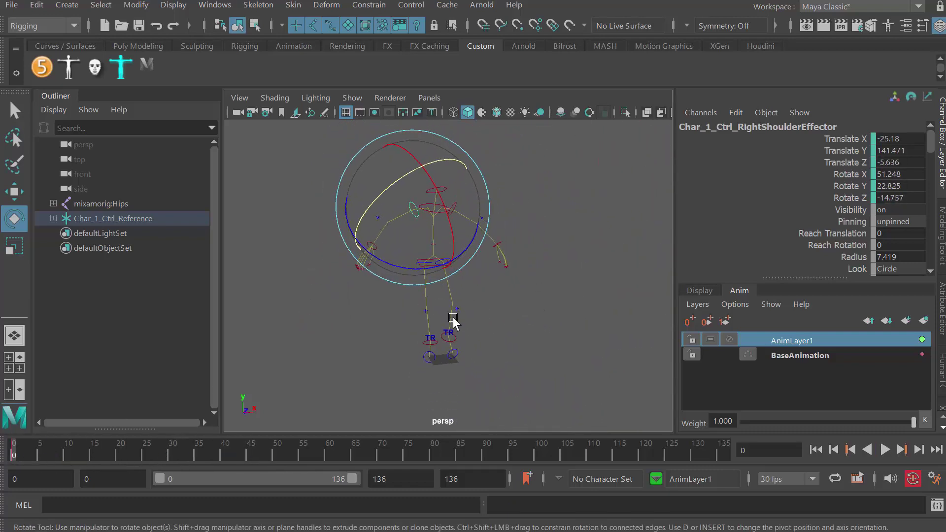
Deselect the control and examine the adjusted pose between frames 0 and 6, returning to frame 0
click(510, 343)
mouse_move(510, 345)
alt+mouse_down()
mouse_move(523, 338)
mouse_move(496, 334)
mouse_move(508, 342)
alt+mouse_up()
alt+right_drag(509, 343, 521, 295)
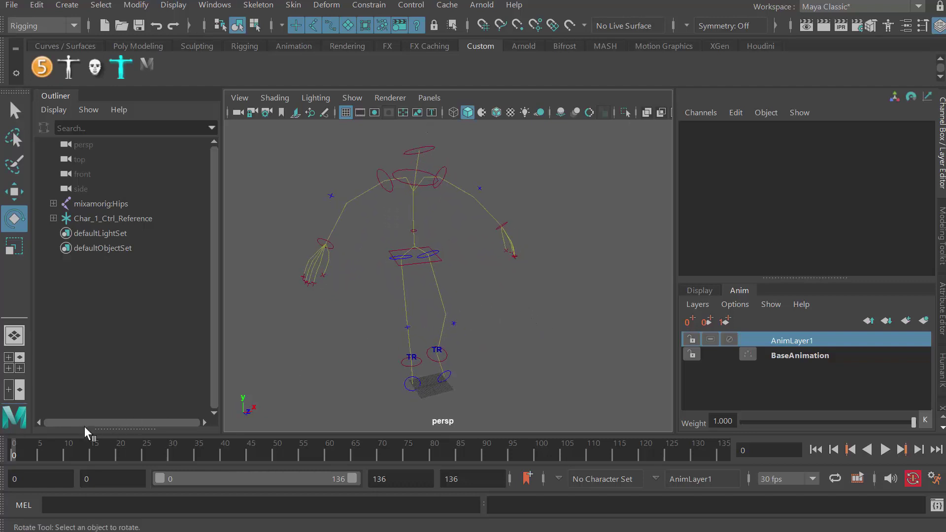
mouse_move(27, 458)
mouse_down()
mouse_move(247, 451)
mouse_move(45, 452)
mouse_up()
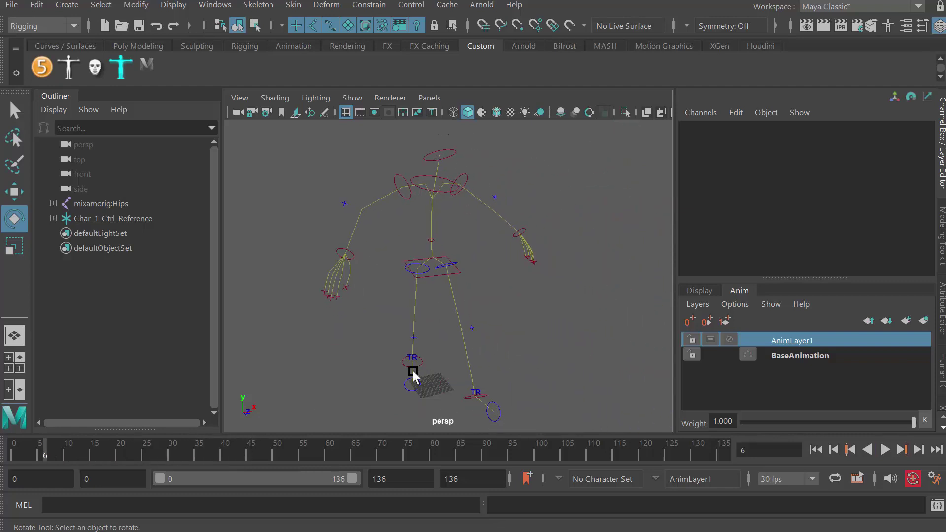
alt+drag(473, 354, 438, 356)
mouse_move(44, 455)
mouse_down()
mouse_move(398, 467)
mouse_move(518, 451)
mouse_move(10, 456)
mouse_move(625, 454)
mouse_move(11, 452)
mouse_move(315, 454)
mouse_move(139, 458)
mouse_move(15, 450)
mouse_up()
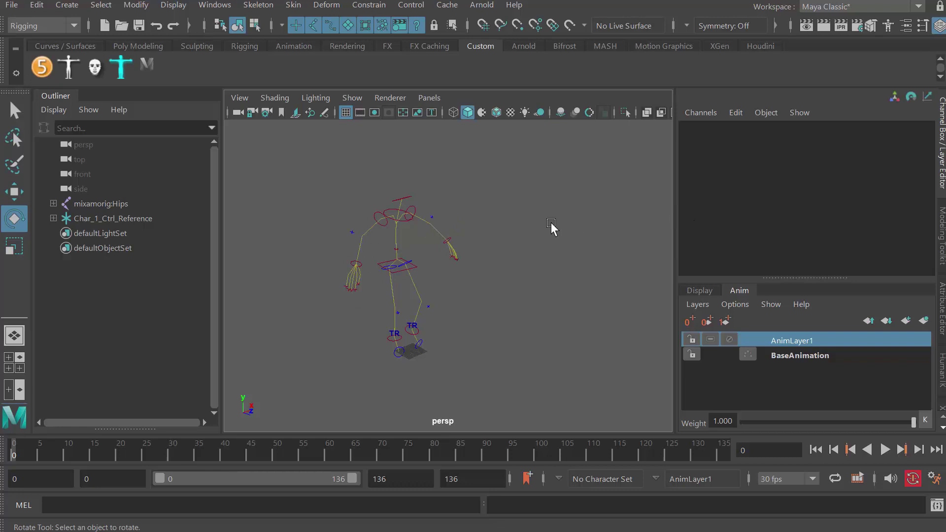
Save the scene to the Desktop as a Maya ASCII file named Mocap_CR
click(12, 5)
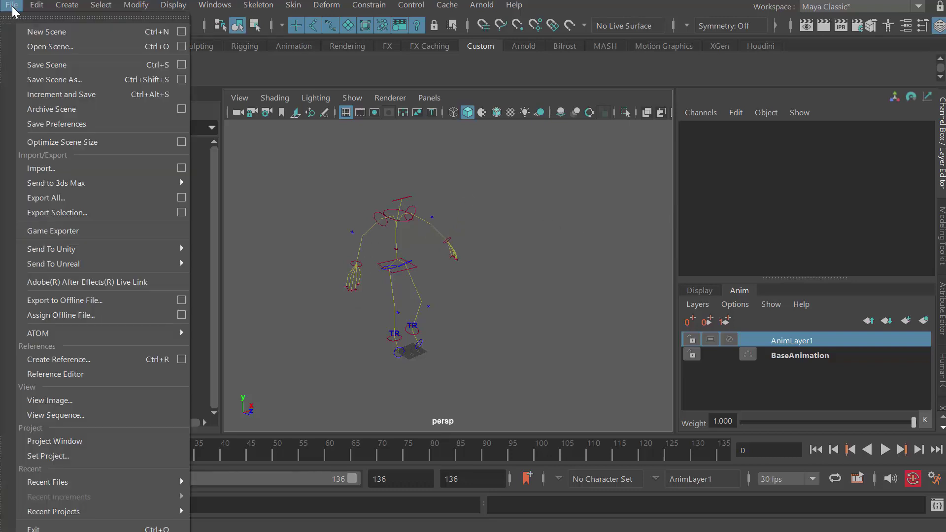
click(42, 80)
click(139, 70)
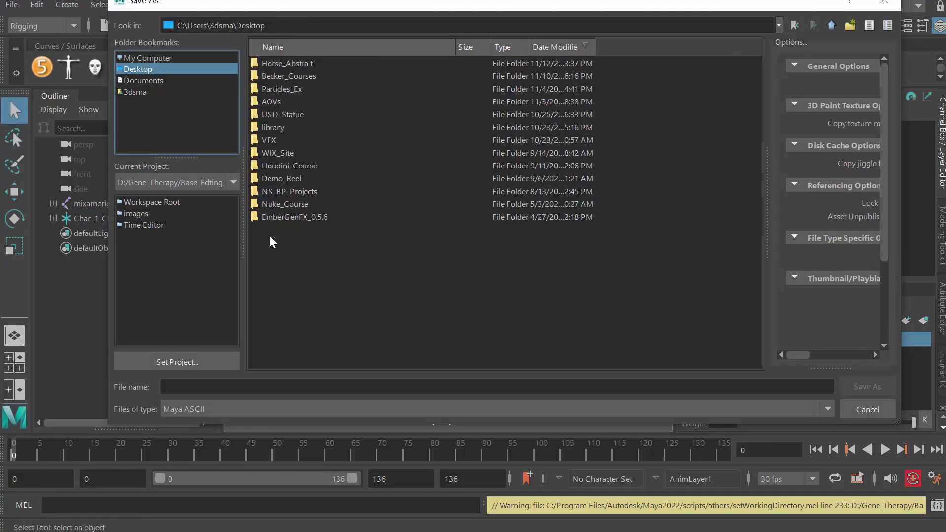
click(263, 384)
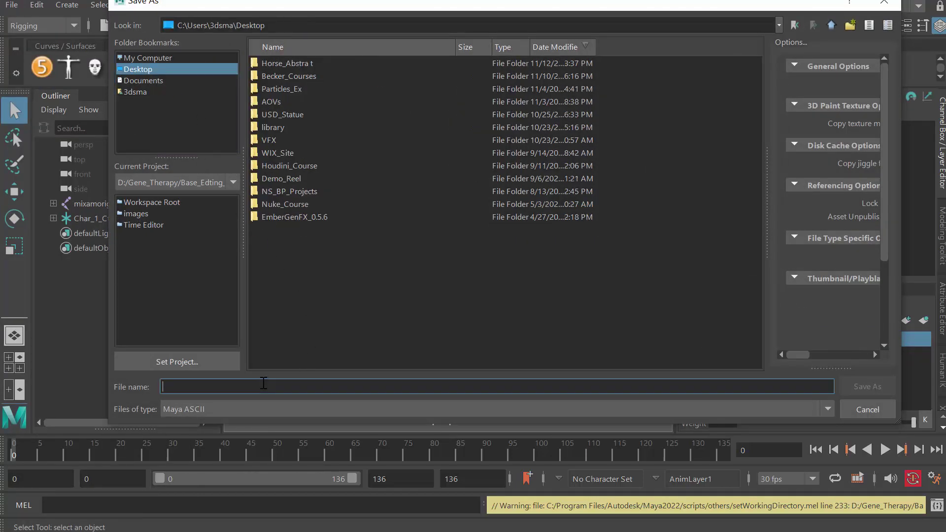
text(Mocap_CR)
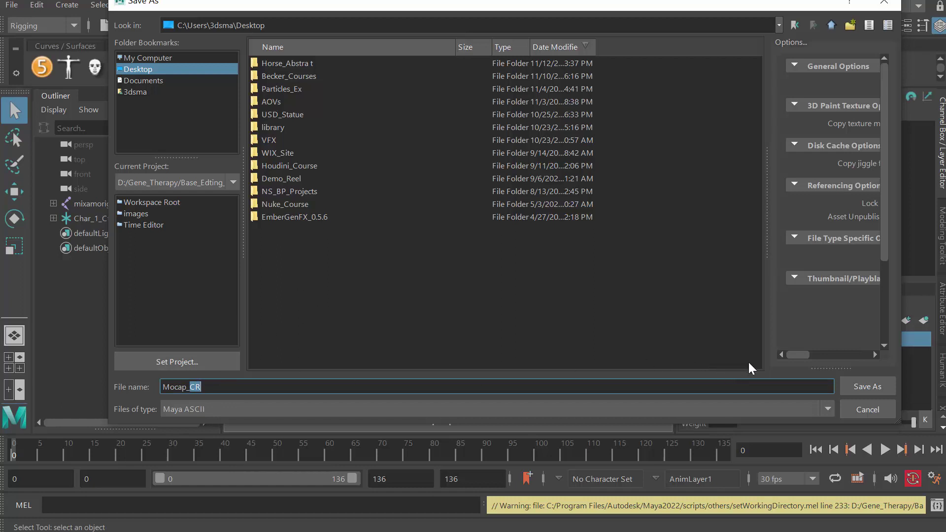
click(871, 386)
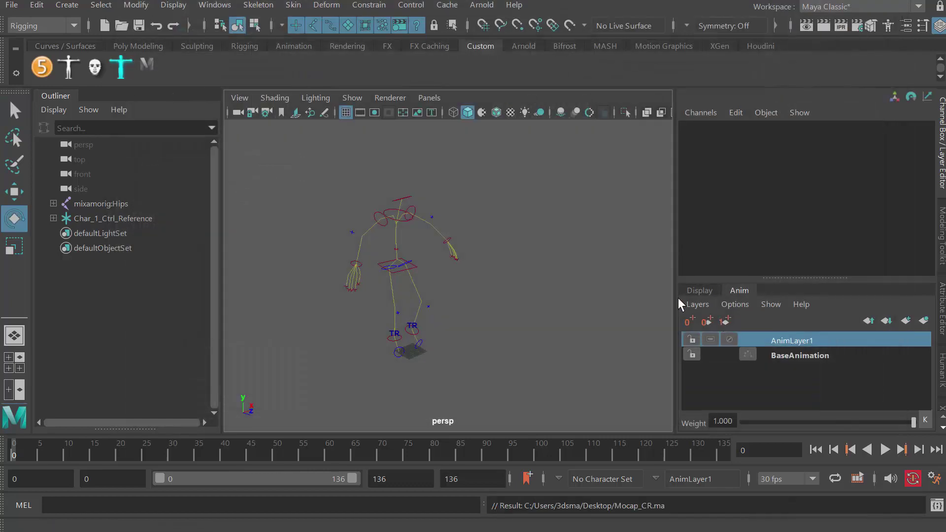
key(e)
Start a new scene and import the rp_kumar_rigged_HIK_arnold character from the Content Browser's Animation > Rigs examples
click(12, 5)
click(25, 30)
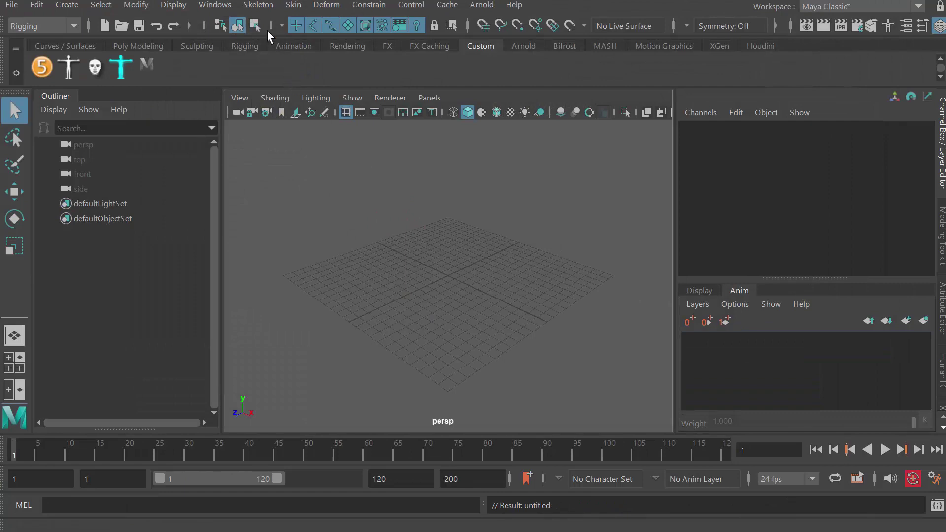
click(214, 6)
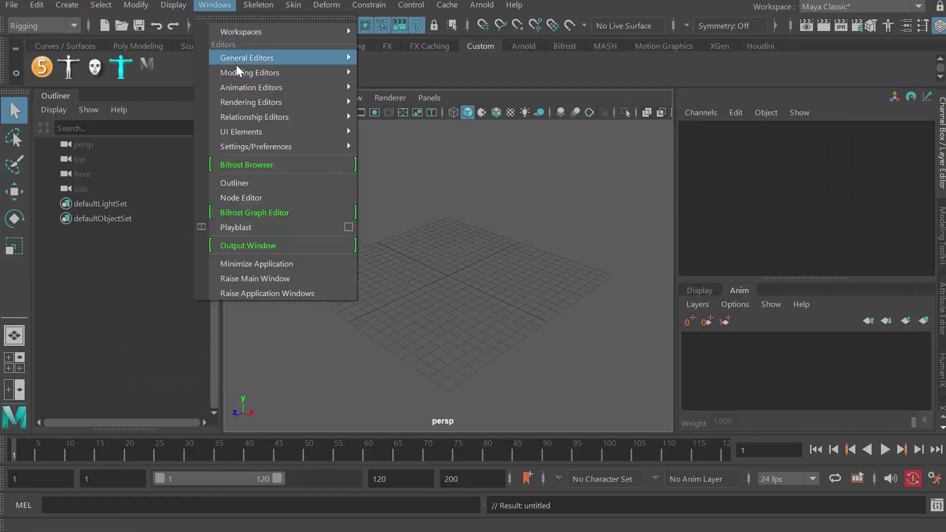
mouse_move(235, 58)
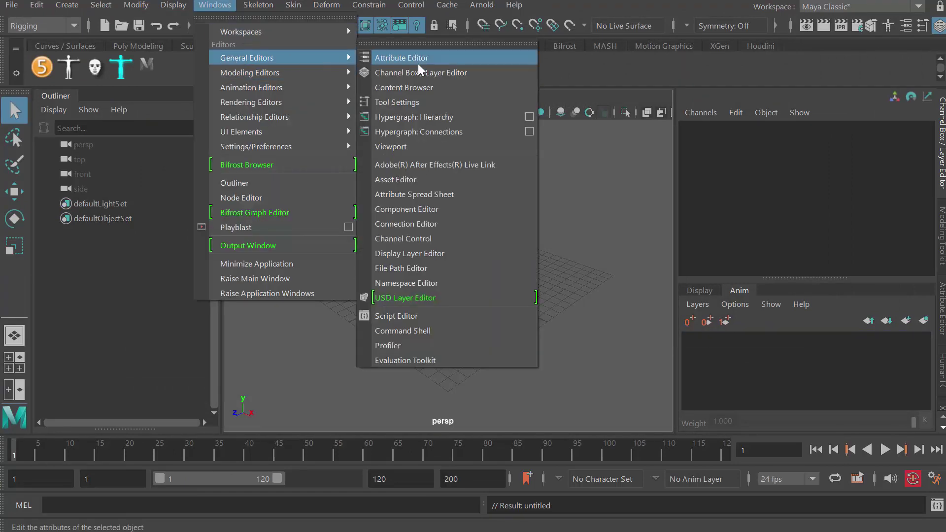
click(453, 88)
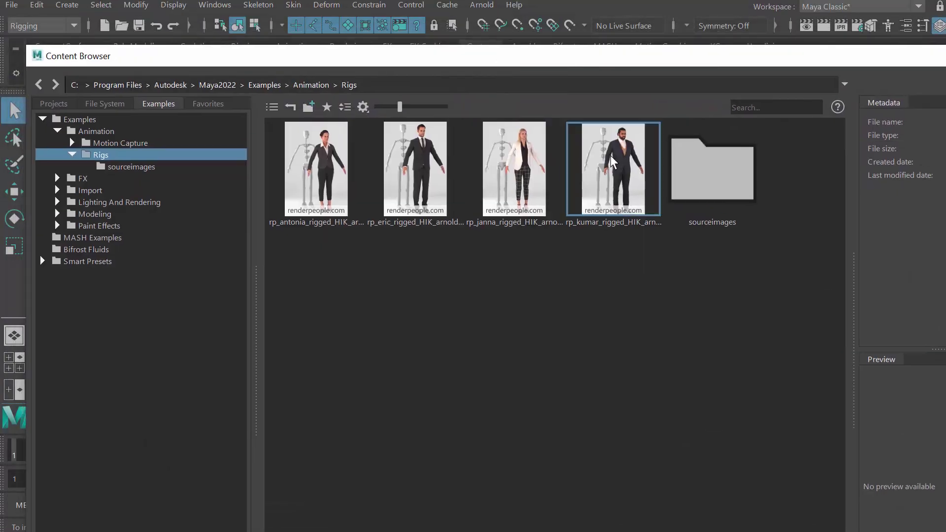
right_click(611, 162)
click(637, 164)
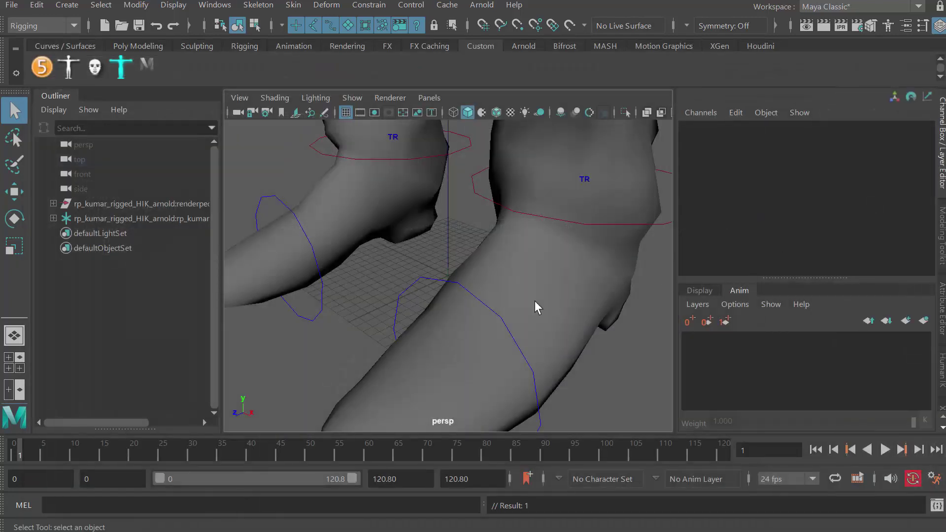
Frame the whole imported character in the perspective view and display its HumanIK controls
alt+right_drag(443, 274, 504, 205)
alt+drag(504, 205, 526, 264)
alt+middle_drag(526, 264, 506, 261)
alt+right_drag(506, 261, 521, 300)
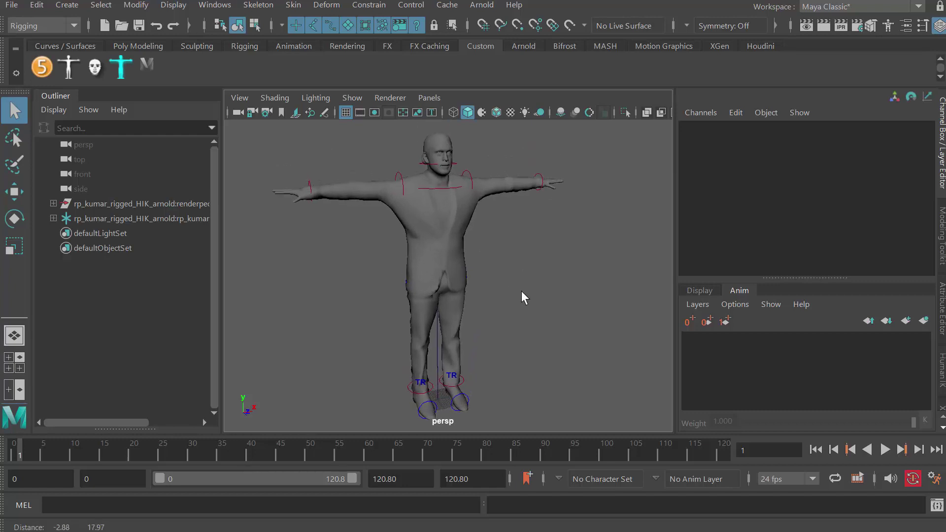
click(937, 370)
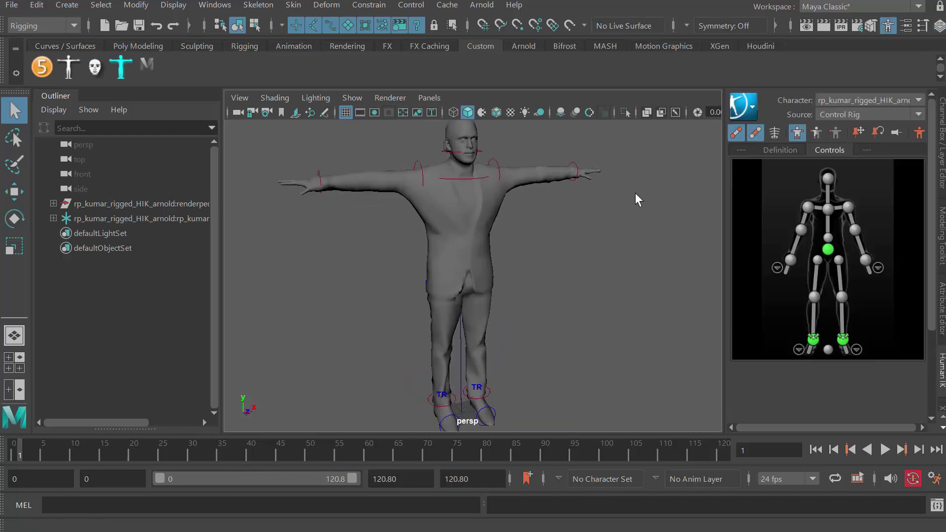
Import Mocap_CR.ma from the Desktop into the scene and play through its animation, returning to frame 0
click(13, 7)
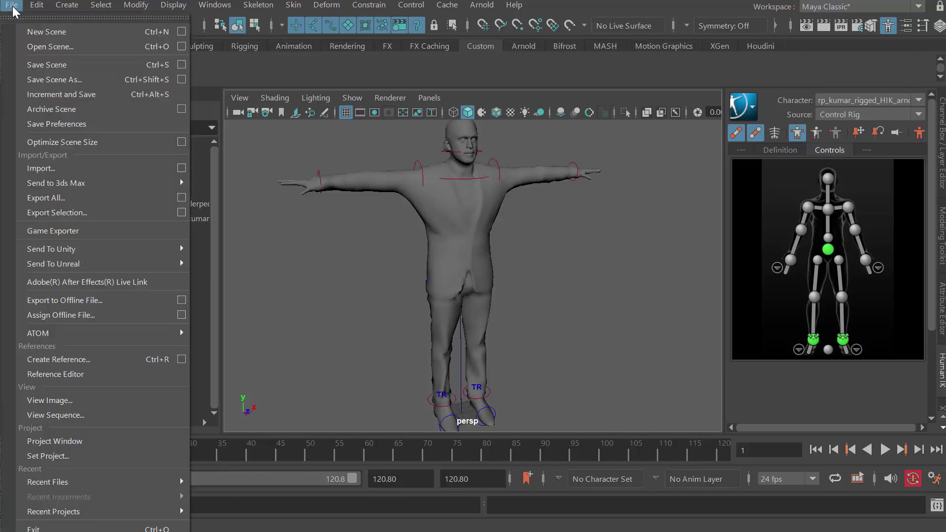
click(44, 168)
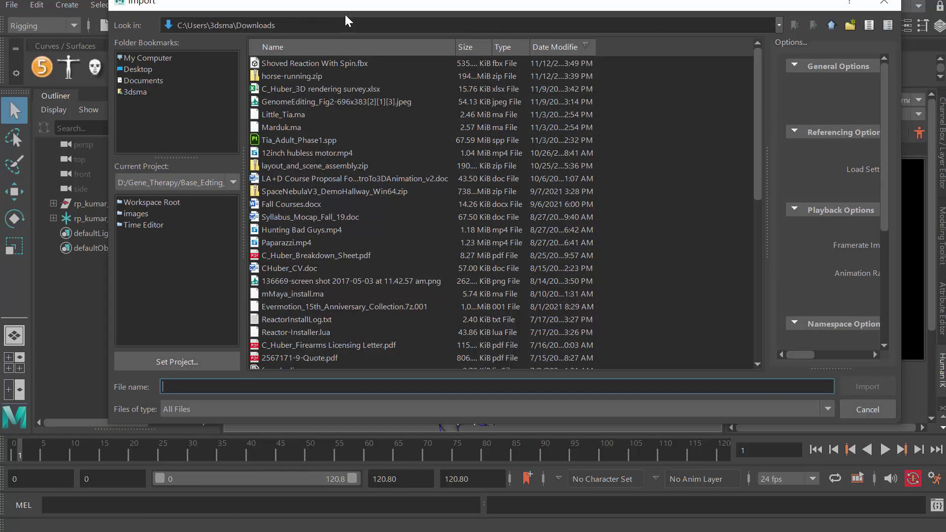
drag(344, 11, 339, 34)
click(134, 92)
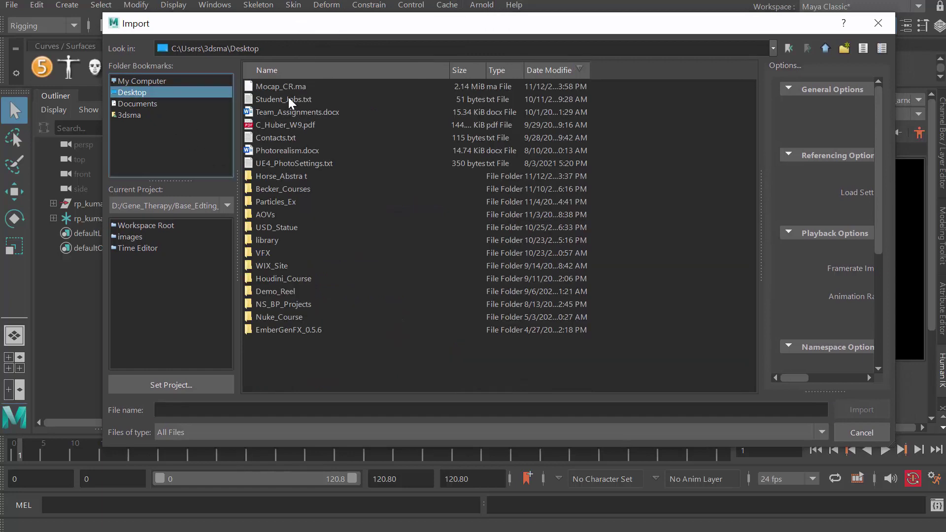
click(275, 87)
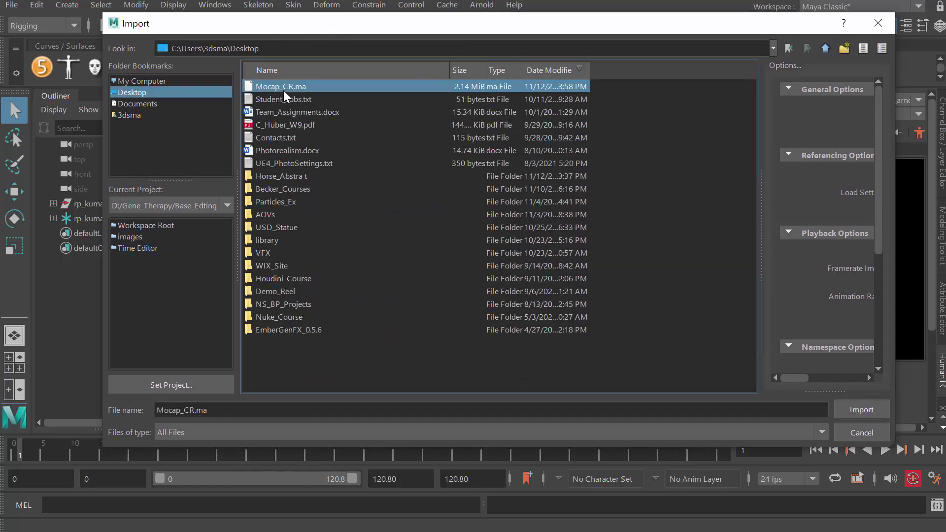
click(887, 408)
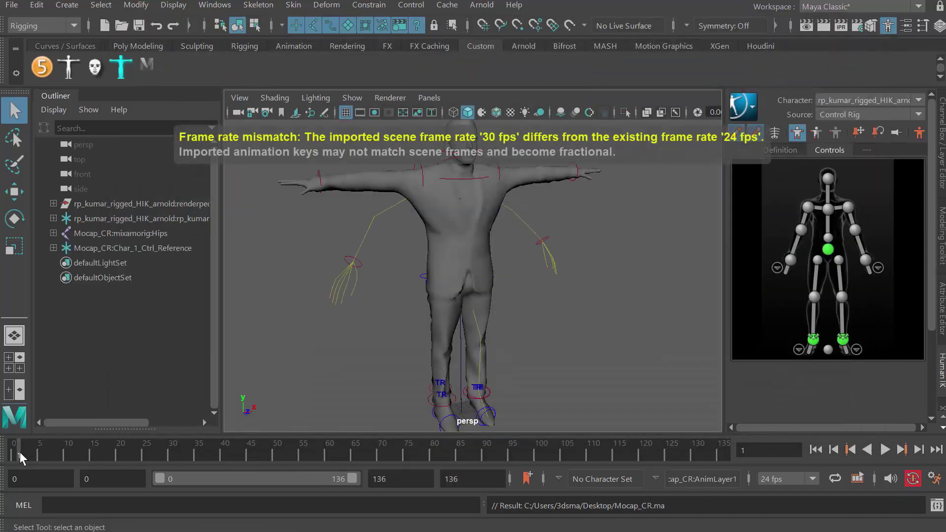
key(alt+v)
mouse_move(159, 453)
mouse_down()
mouse_move(57, 449)
mouse_move(226, 455)
mouse_move(41, 451)
mouse_up()
key(alt+shift+v)
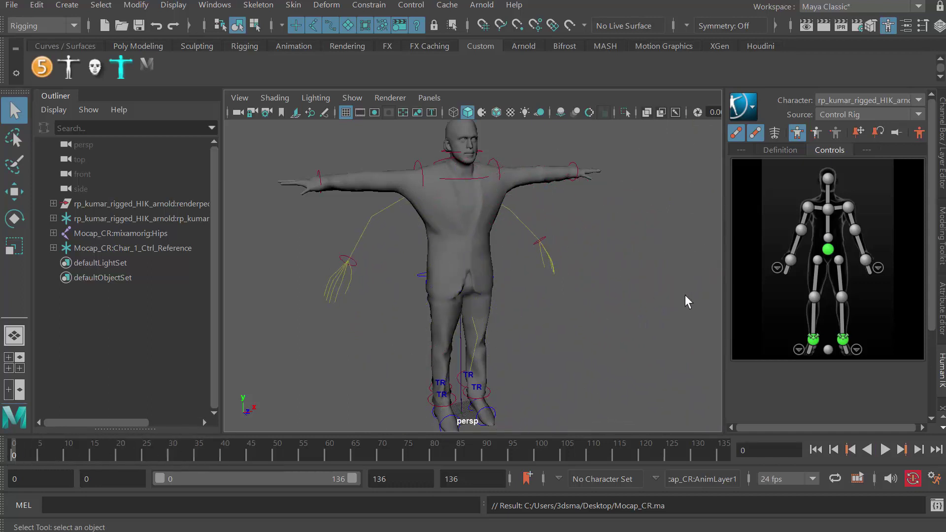
Set the rp_kumar character's HumanIK source to Mocap_CR:Char_1 and review the retargeted motion, returning to frame 0
click(833, 100)
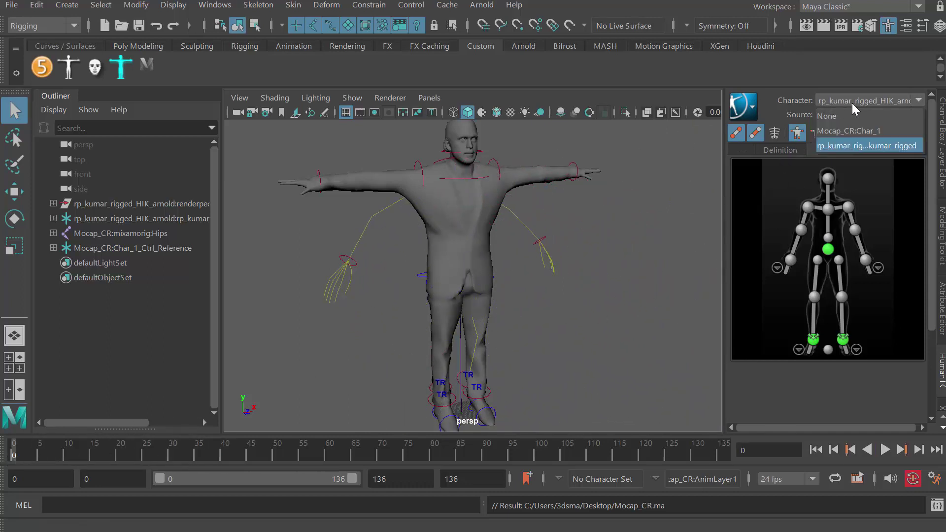
click(835, 131)
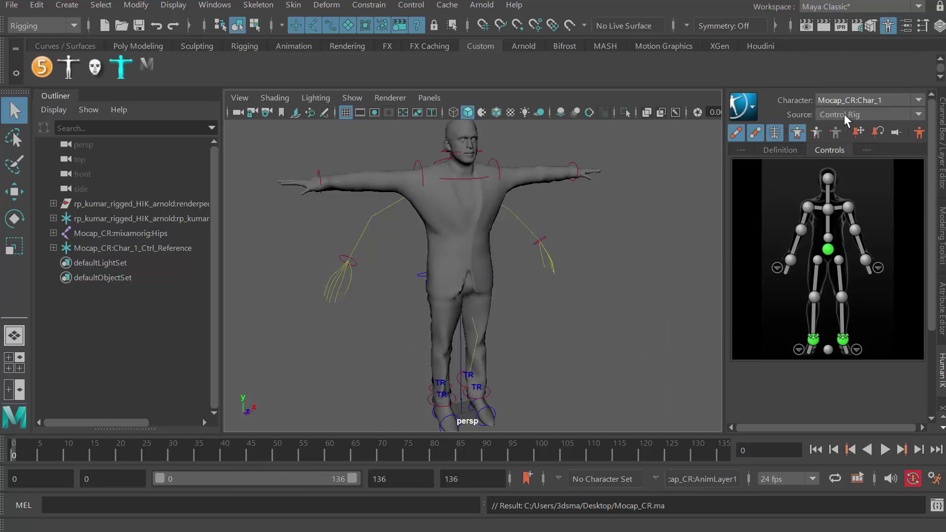
click(848, 99)
click(856, 147)
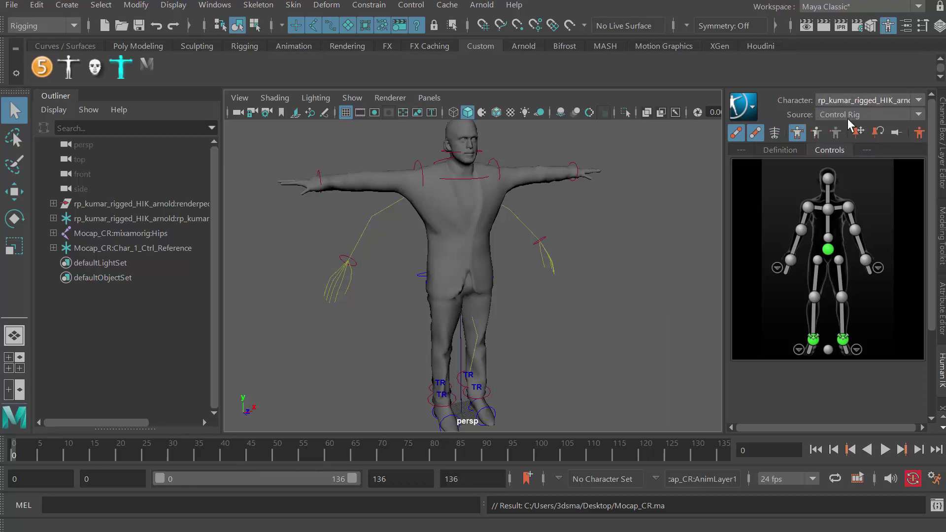
click(847, 116)
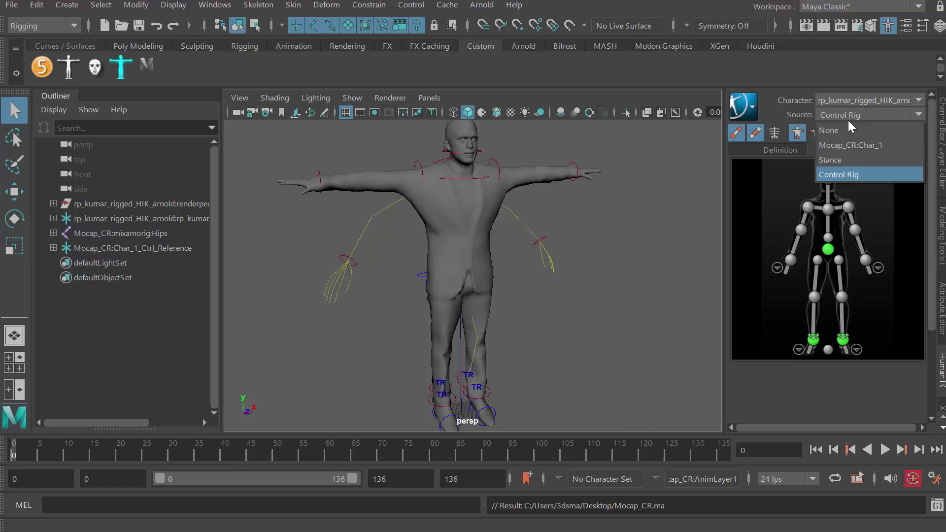
click(853, 145)
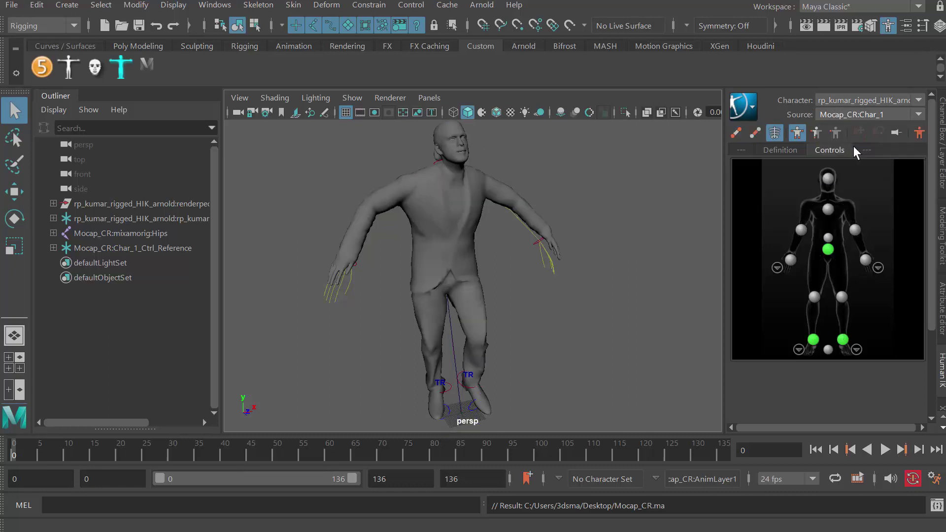
key(alt+v)
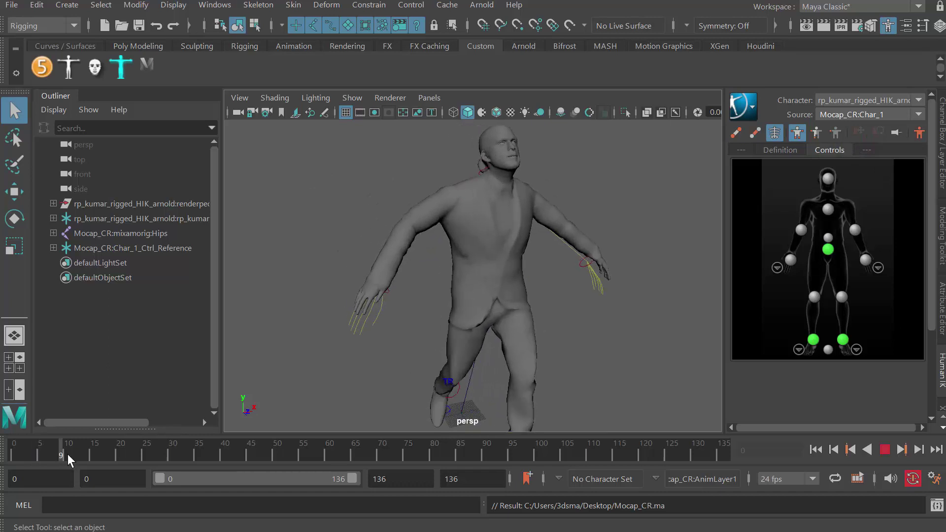
drag(243, 457, 105, 456)
scroll(493, 301, down, 6)
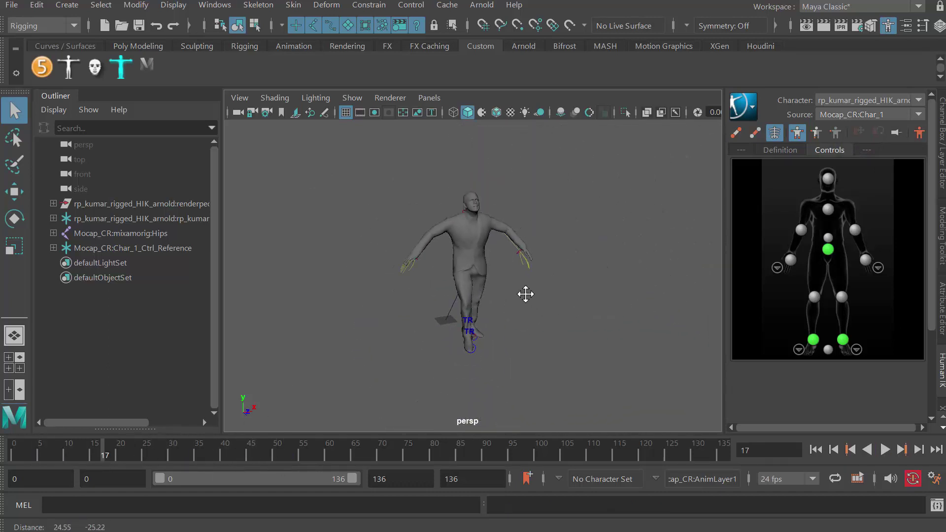
mouse_move(108, 456)
mouse_down()
mouse_move(523, 454)
mouse_move(666, 470)
mouse_move(300, 445)
mouse_move(14, 456)
mouse_up()
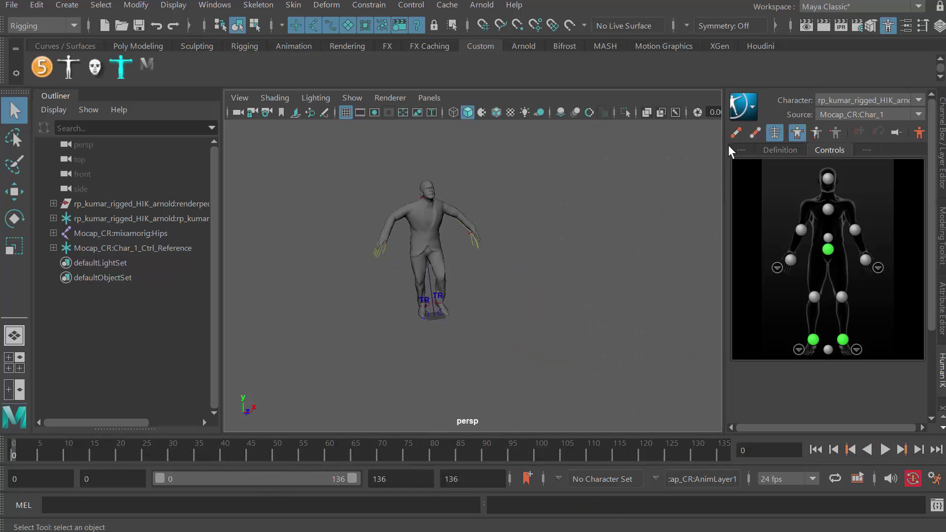
click(745, 108)
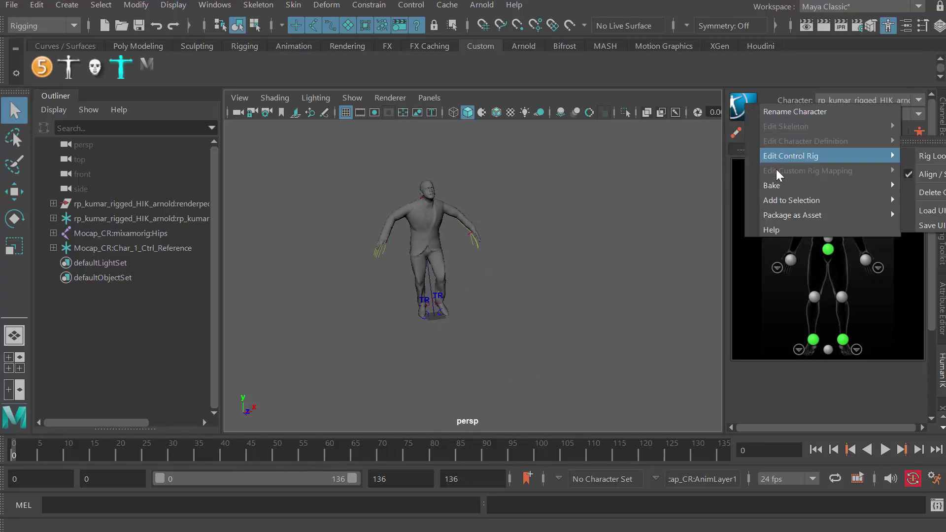
mouse_move(777, 192)
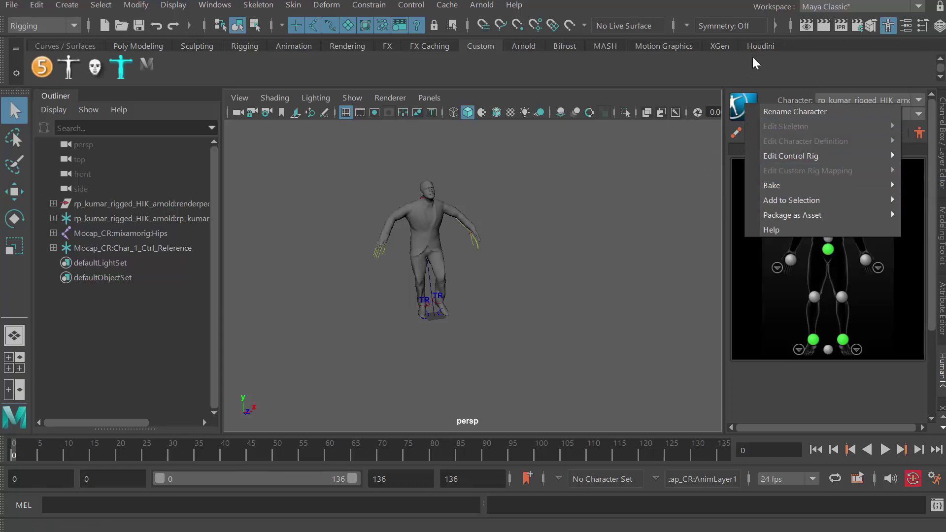
click(745, 108)
click(743, 107)
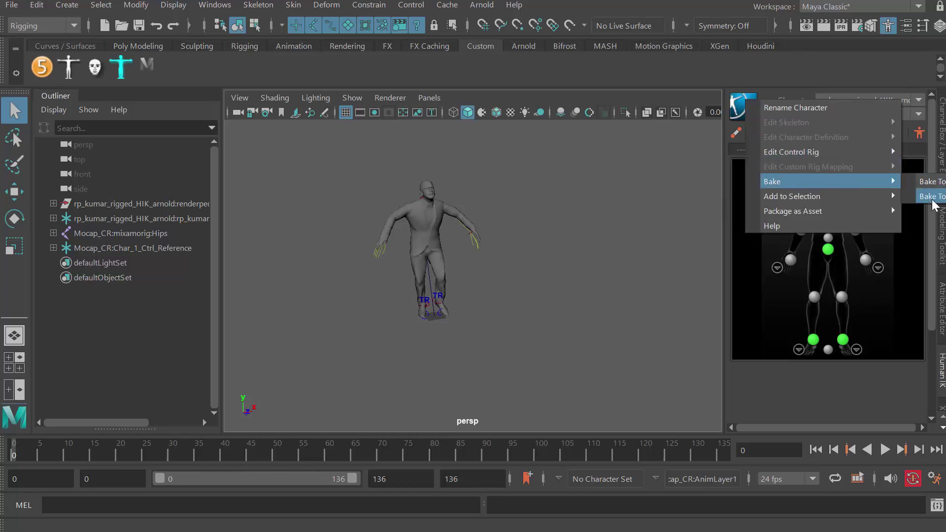
click(817, 101)
click(851, 116)
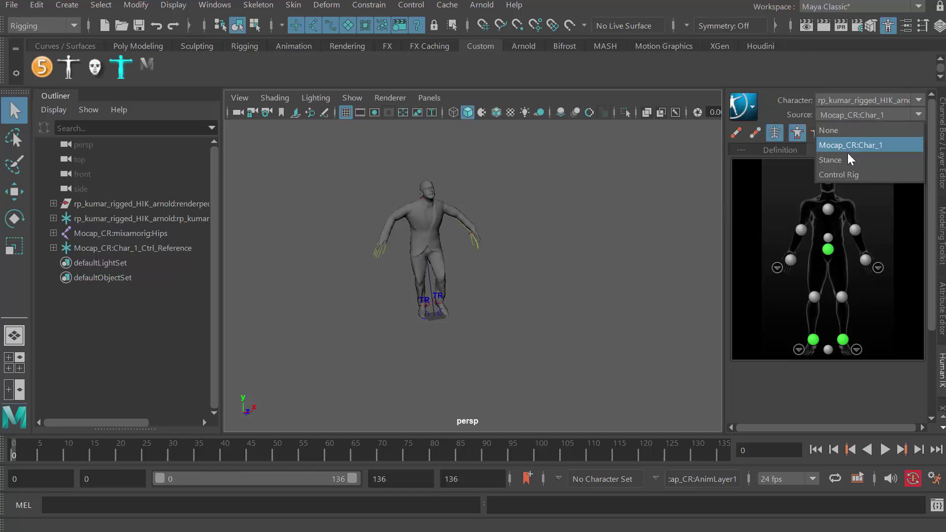
key(Down)
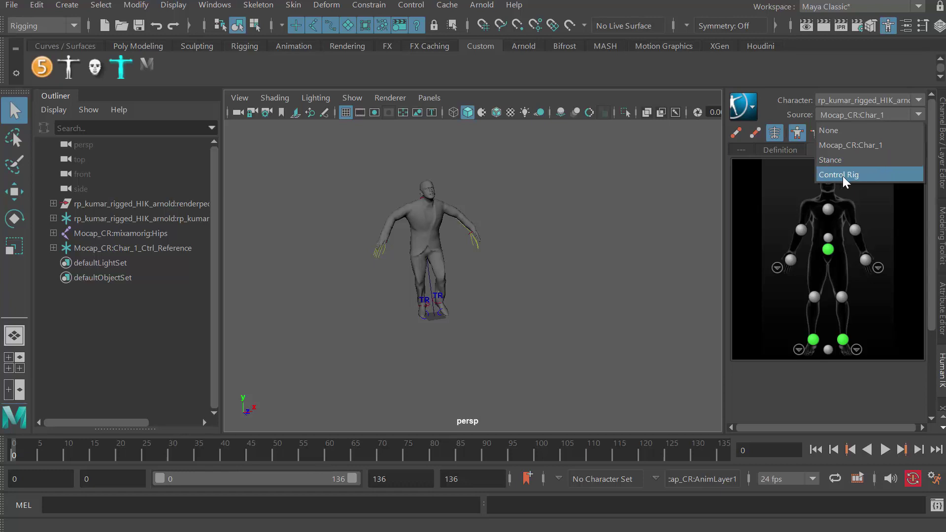
click(737, 102)
click(762, 69)
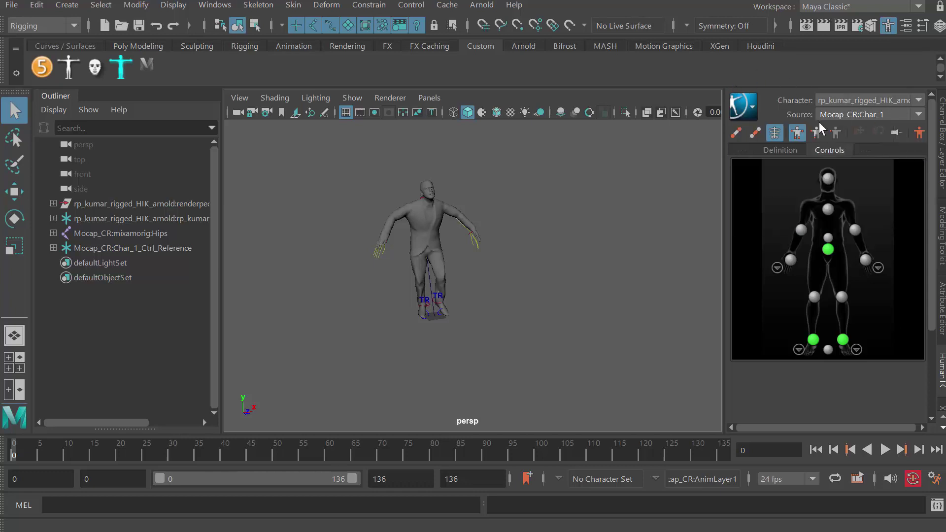
Bake the retargeted motion to the rp_kumar character's control rig, check its source options, and clear the selection
click(740, 104)
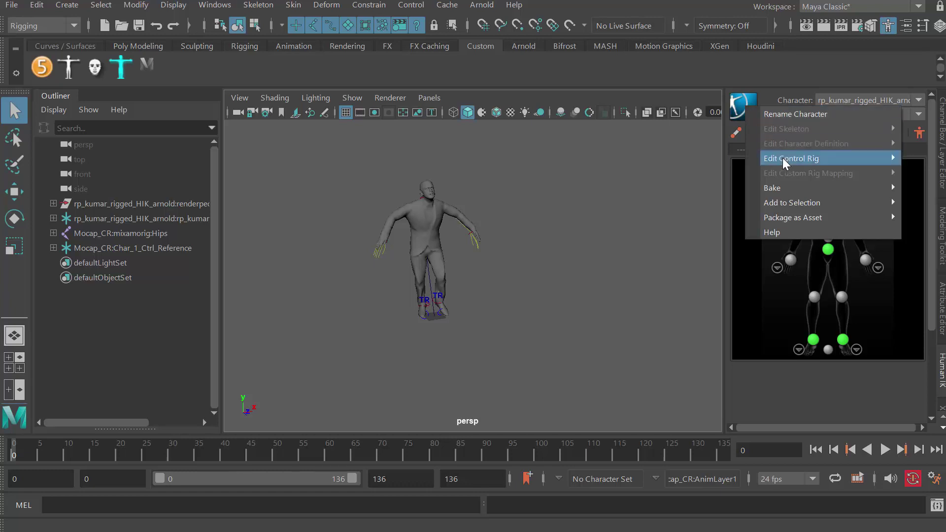
mouse_move(786, 189)
click(929, 188)
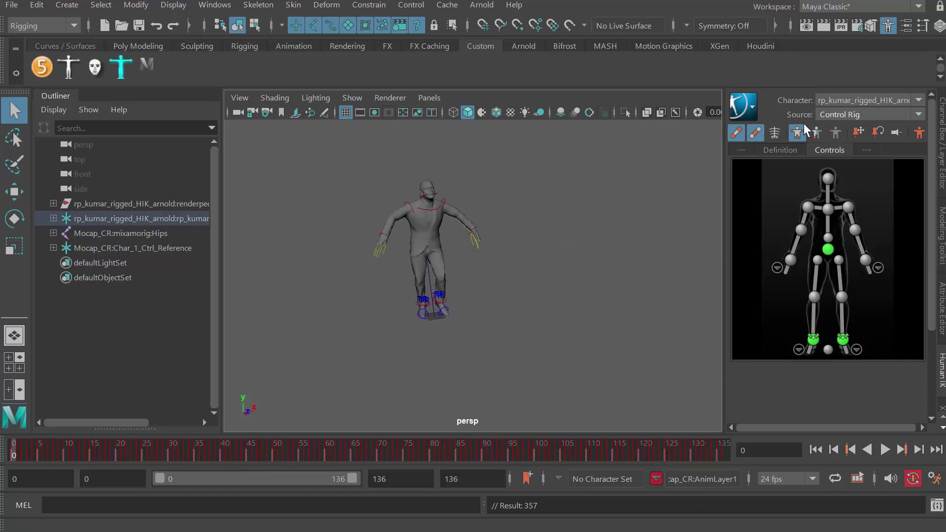
click(843, 116)
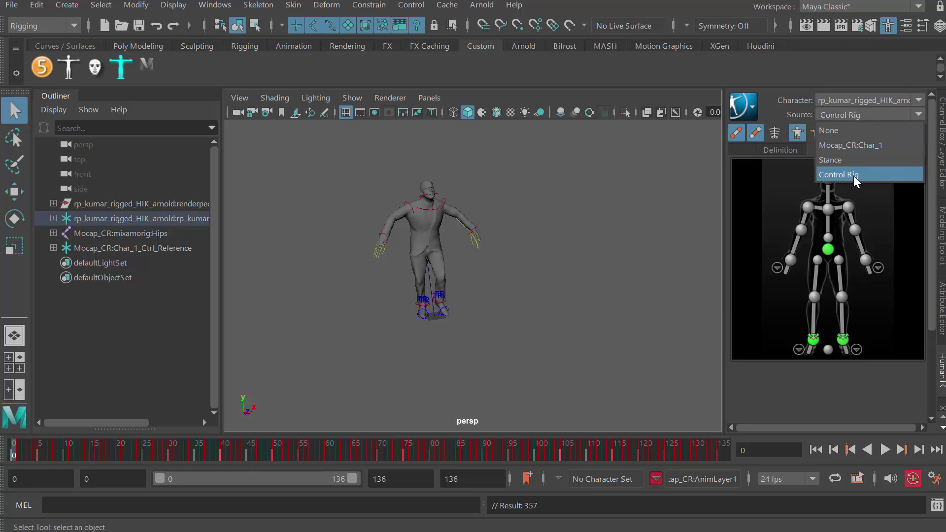
click(679, 205)
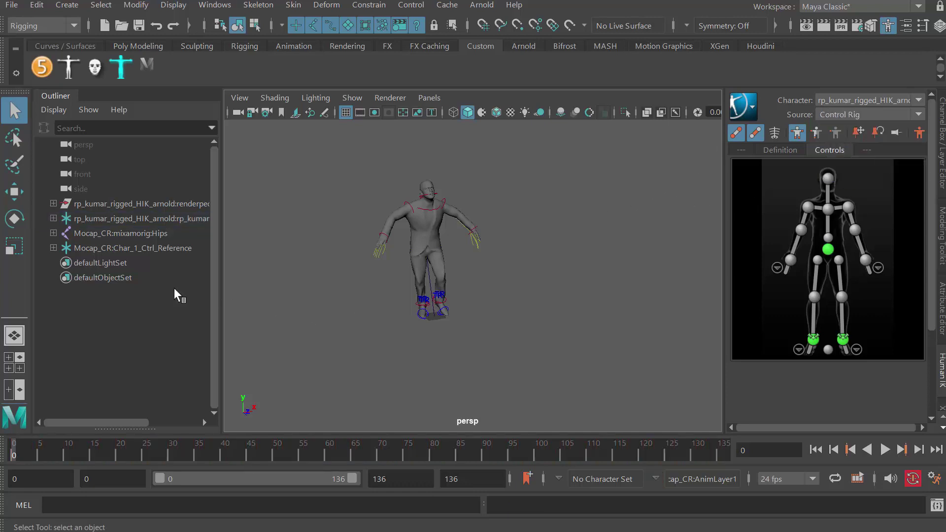
Delete Mocap_CR:mixamorig:Hips and Mocap_CR:Char_1_Ctrl_Reference, and scrub through the baked animation, returning to frame 0
click(90, 237)
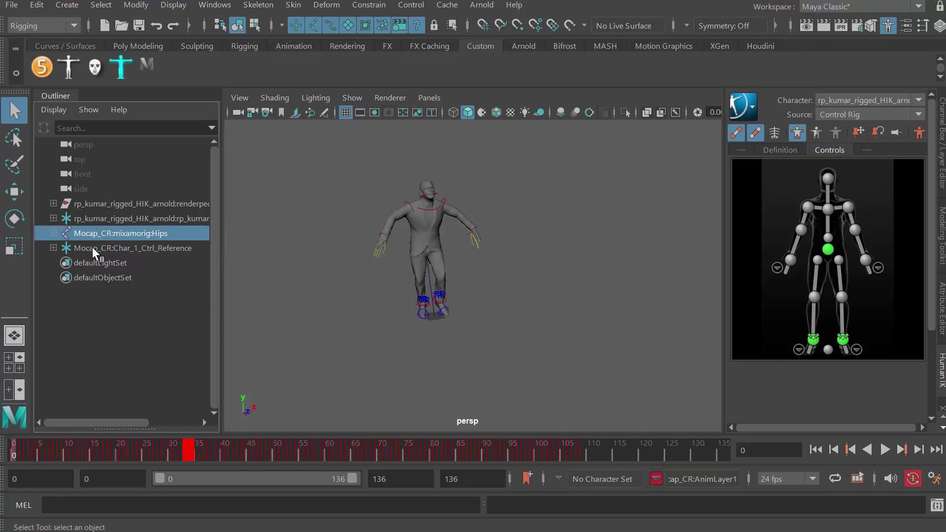
ctrl+click(92, 247)
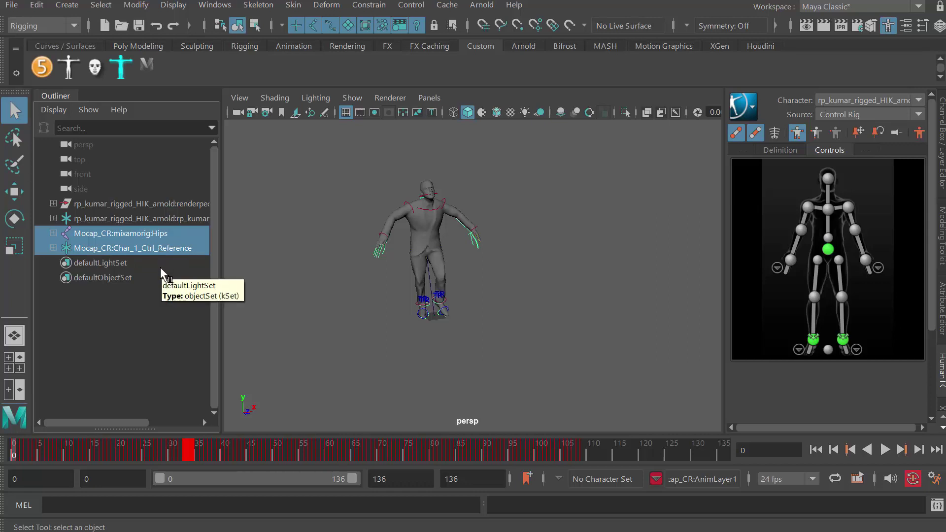
key(Delete)
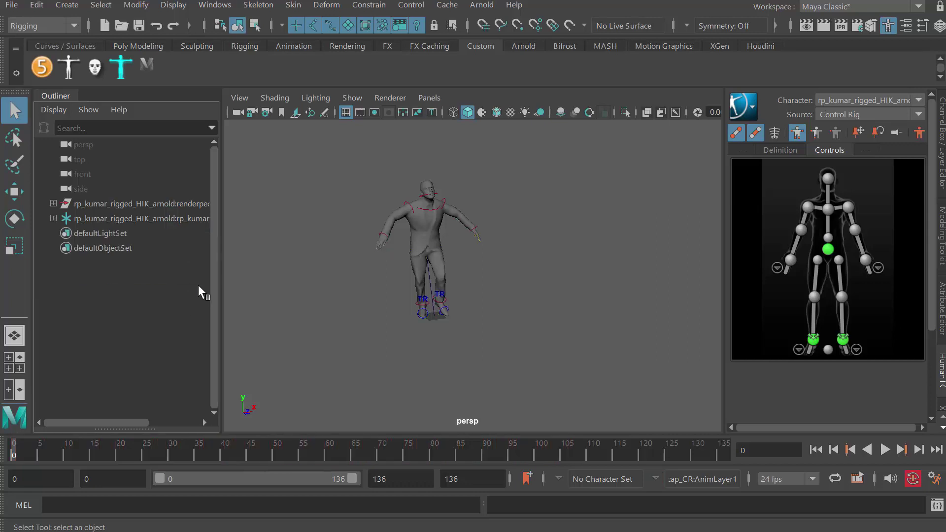
drag(30, 448, 217, 453)
drag(336, 453, 11, 456)
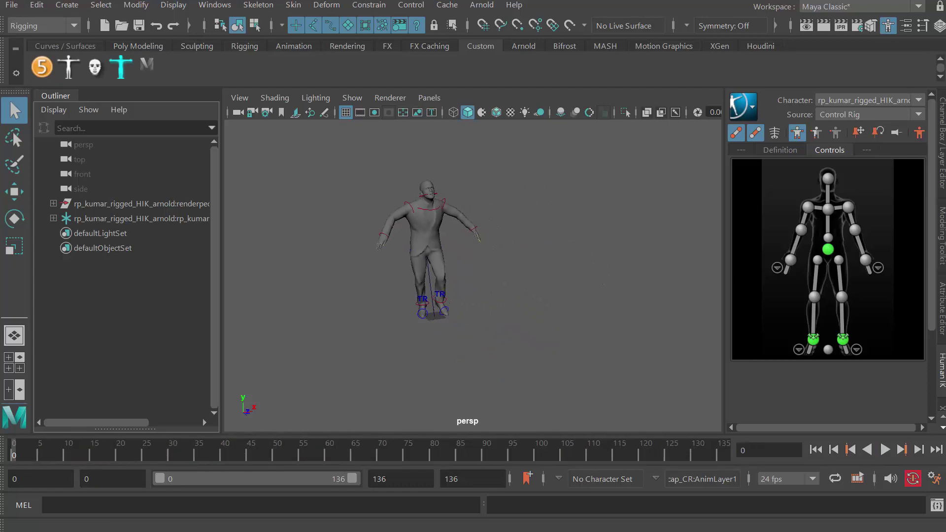